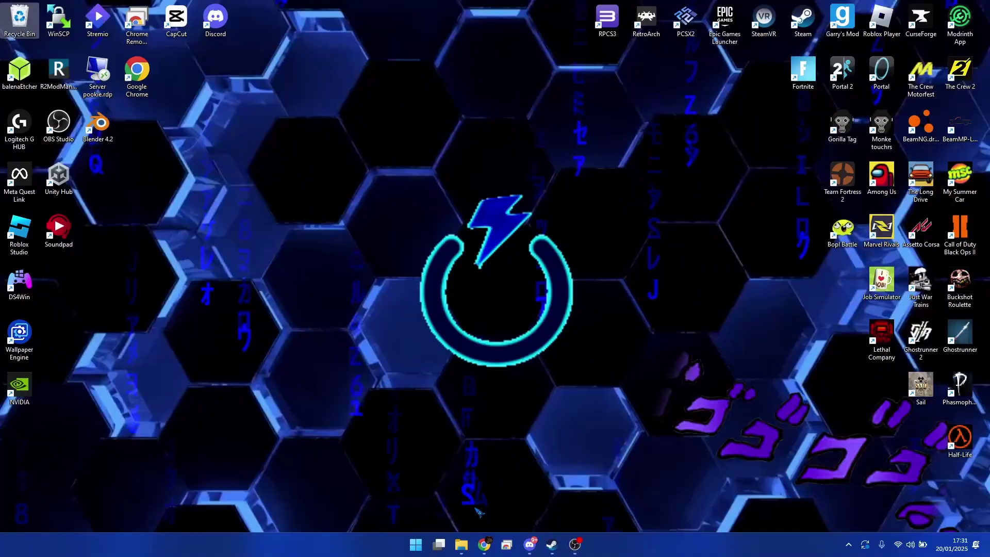
Step: Switch to the browser and review the Go-Mod 3.4 download page on ModDB
left_click(485, 544)
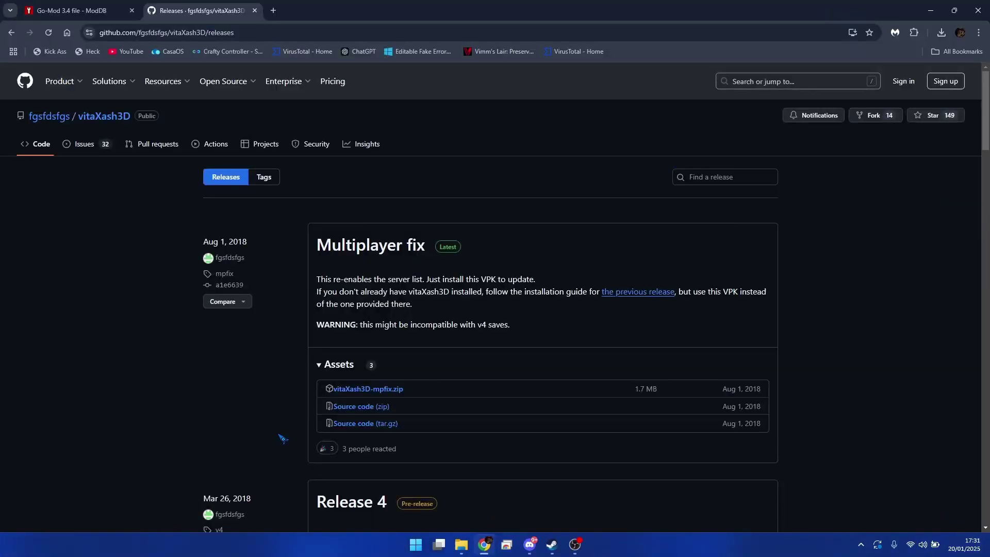
left_click(105, 7)
scroll(442, 303, "down", 13)
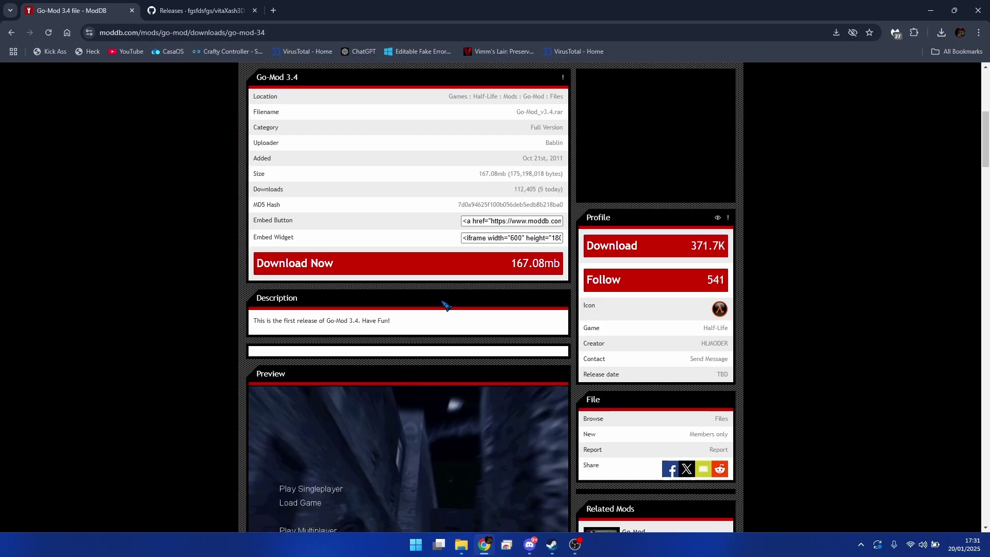
scroll(448, 307, "up", 7)
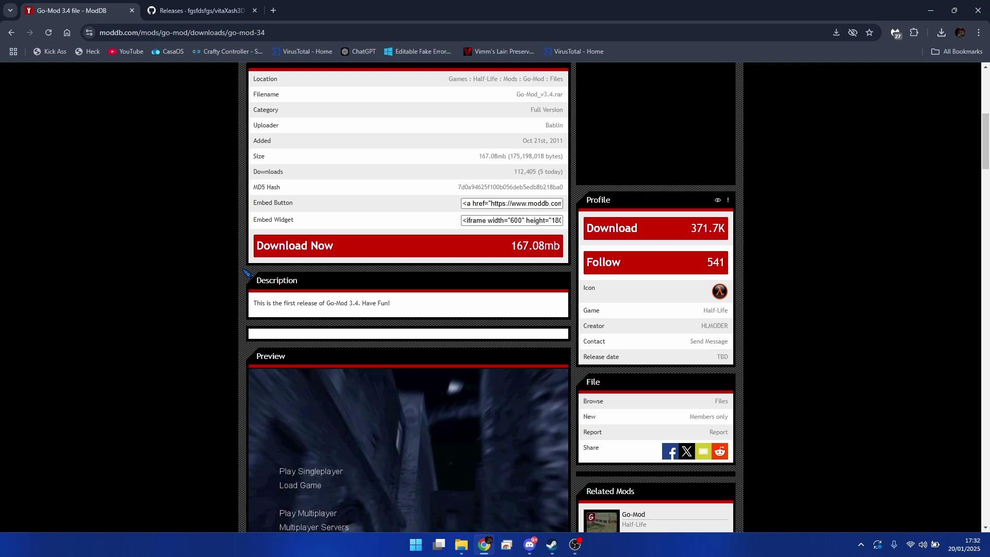
scroll(246, 272, "up", 4)
Step: Examine the vitaXash3D releases page on GitHub, including the Multiplayer fix assets and the Release 4 installation guide and assets
left_click(196, 10)
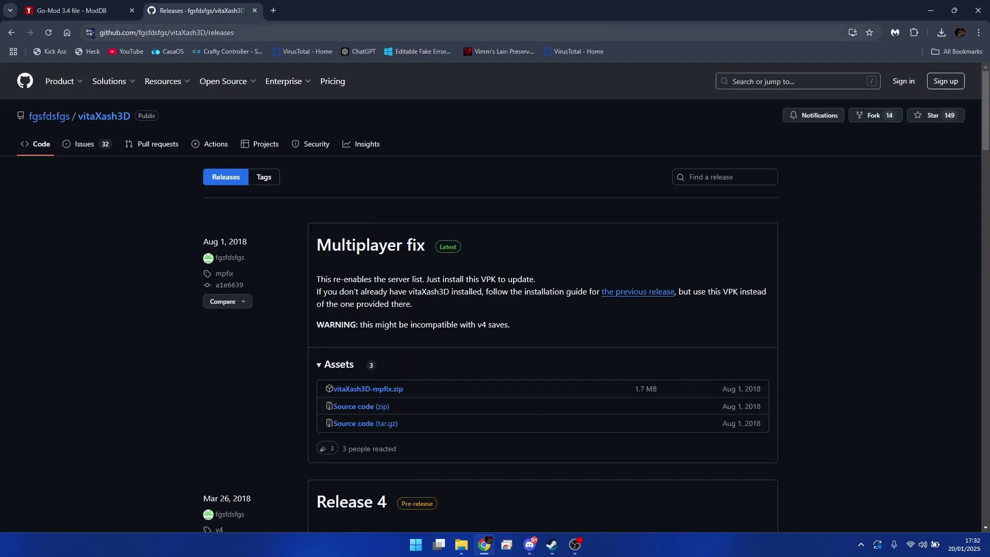
scroll(151, 302, "down", 1)
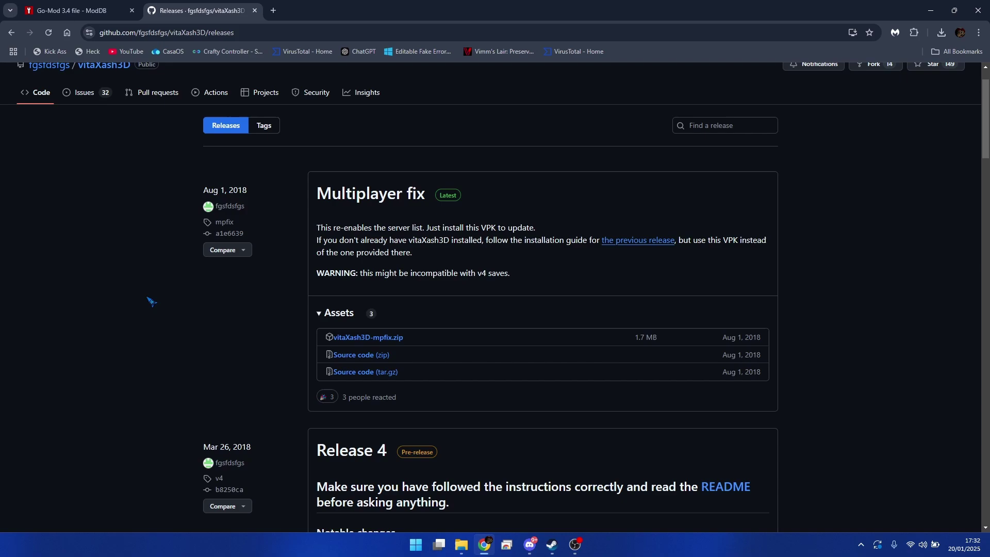
scroll(151, 301, "down", 2)
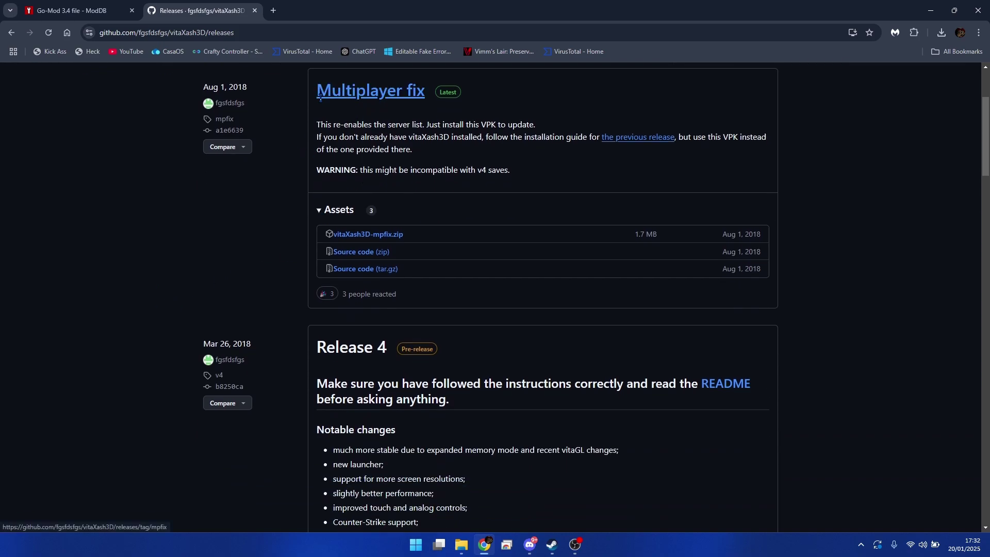
scroll(393, 242, "down", 10)
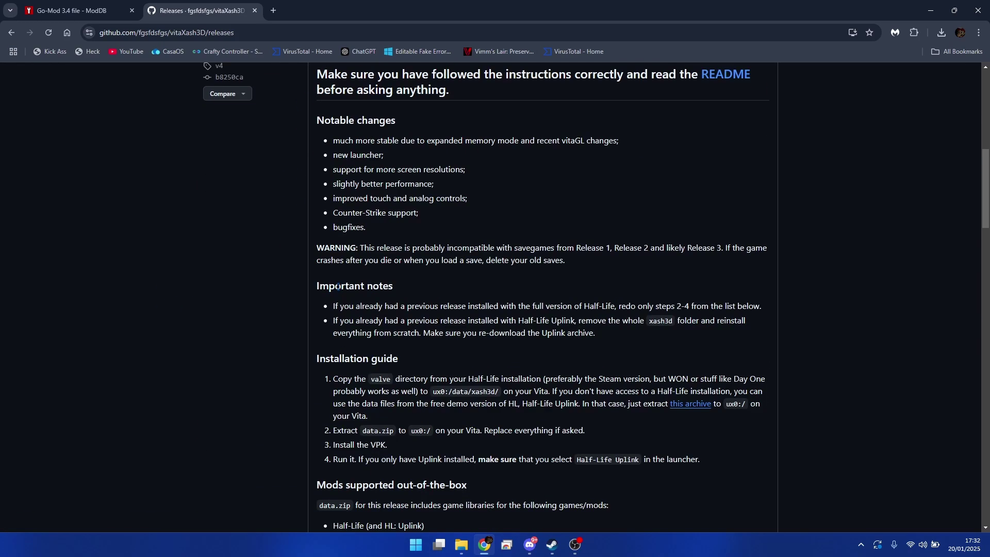
scroll(318, 181, "up", 6)
scroll(318, 180, "down", 12)
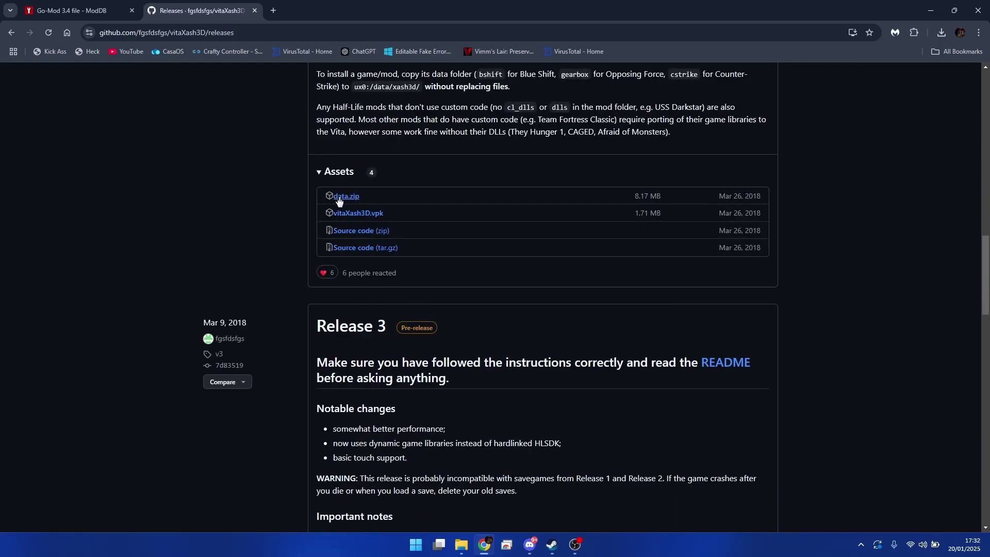
scroll(339, 202, "up", 16)
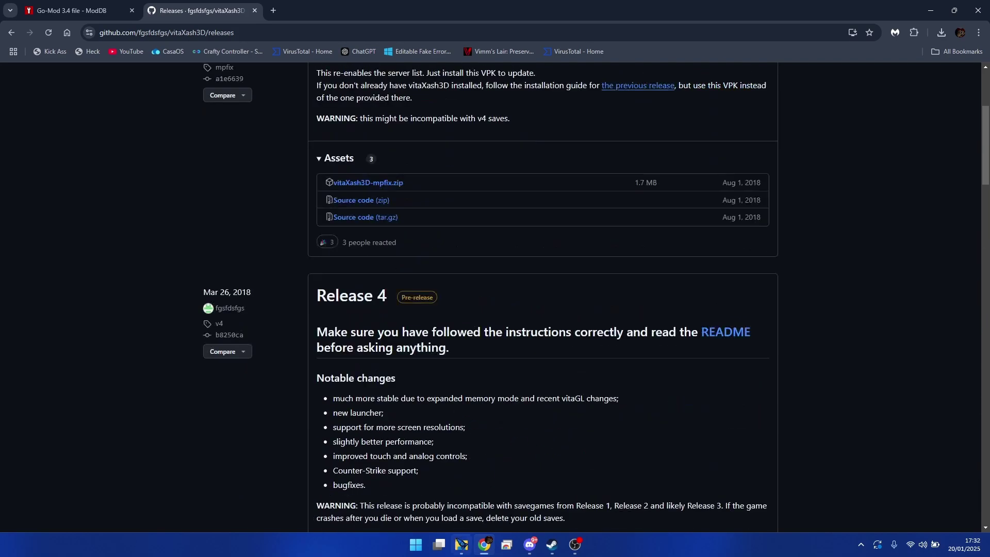
Step: Switch to File Explorer and open the data folder on USB Drive (E:)
left_click(460, 544)
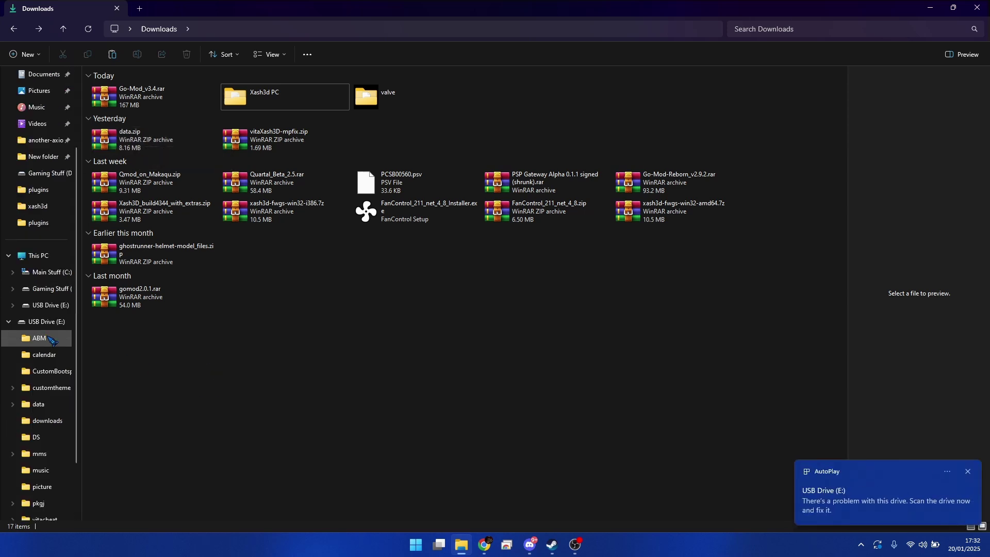
left_click(49, 323)
double_click(109, 147)
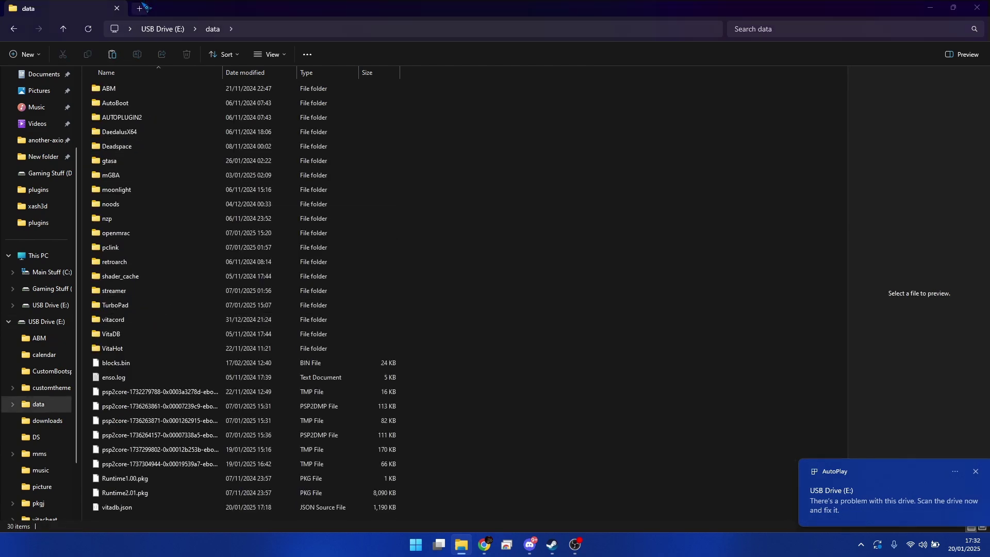
left_click_drag(74, 11, 294, 11)
left_click_drag(192, 12, 212, 106)
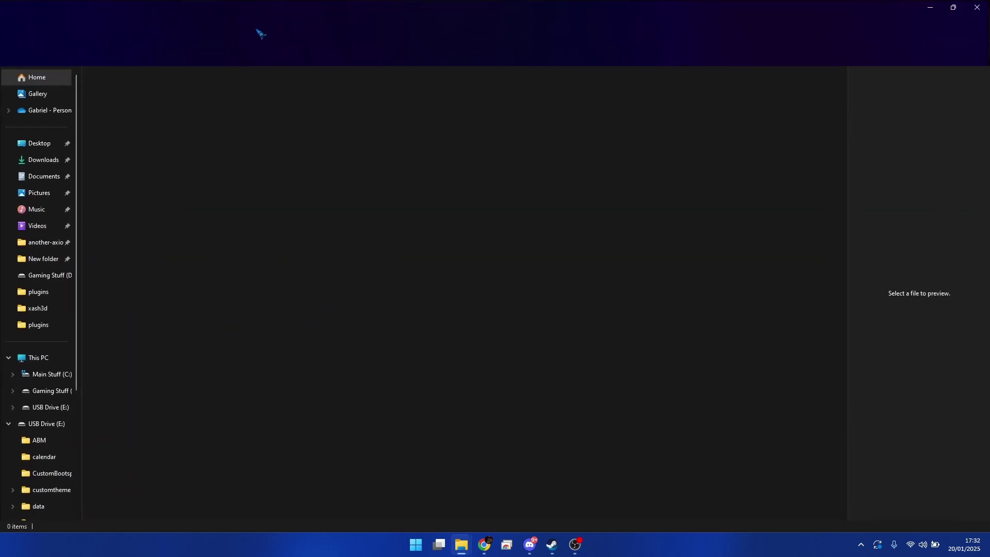
left_click(977, 7)
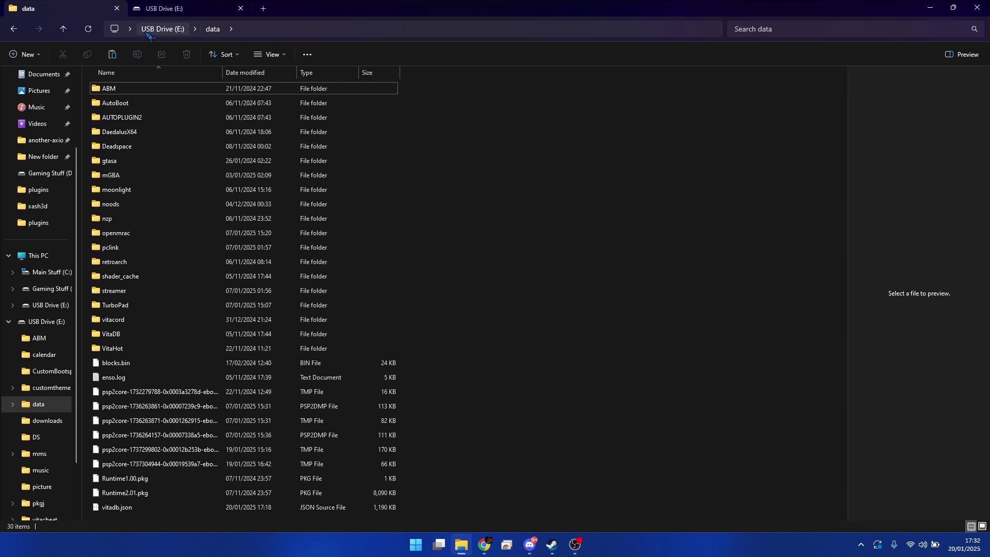
left_click(250, 8)
left_click(240, 9)
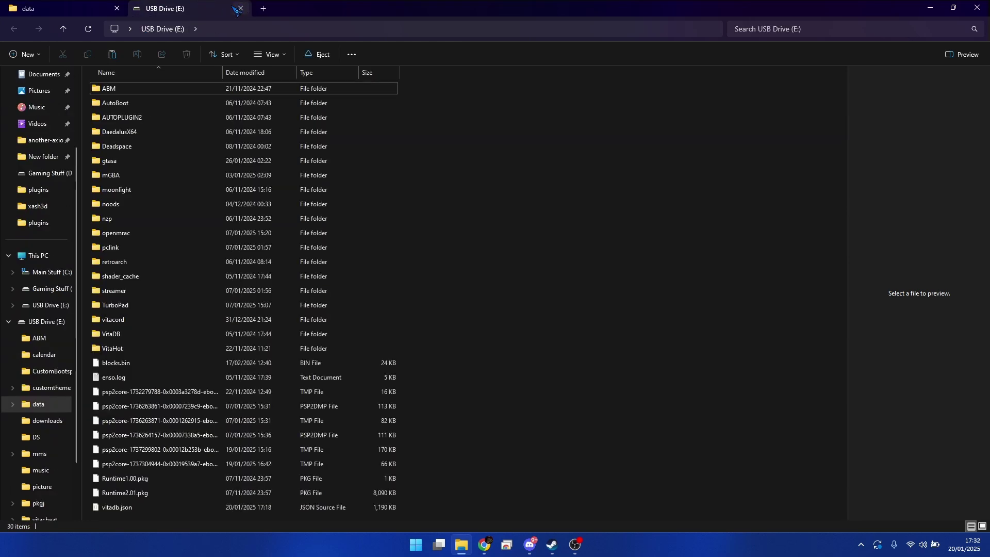
Step: Open the Downloads folder in a second File Explorer tab alongside the USB drive's data folder
left_click(139, 8)
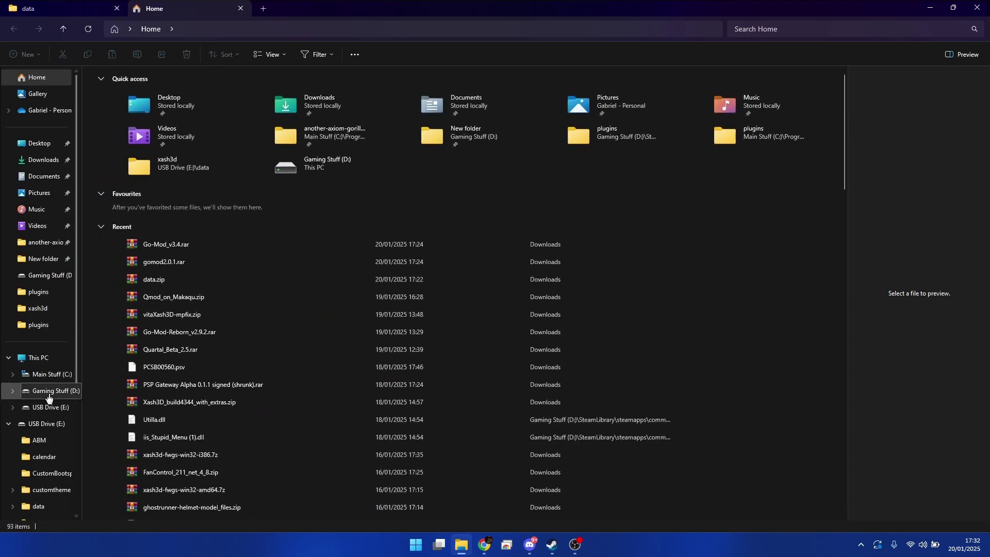
left_click(39, 360)
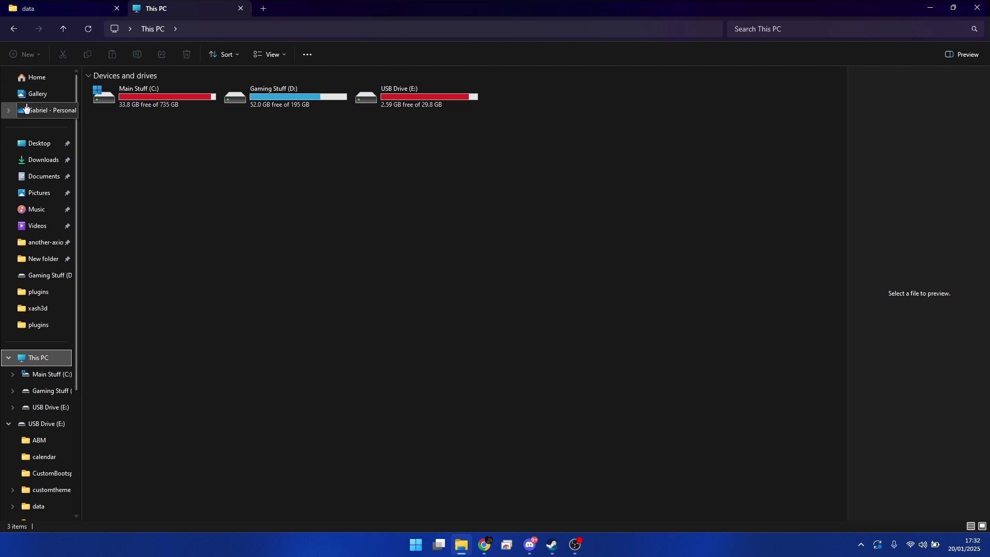
left_click(41, 161)
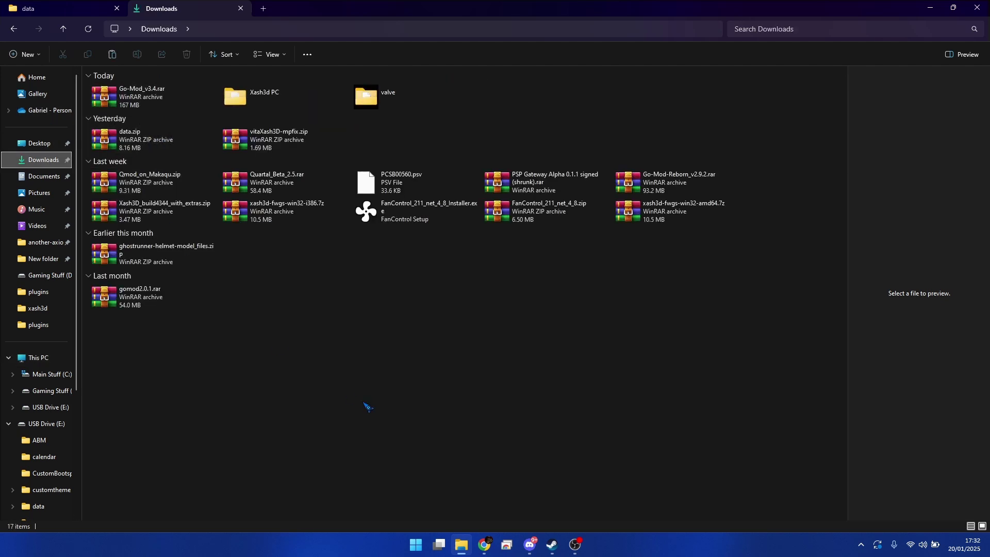
Step: Extract the VPK file from vitaXash3D-mpfix.zip in Downloads to the root of USB Drive (E:)
double_click(290, 142)
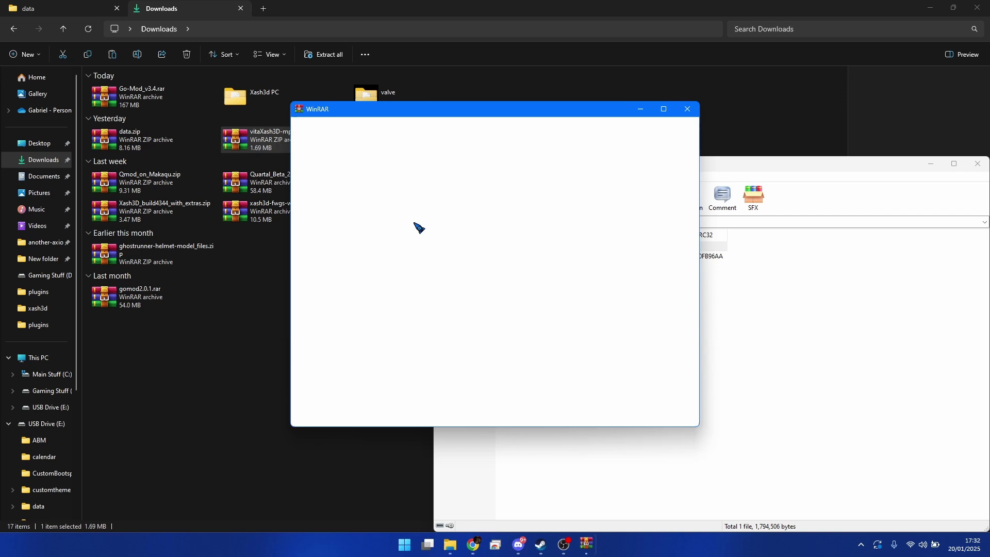
left_click(678, 108)
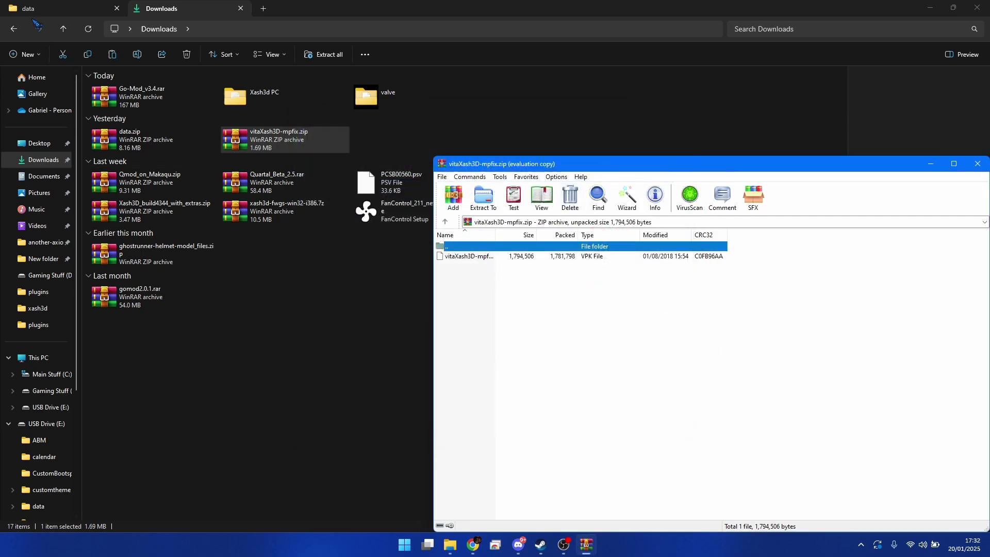
left_click(32, 11)
left_click(161, 30)
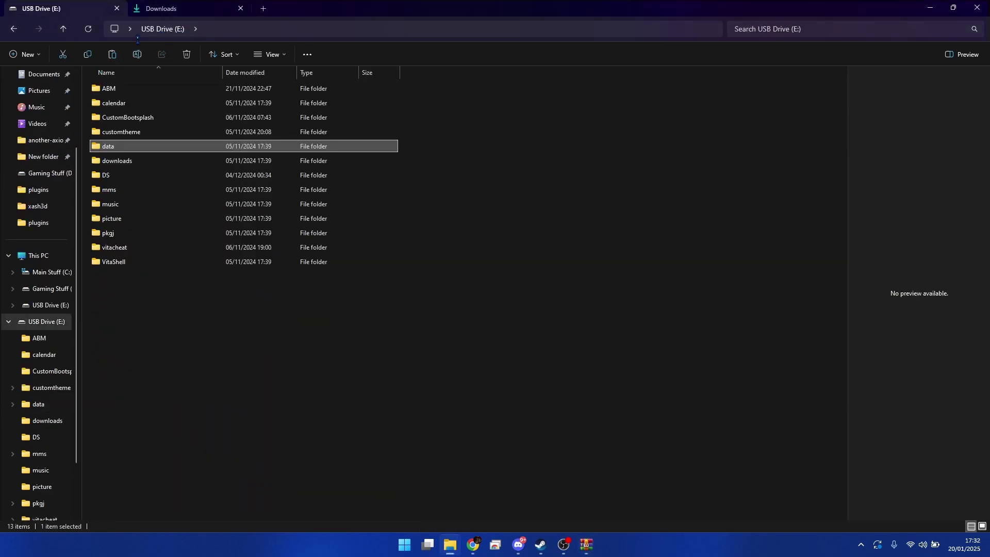
left_click(150, 5)
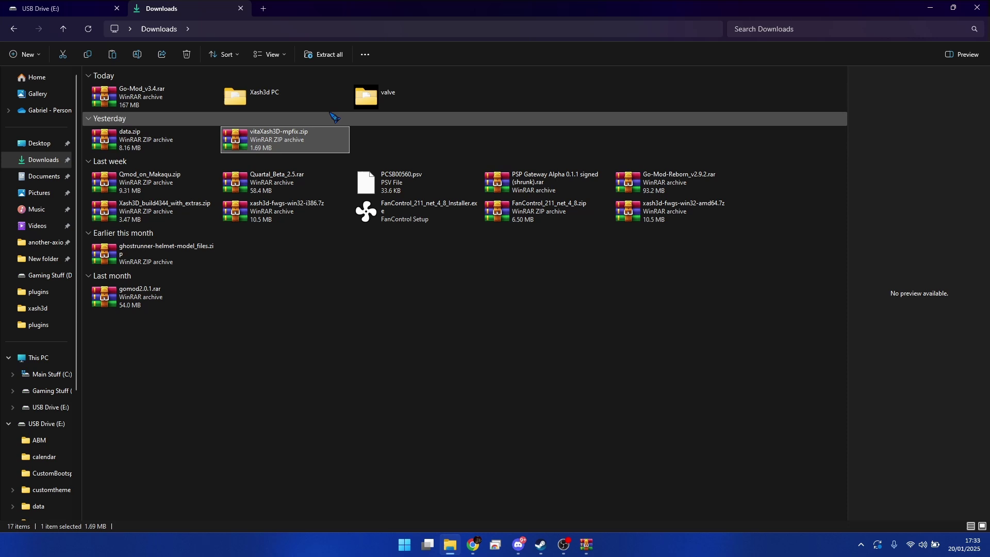
left_click(483, 406)
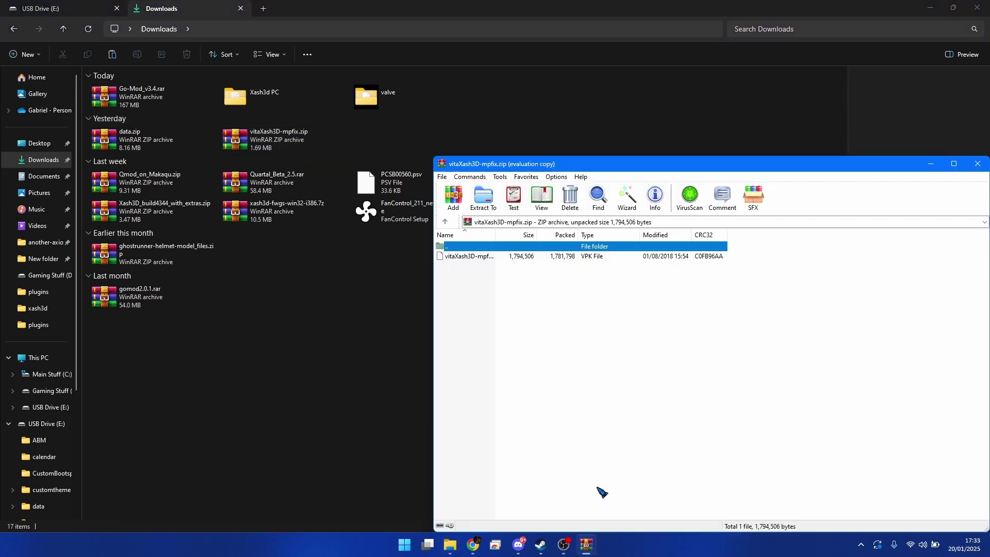
left_click_drag(496, 252, 212, 233)
left_click_drag(70, 21, 63, 7)
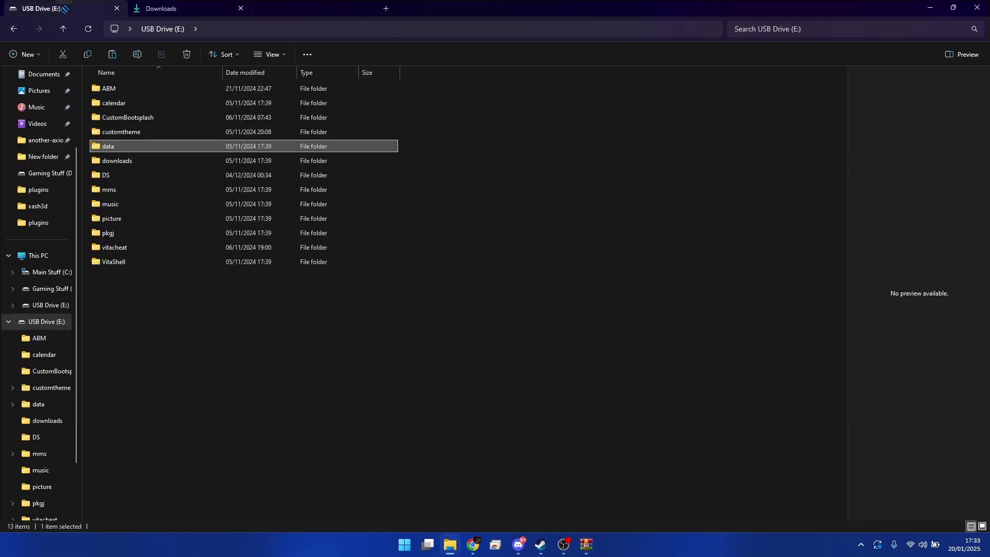
left_click_drag(193, 391, 106, 326)
left_click(164, 296)
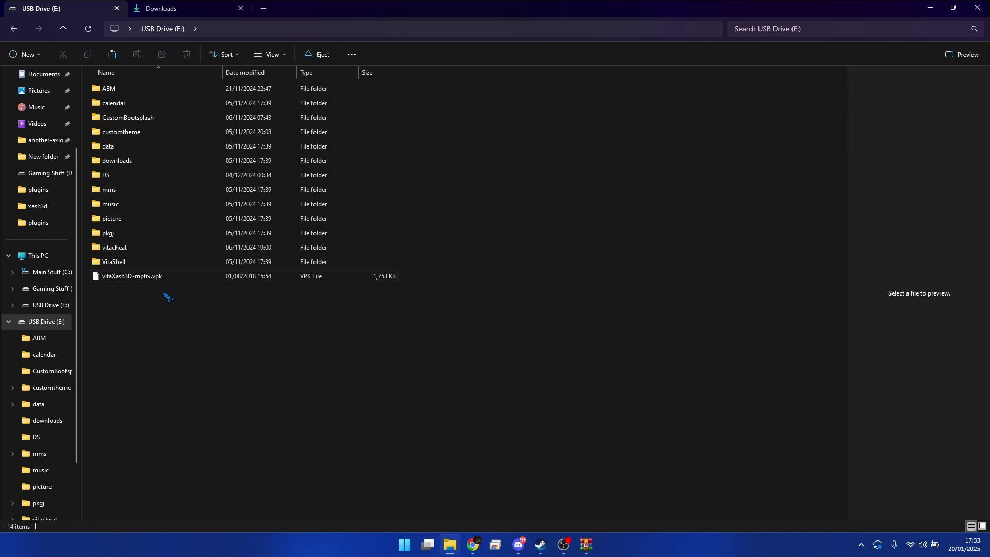
Step: Open data.zip from Downloads in WinRAR and enter its data folder
left_click(162, 9)
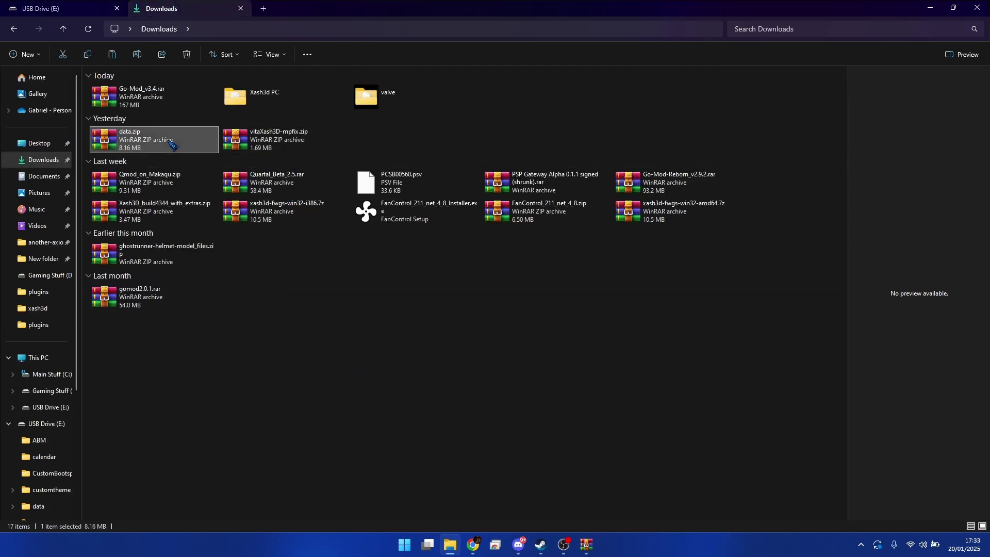
double_click(172, 144)
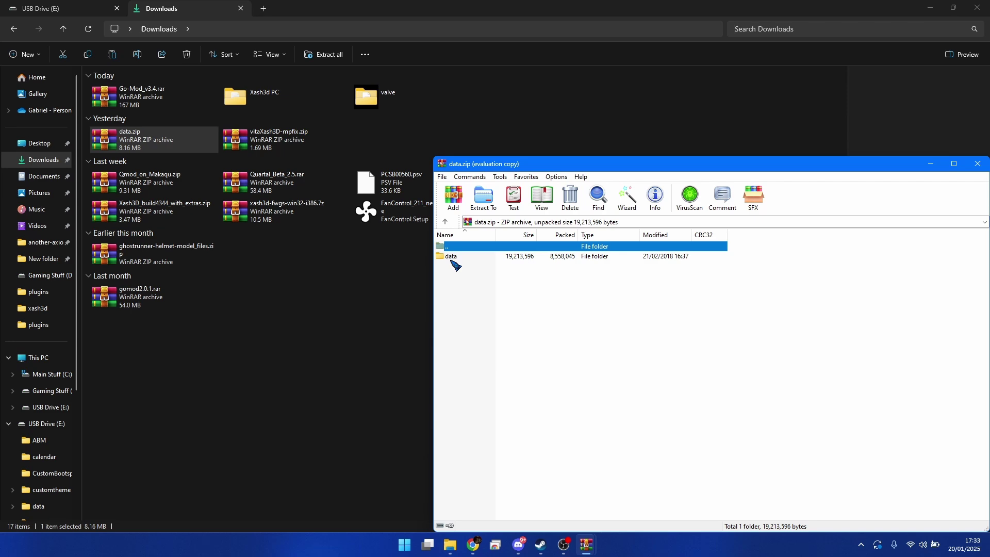
left_click(458, 258)
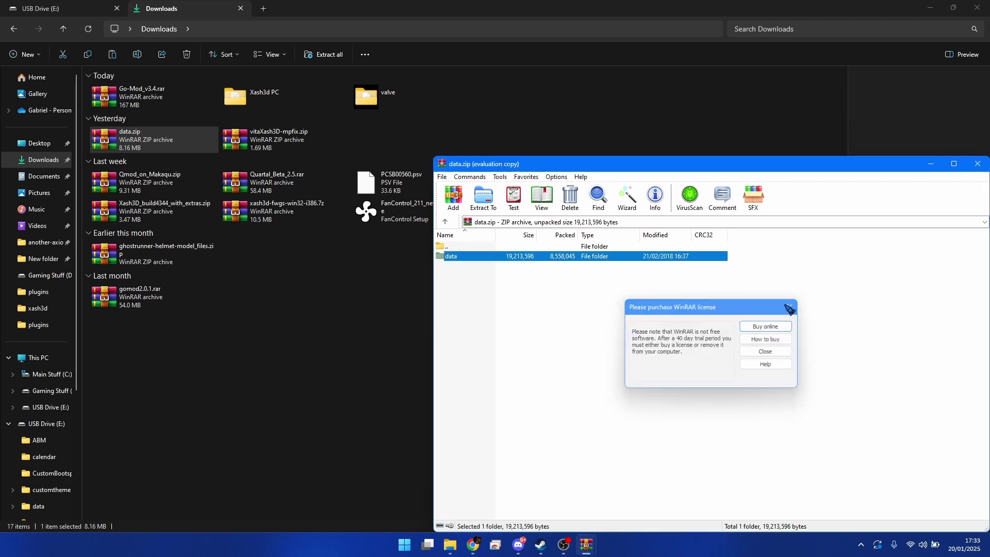
double_click(458, 258)
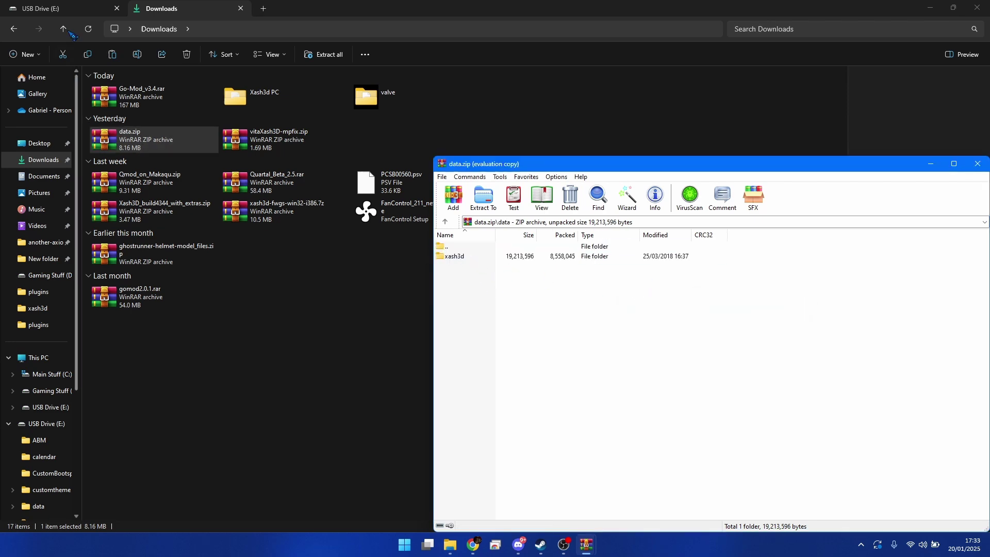
left_click(57, 9)
left_click(161, 8)
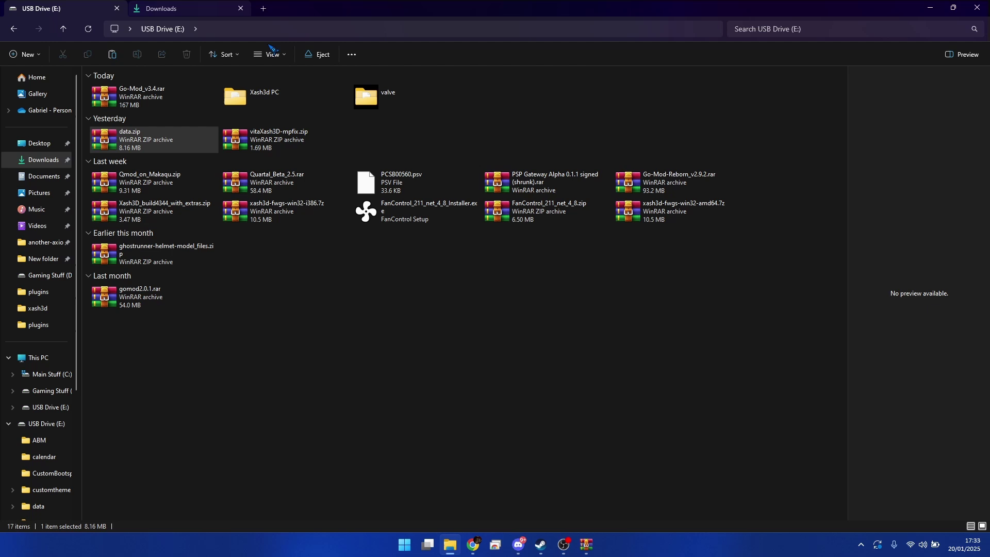
left_click(588, 547)
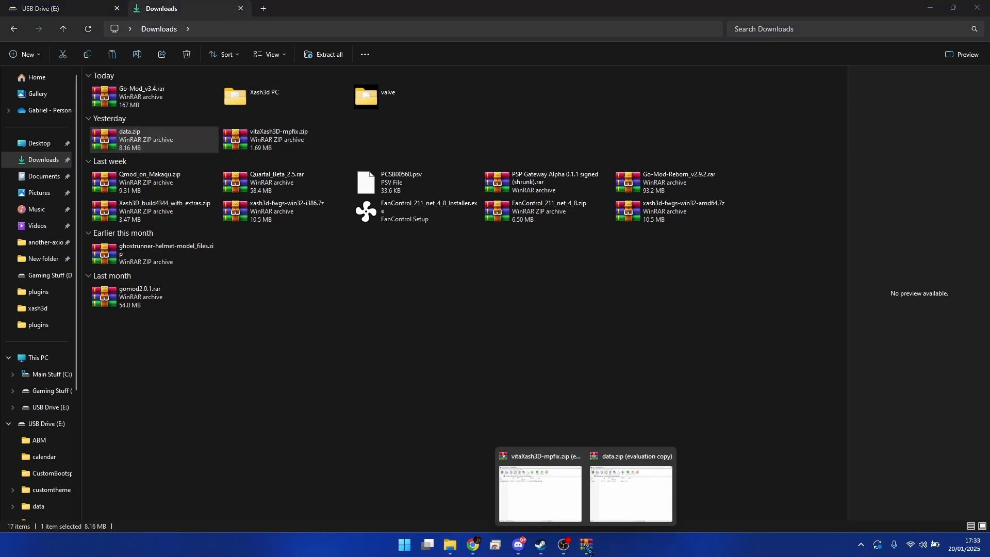
left_click(451, 545)
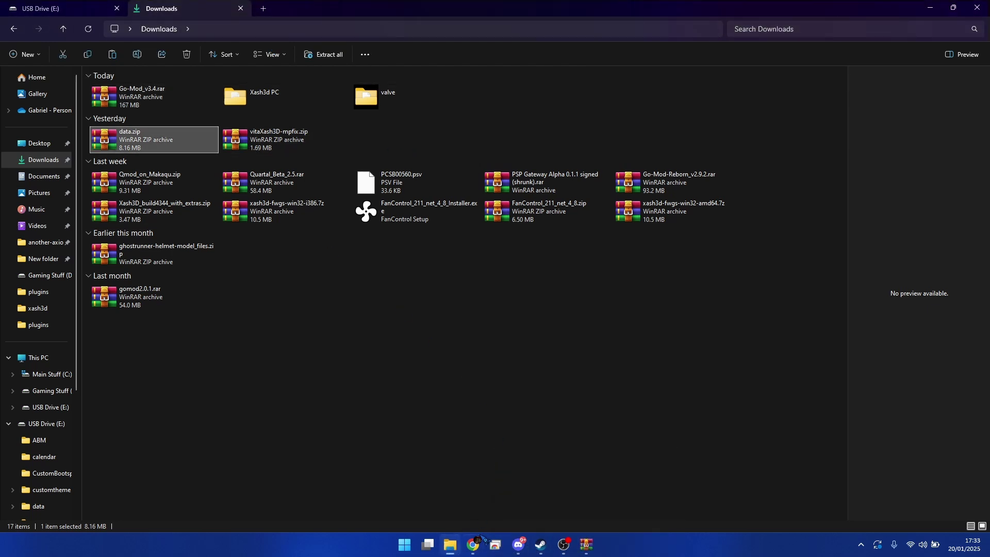
mouse_move(593, 552)
left_click(563, 494)
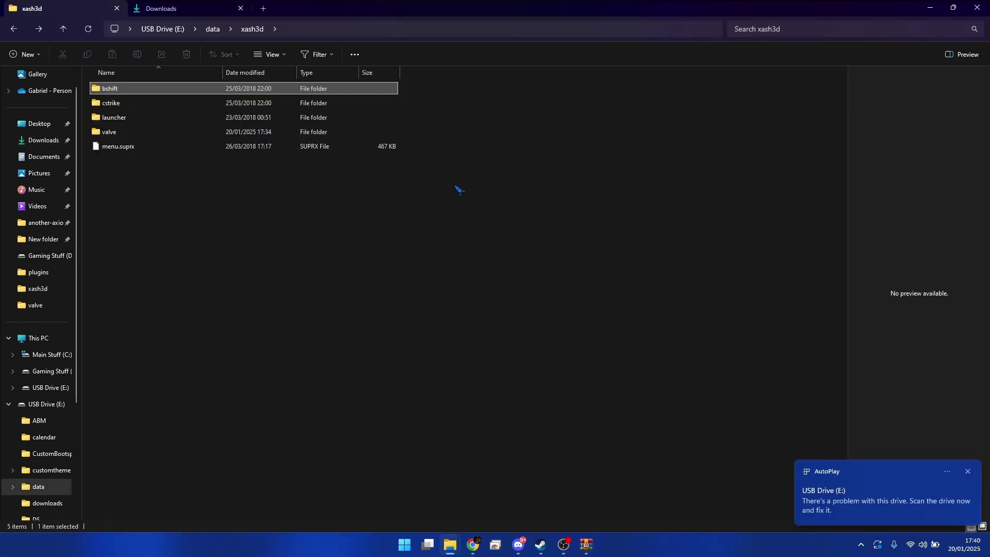
Step: Open the xash3d folder inside data on USB Drive (E:) and shrink its window so the other xash3d window shows behind it
left_click(376, 254)
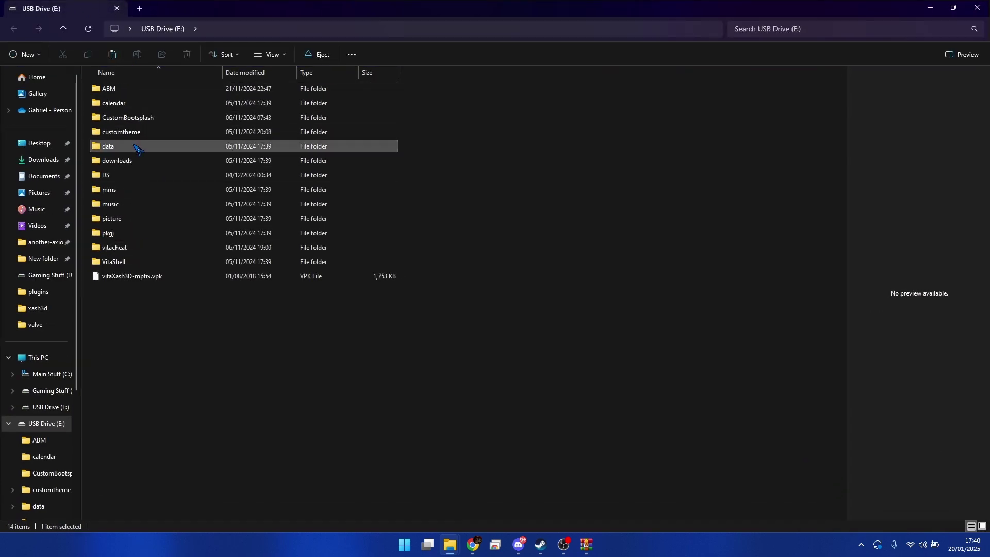
double_click(154, 146)
double_click(186, 367)
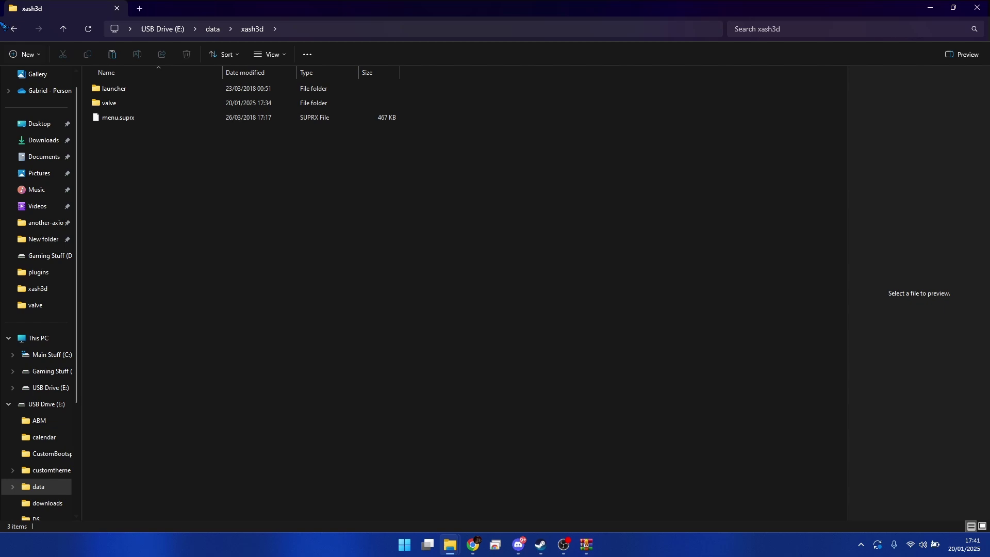
left_click_drag(196, 7, 199, 131)
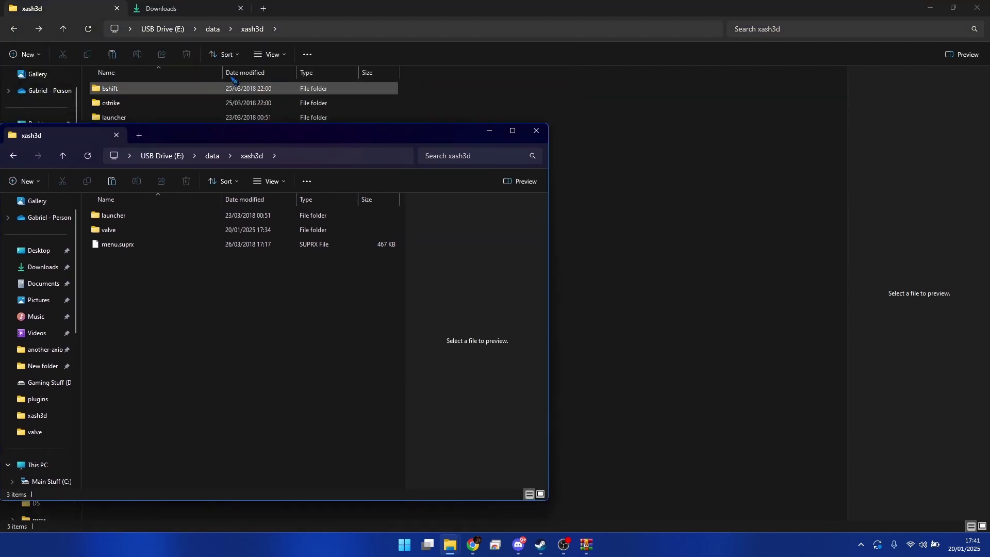
Step: Merge the smaller xash3d window into the Downloads window as a second tab, closing the old xash3d tab there
left_click_drag(128, 124, 199, 309)
left_click(118, 9)
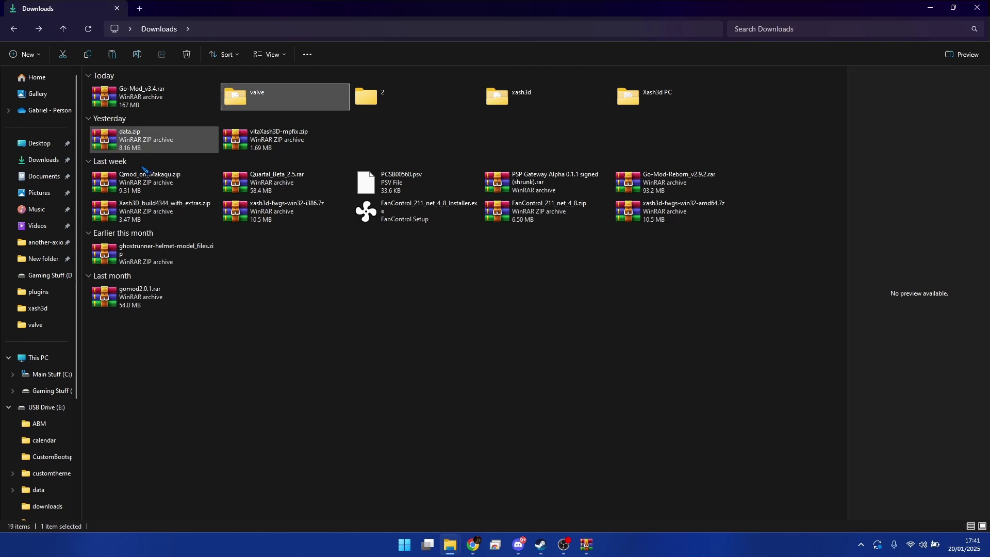
key("alt+Tab")
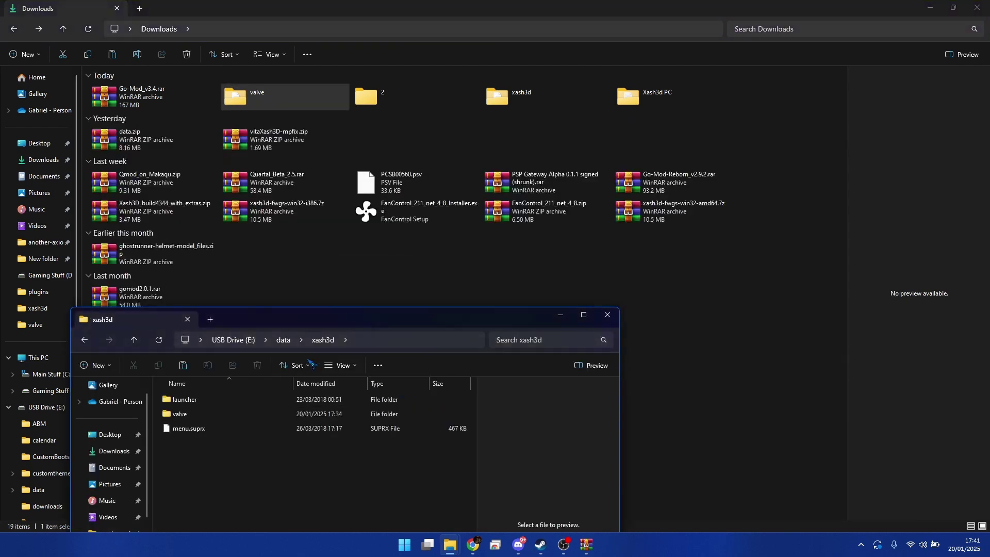
left_click_drag(283, 324, 420, 19)
left_click_drag(278, 11, 205, 18)
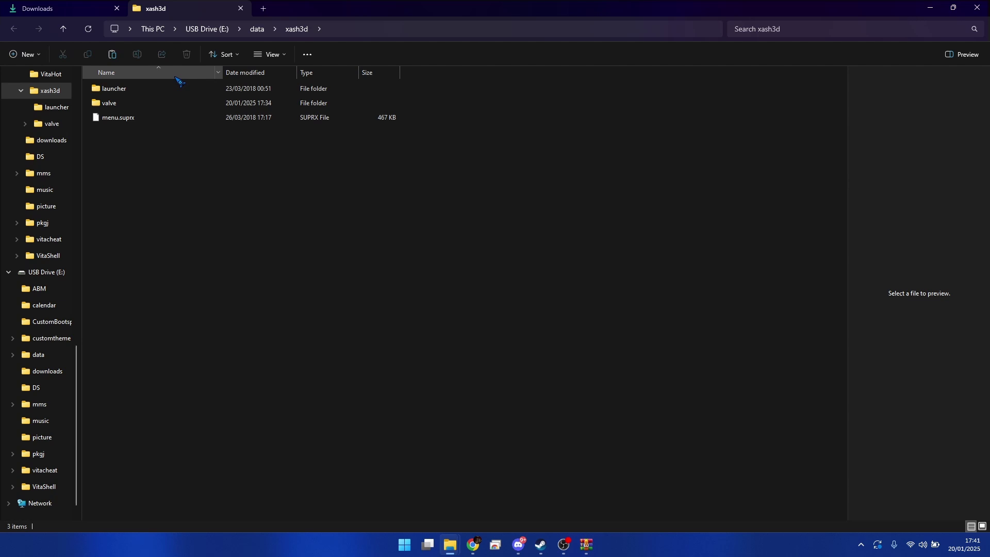
Step: Return to Downloads, look through the files and folders inside its valve folder, and go back to Downloads
left_click(38, 8)
left_click(441, 326)
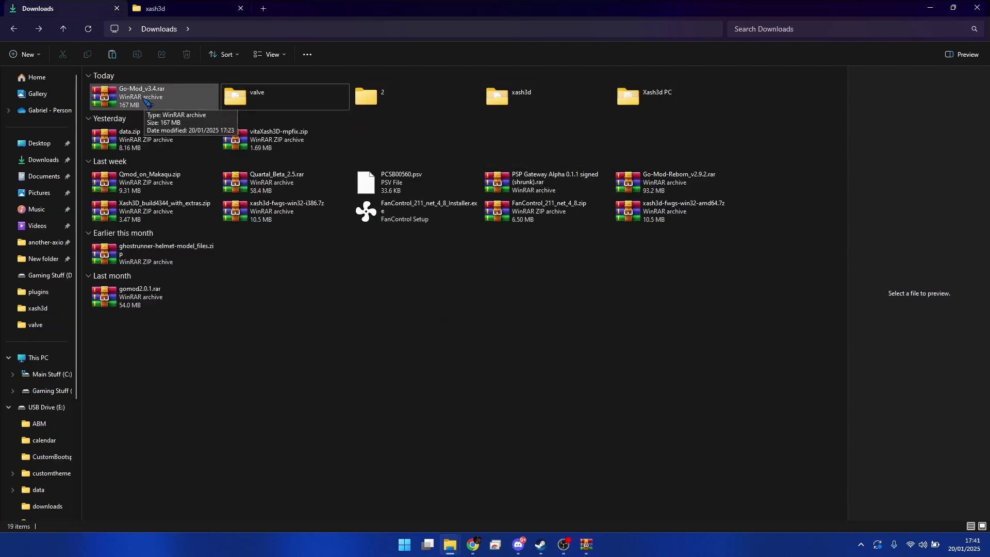
double_click(284, 105)
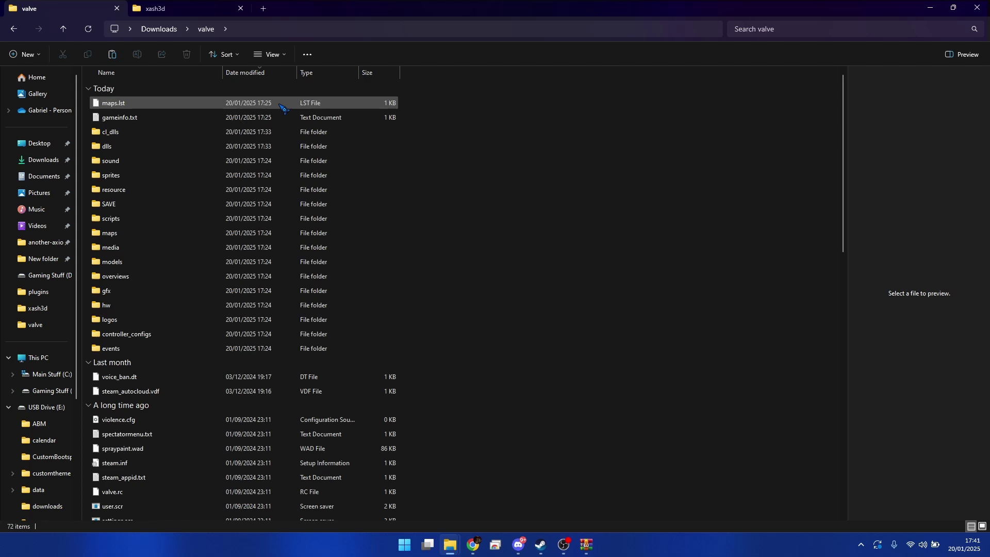
scroll(225, 351, "down", 15)
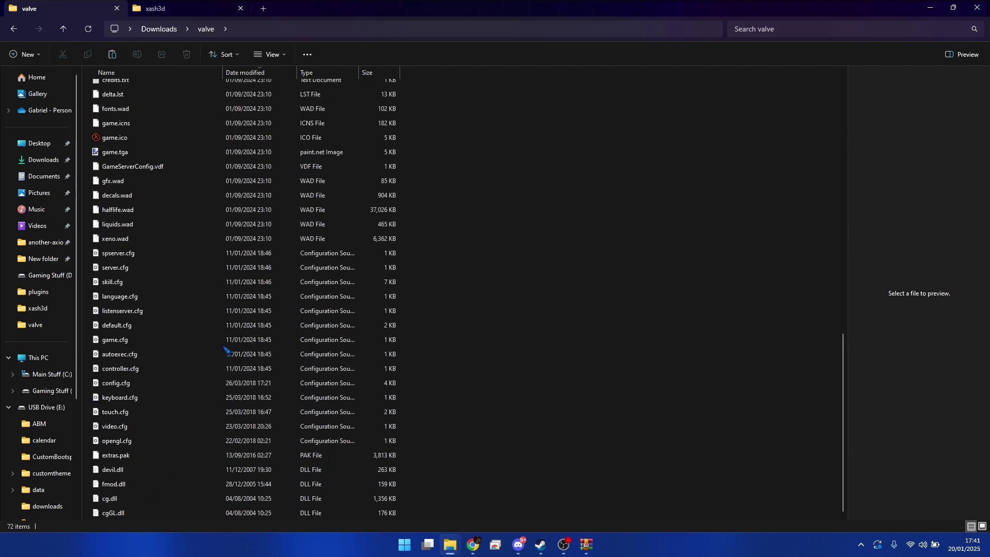
scroll(226, 351, "up", 15)
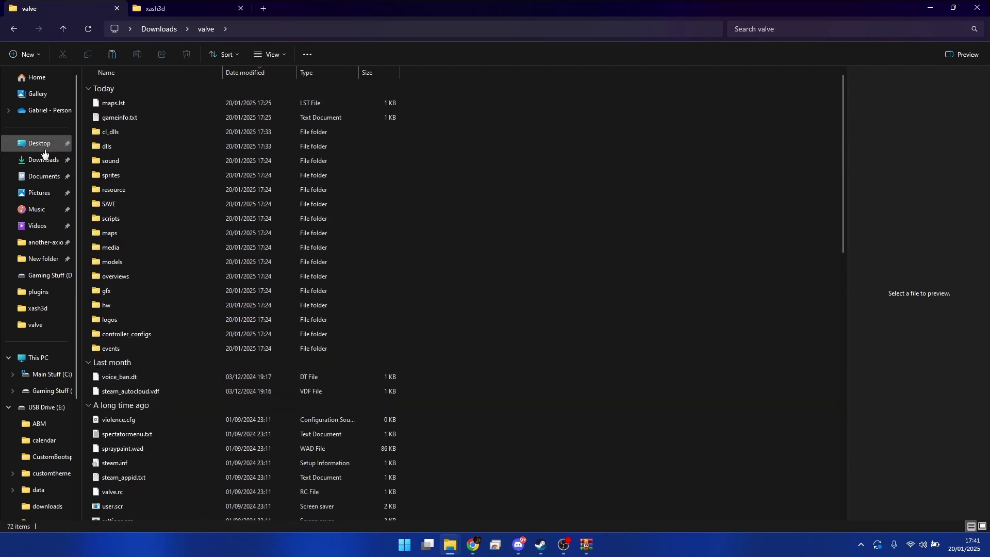
left_click(14, 29)
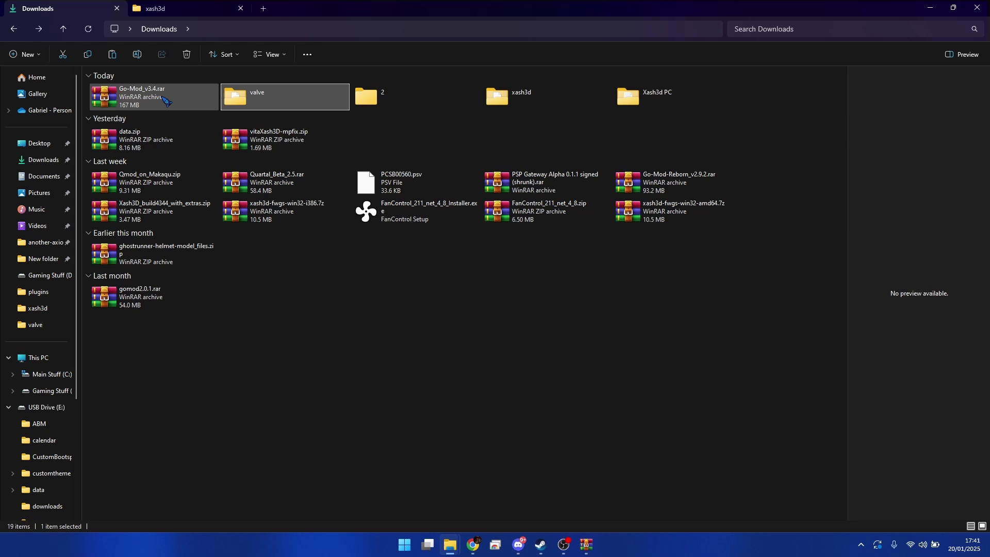
Step: Open Go-Mod_v3.4.rar in WinRAR and extract its gomod folder into Downloads
left_click(181, 108)
double_click(182, 108)
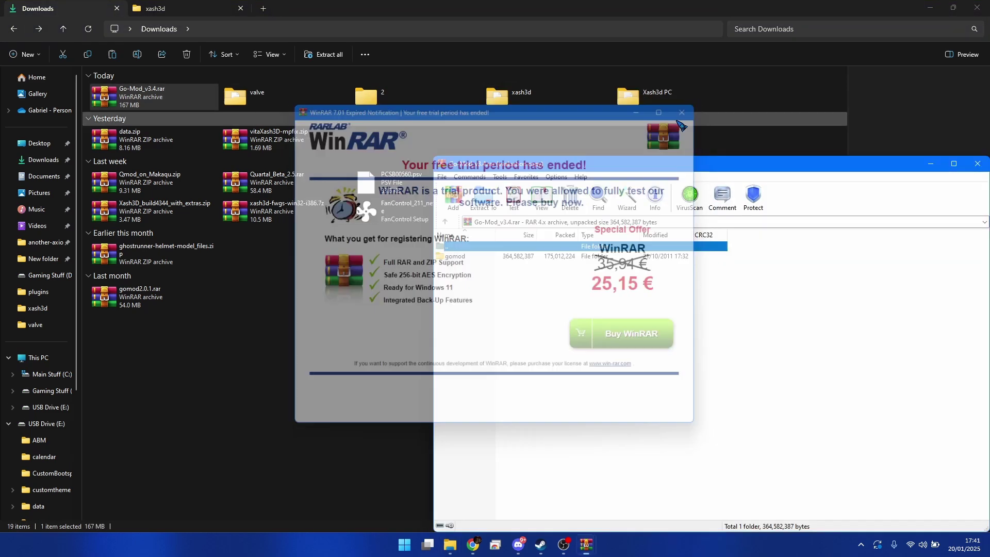
left_click_drag(455, 256, 317, 380)
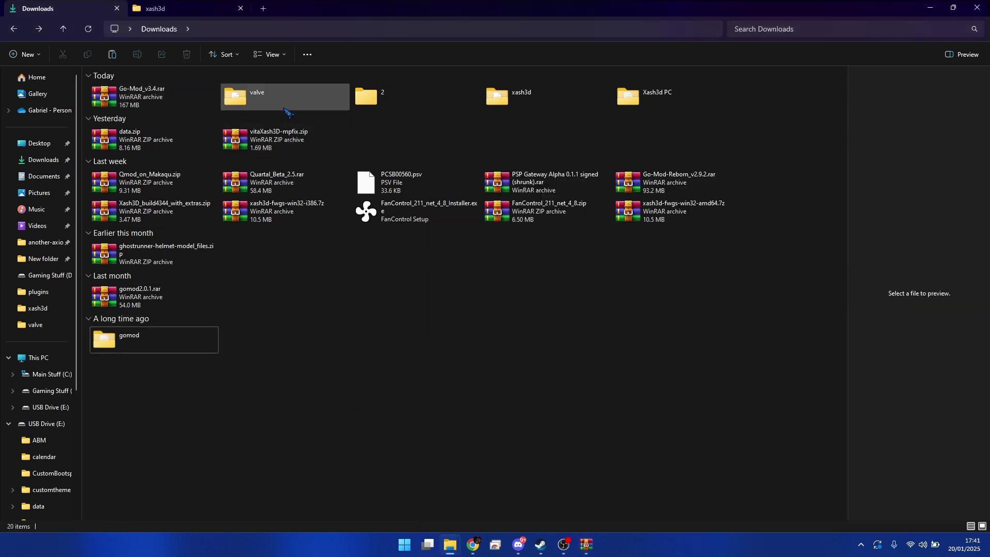
Step: Open the extracted gomod folder, look through and select all its contents, and return to Downloads
double_click(165, 340)
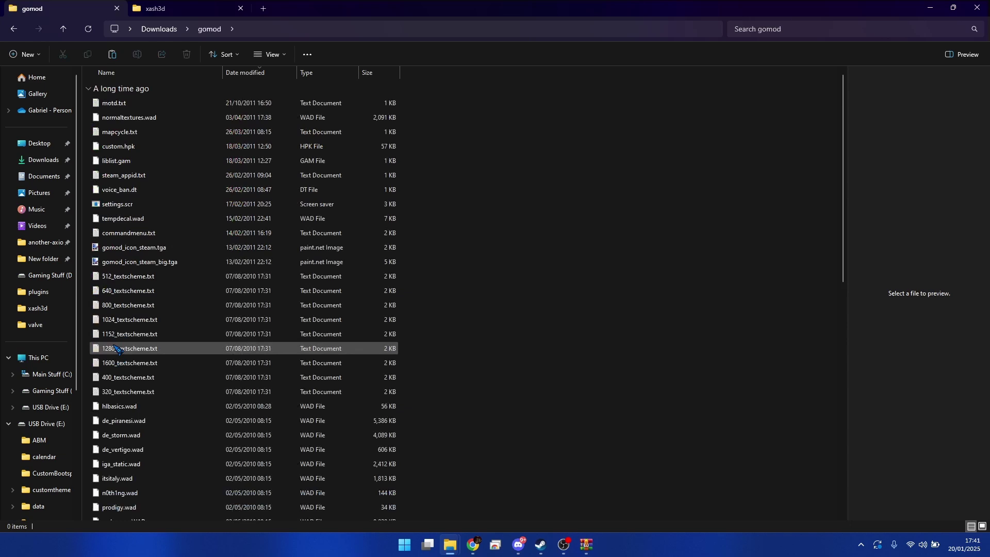
scroll(498, 402, "down", 10)
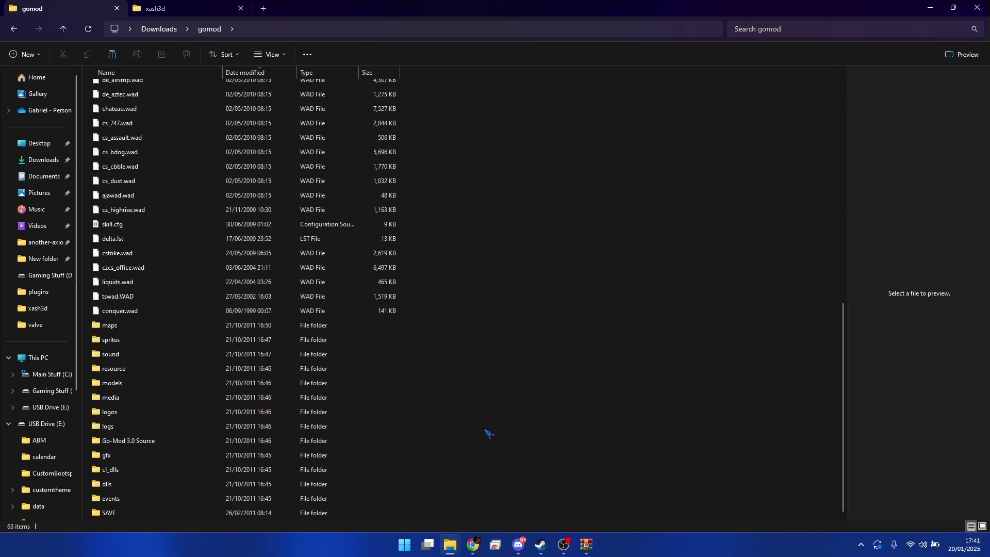
key("ctrl+a")
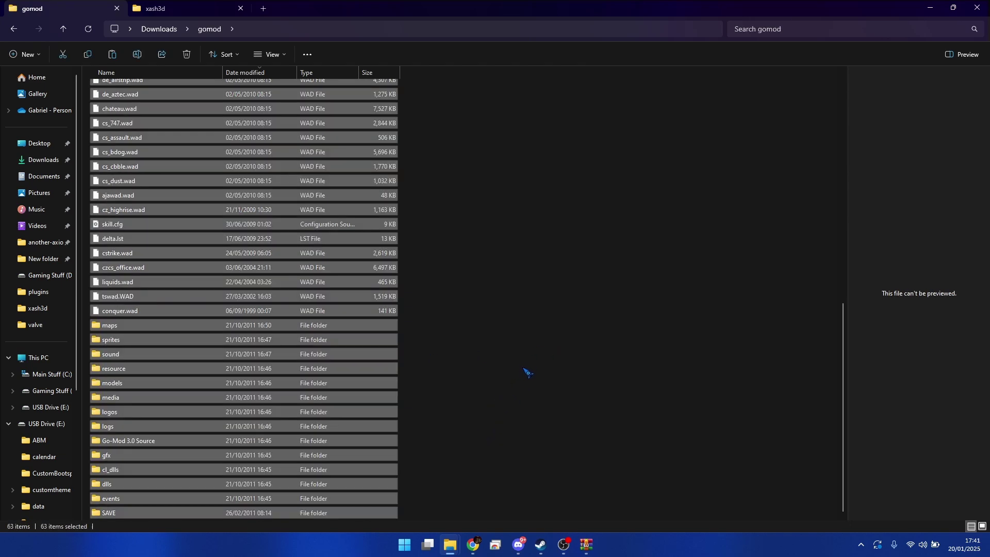
scroll(527, 372, "up", 10)
left_click(13, 29)
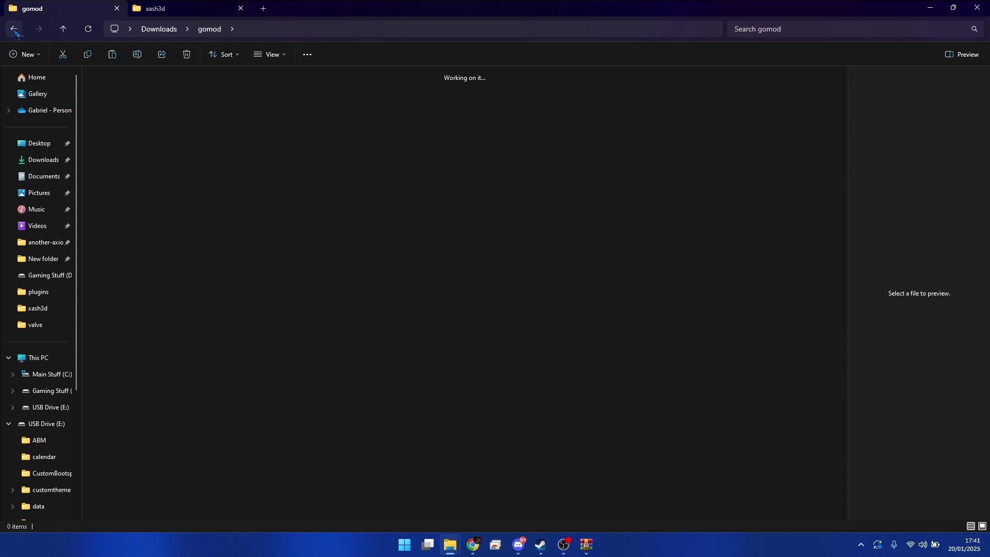
Step: Paste the copied valve folder from Gaming Stuff (D:) into valve in Downloads and cancel the interrupted bshift deletion
double_click(312, 101)
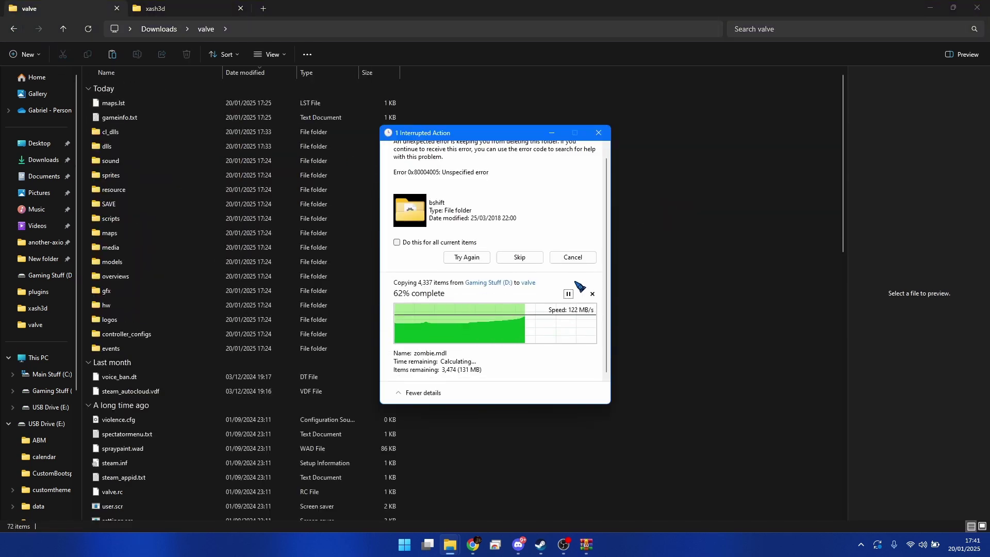
scroll(455, 366, "up", 1)
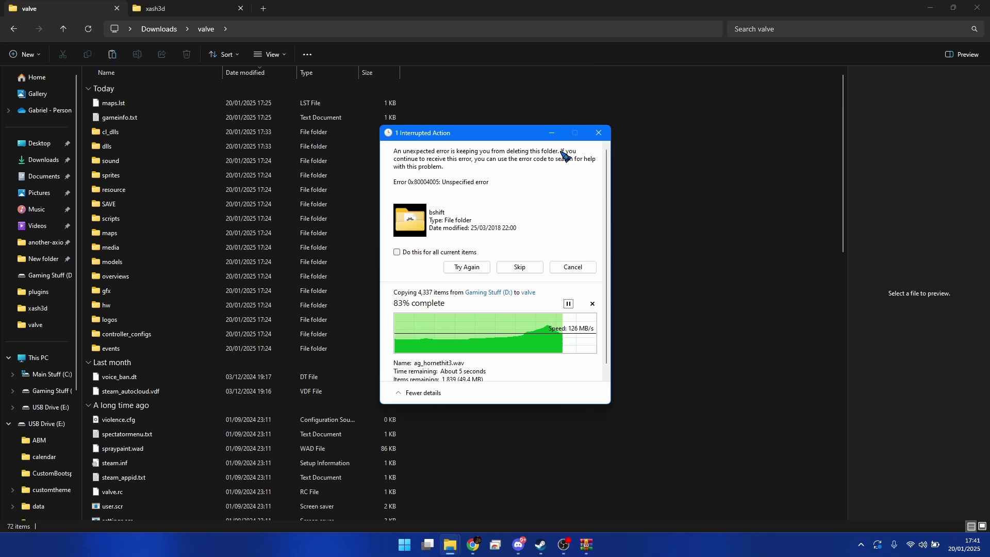
scroll(469, 371, "down", 1)
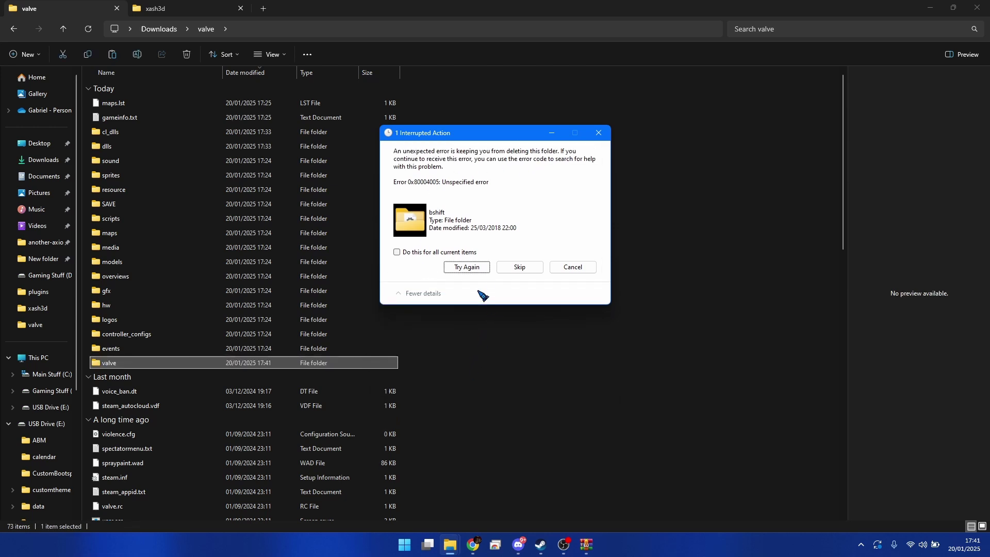
left_click(573, 267)
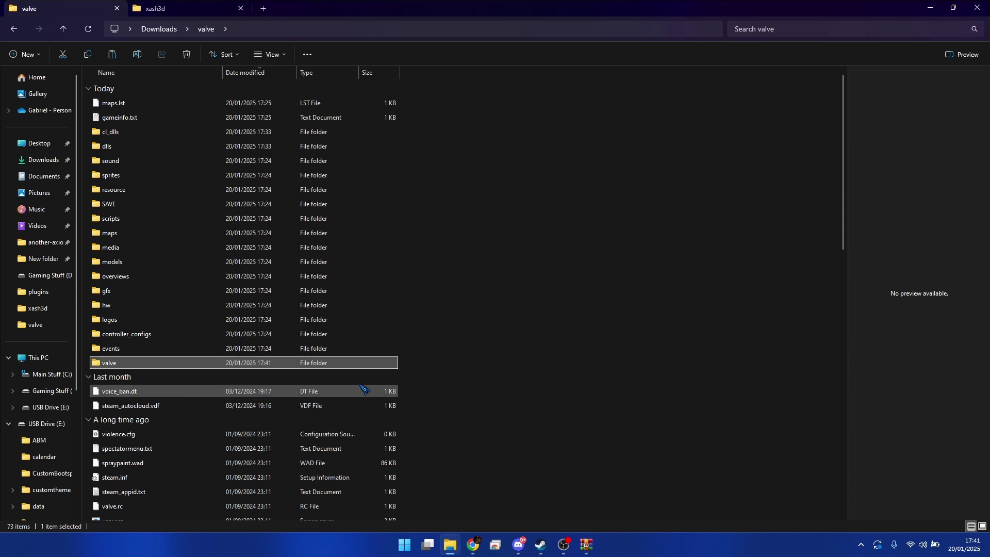
Step: Examine the contents of the nested valve folder in Downloads and of the valve folder in xash3d on USB Drive (E:)
scroll(449, 378, "down", 8)
scroll(436, 482, "up", 6)
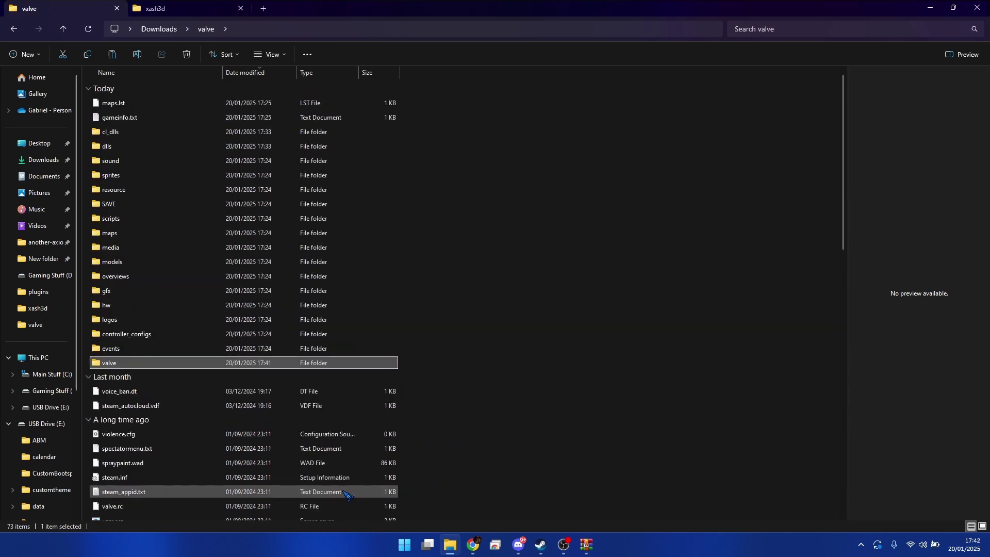
double_click(227, 363)
scroll(229, 411, "down", 5)
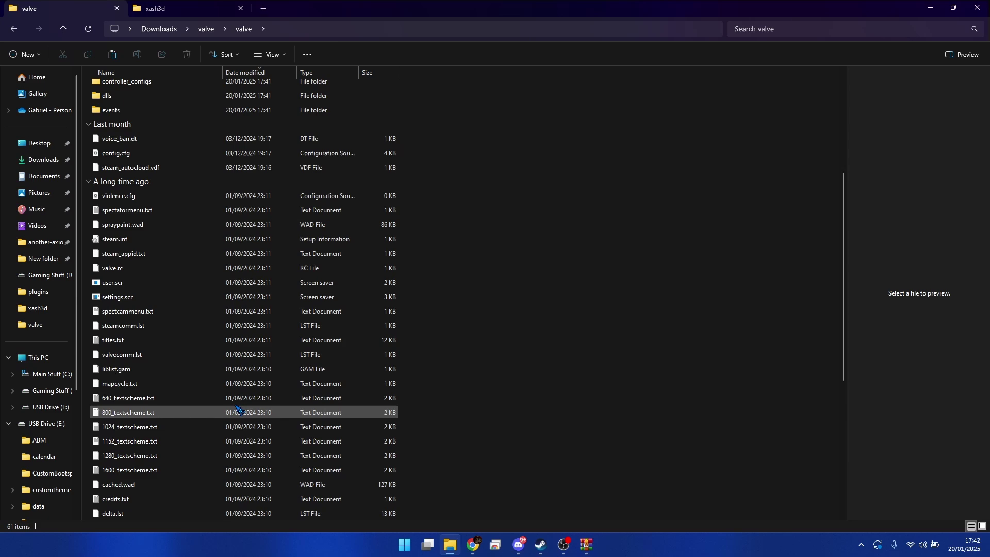
scroll(248, 454, "up", 5)
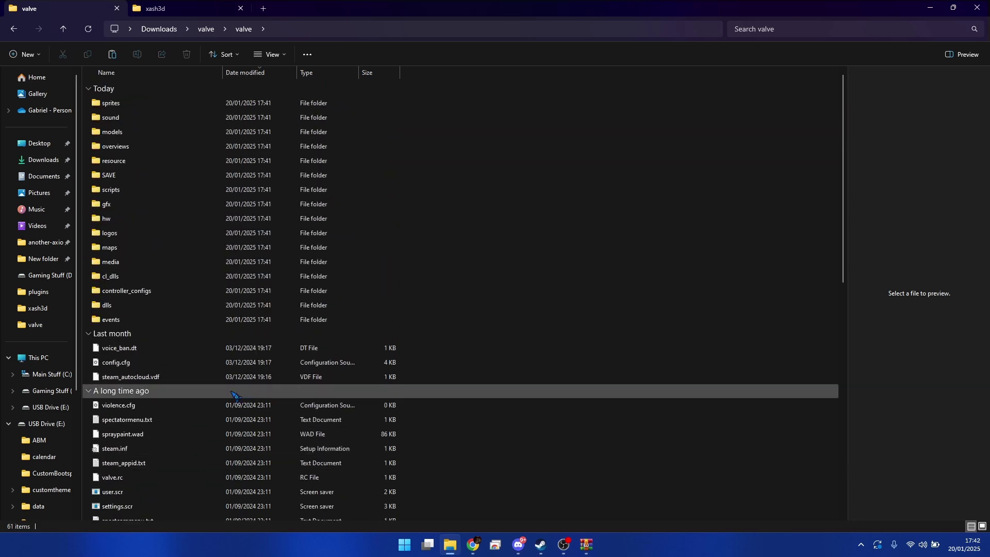
left_click(15, 30)
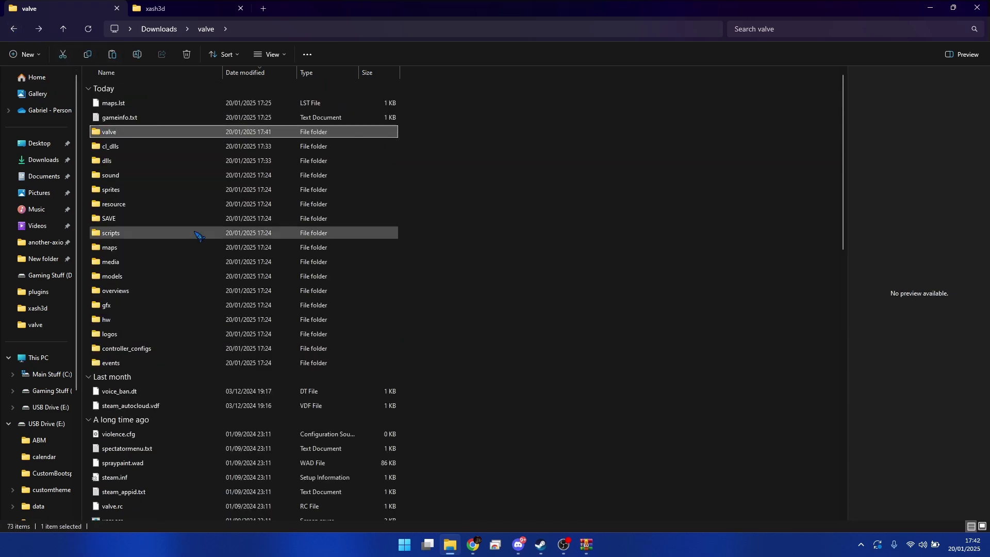
left_click(155, 8)
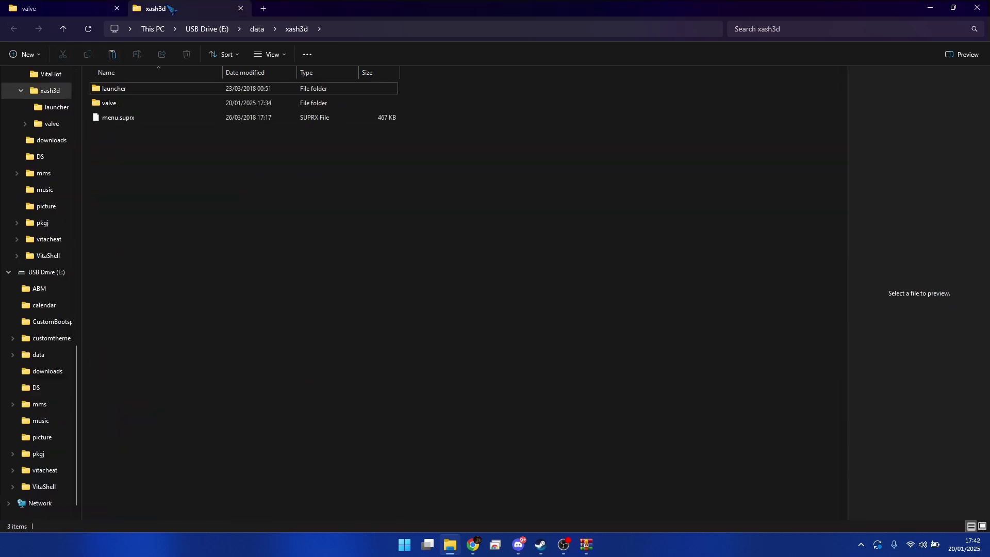
double_click(123, 103)
scroll(201, 359, "down", 14)
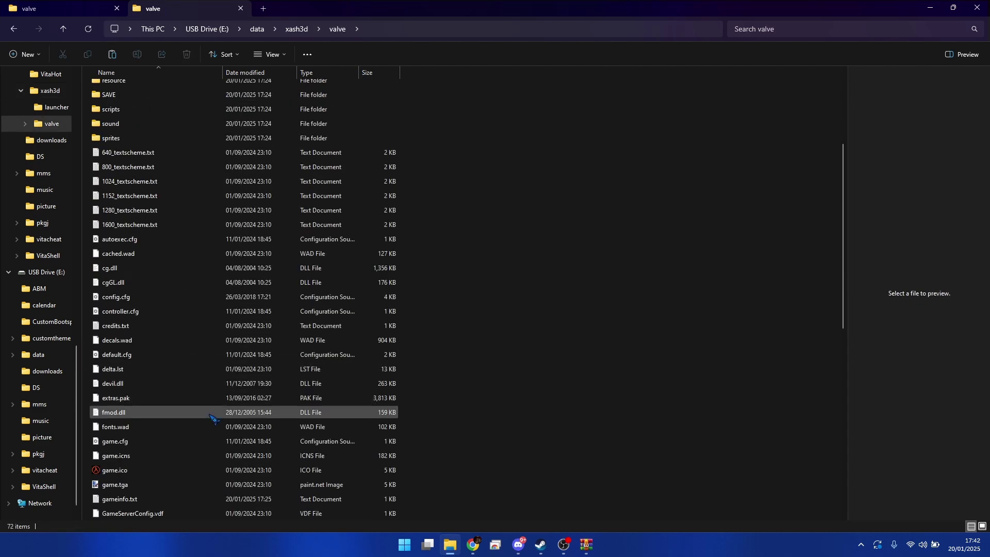
scroll(221, 476, "up", 14)
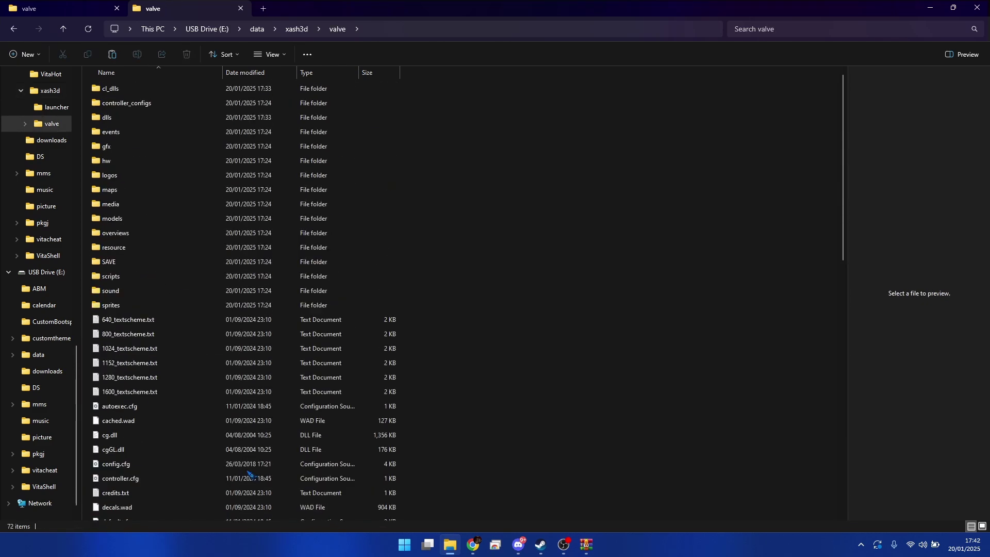
Step: Recheck the nested valve folder inside valve in Downloads and delete it
left_click(78, 7)
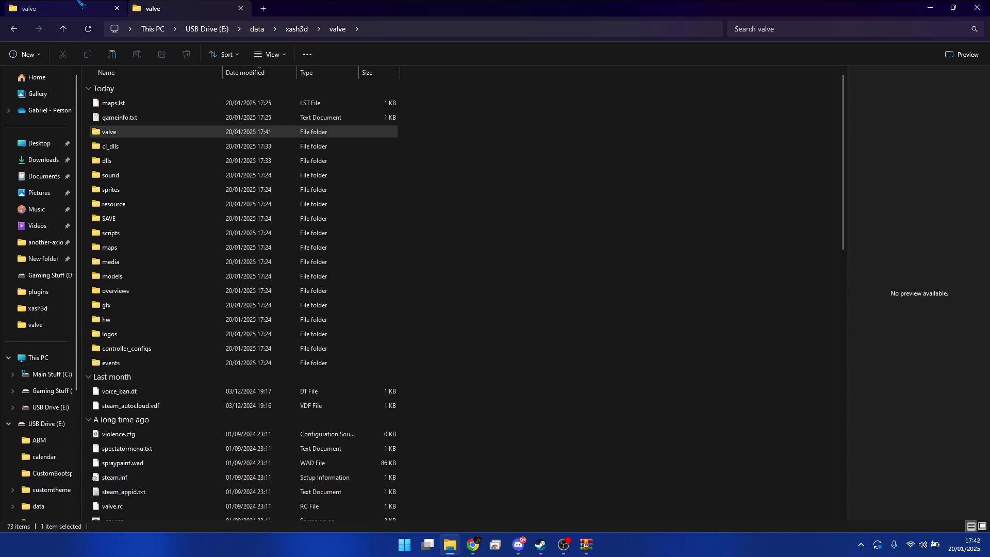
double_click(148, 137)
left_click(14, 29)
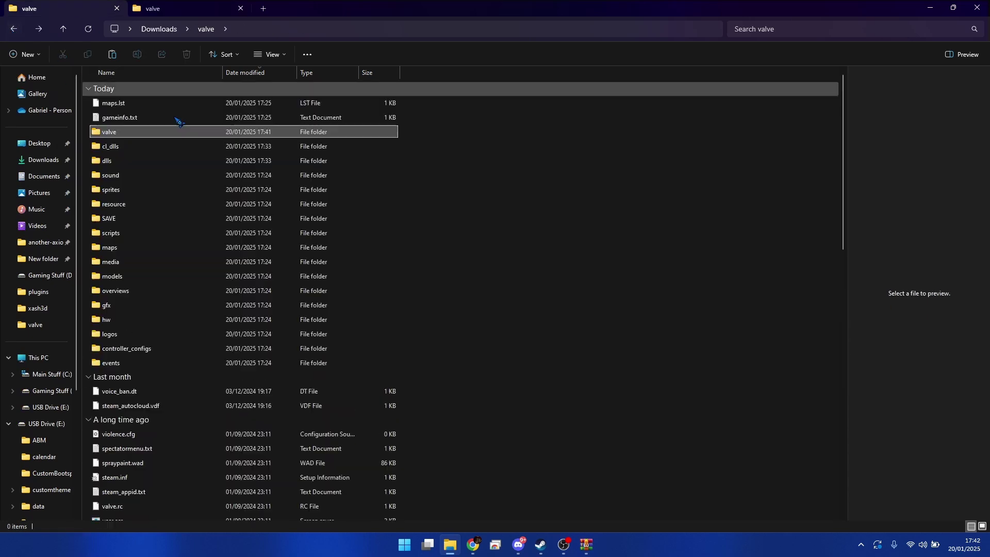
scroll(214, 325, "down", 3)
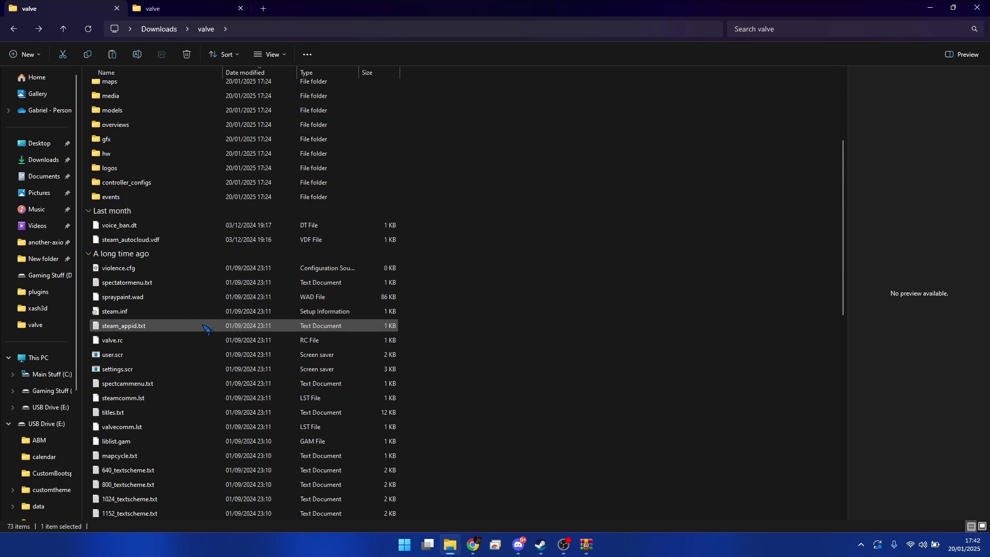
scroll(204, 327, "up", 3)
key("Delete")
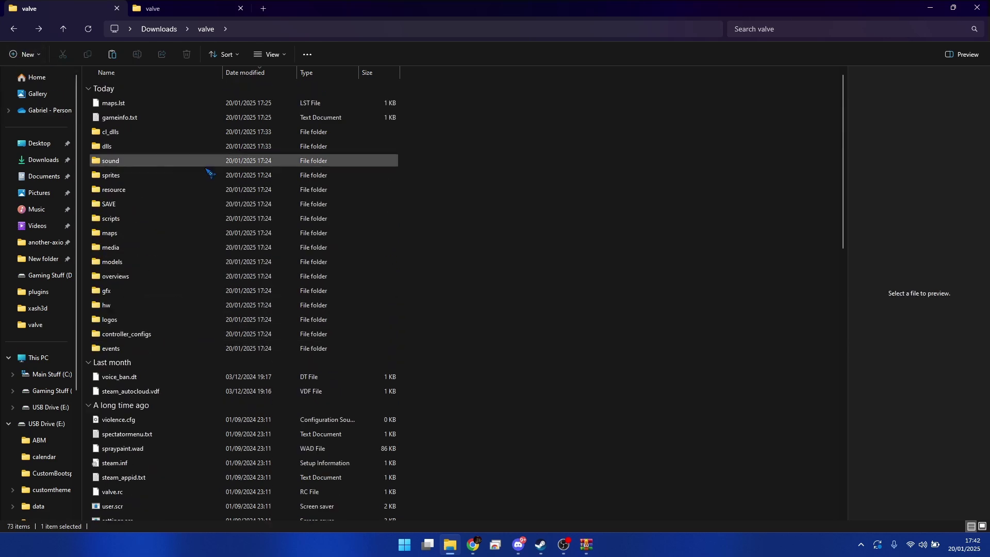
scroll(444, 371, "down", 4)
scroll(483, 369, "up", 5)
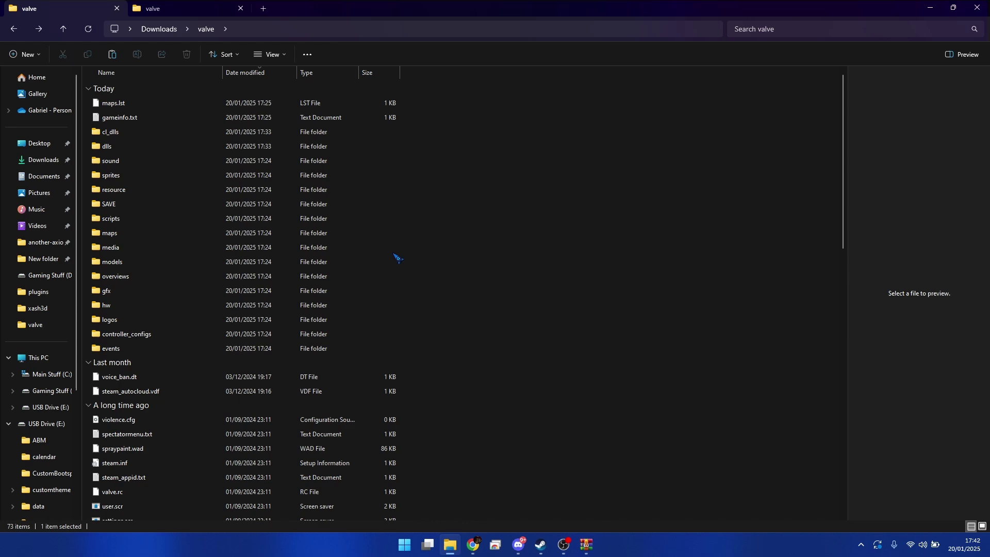
key("Delete")
Step: Select everything inside valve in Downloads to review it, go back, and delete the valve folder from Downloads
scroll(390, 330, "down", 15)
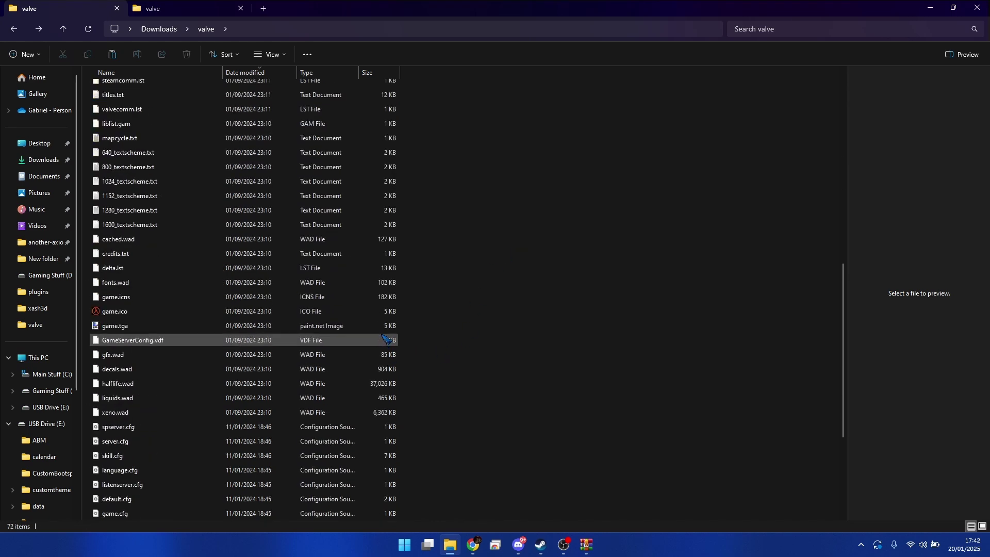
key("ctrl+a")
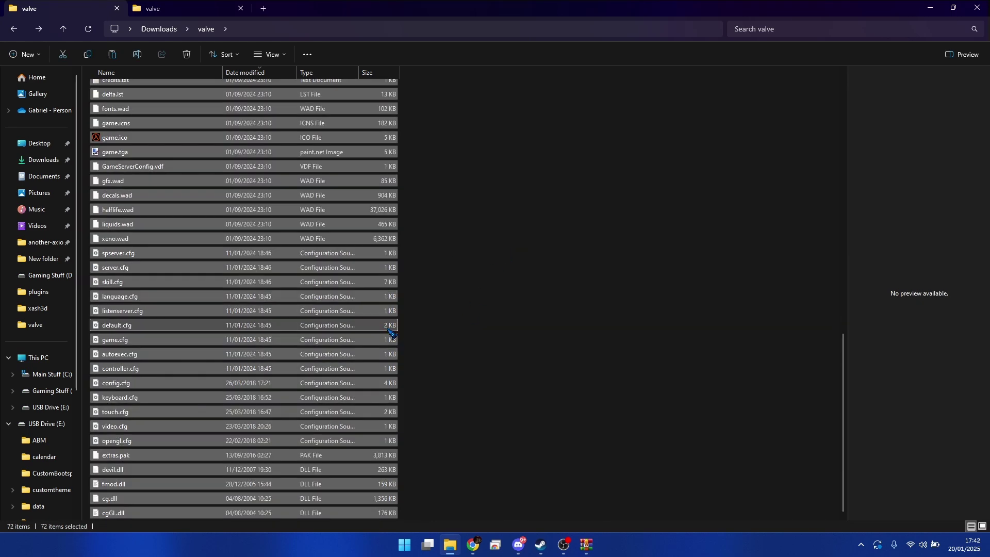
scroll(389, 331, "up", 15)
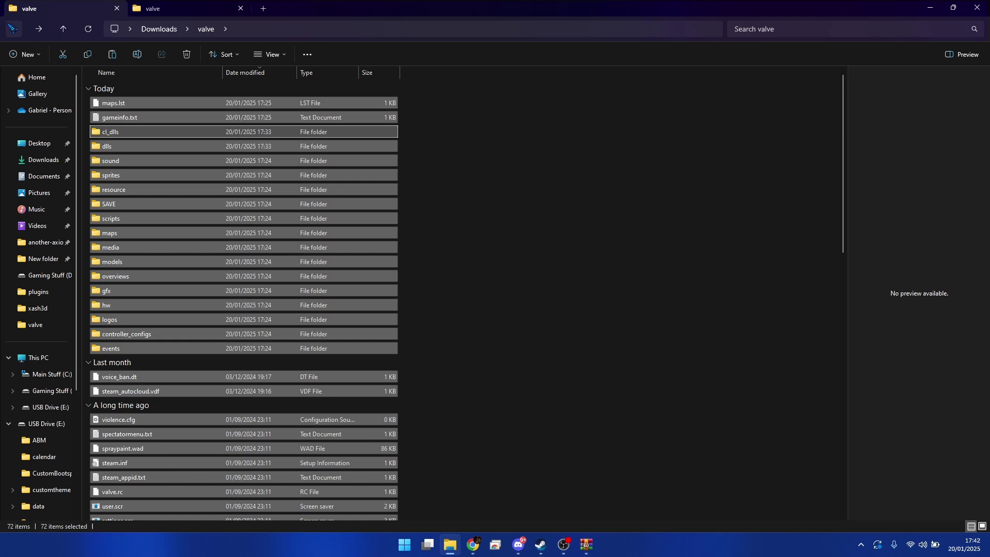
left_click(13, 29)
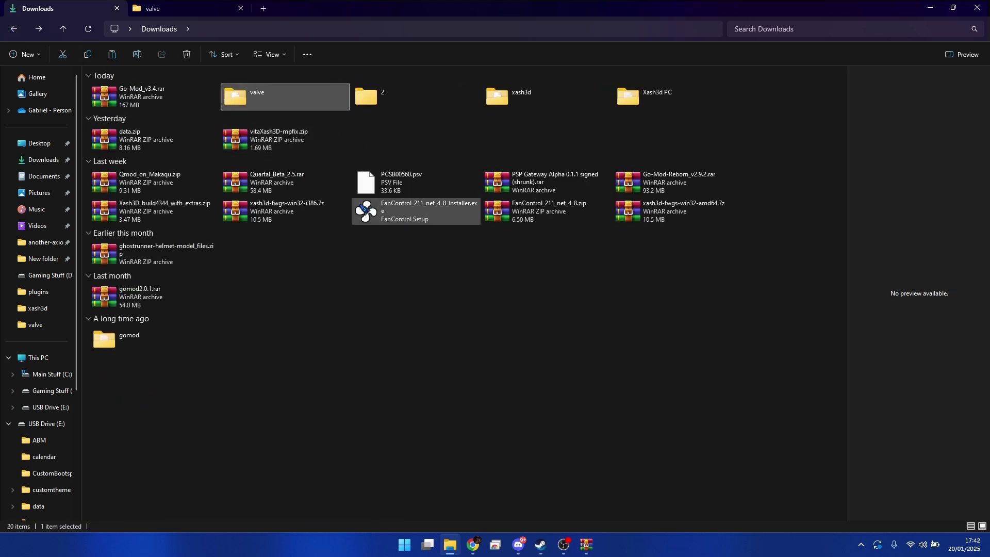
key("Delete")
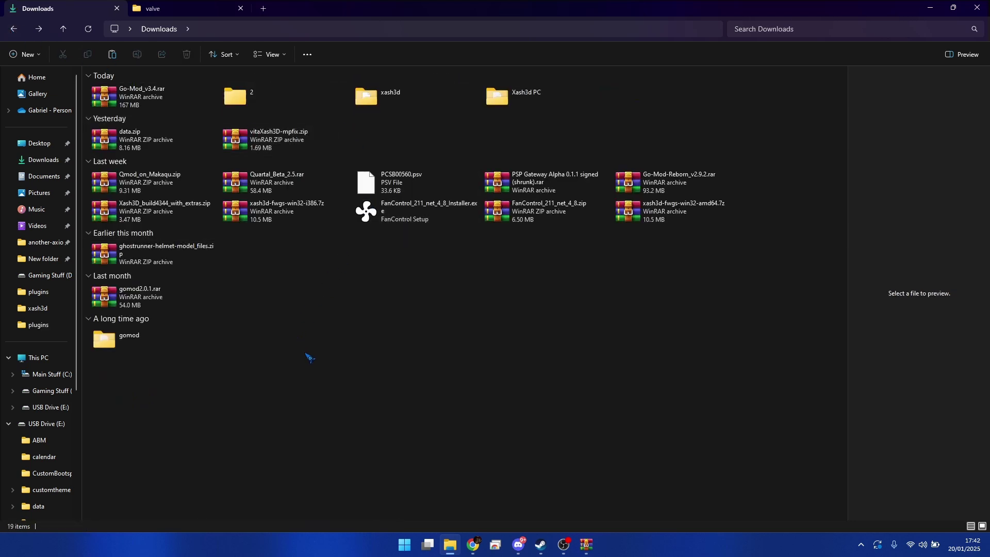
Step: Copy the valve folder from Gaming Stuff (D:) into Downloads
scroll(44, 404, "down", 1)
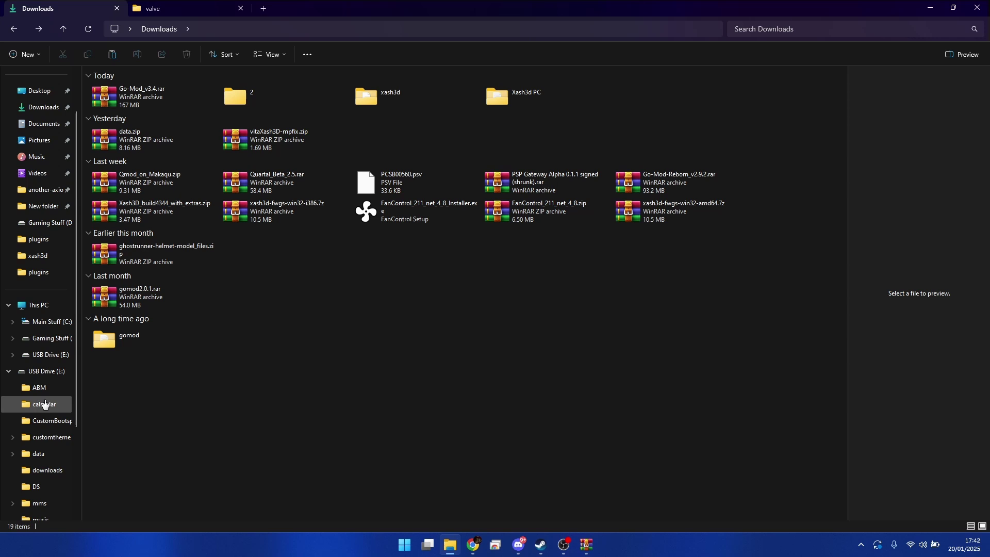
left_click(13, 339)
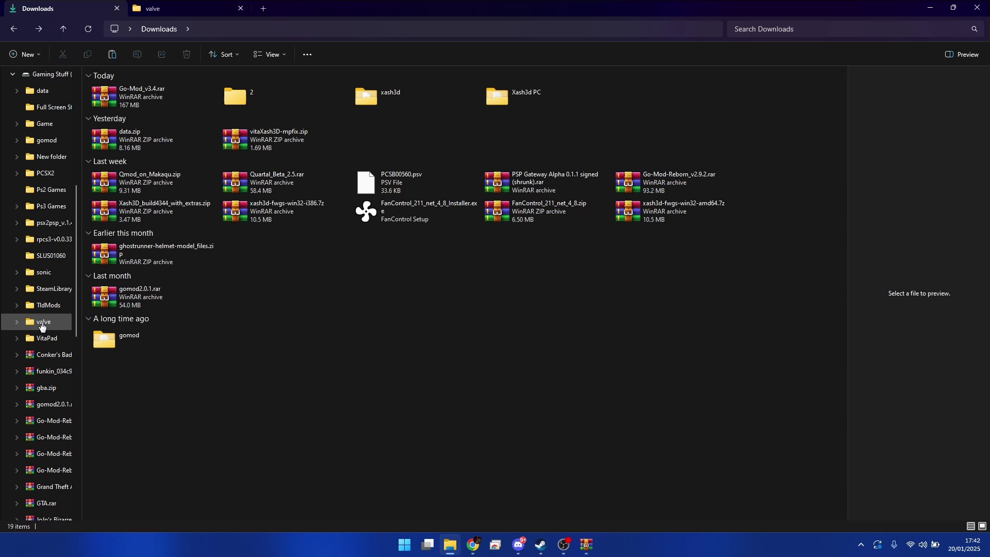
left_click_drag(42, 327, 282, 353)
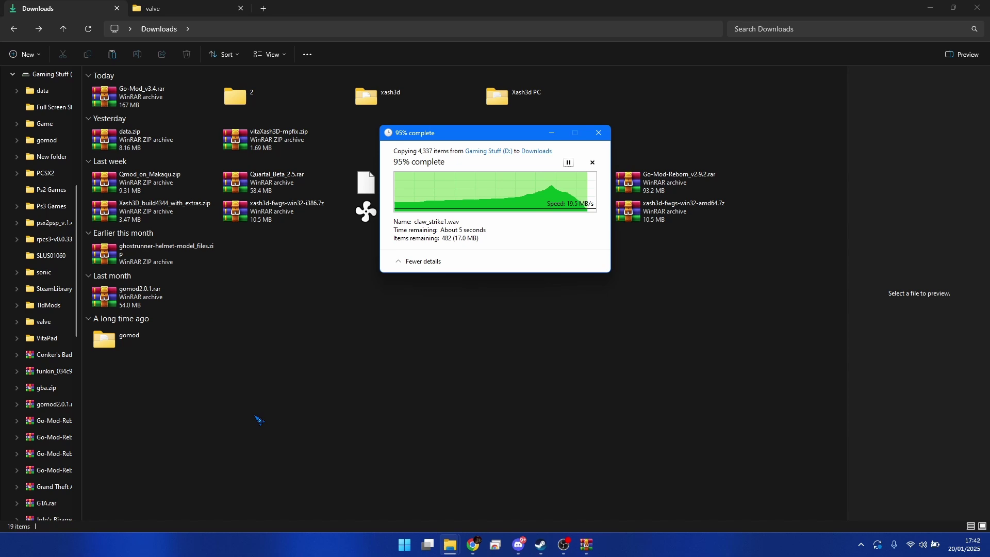
left_click(256, 418)
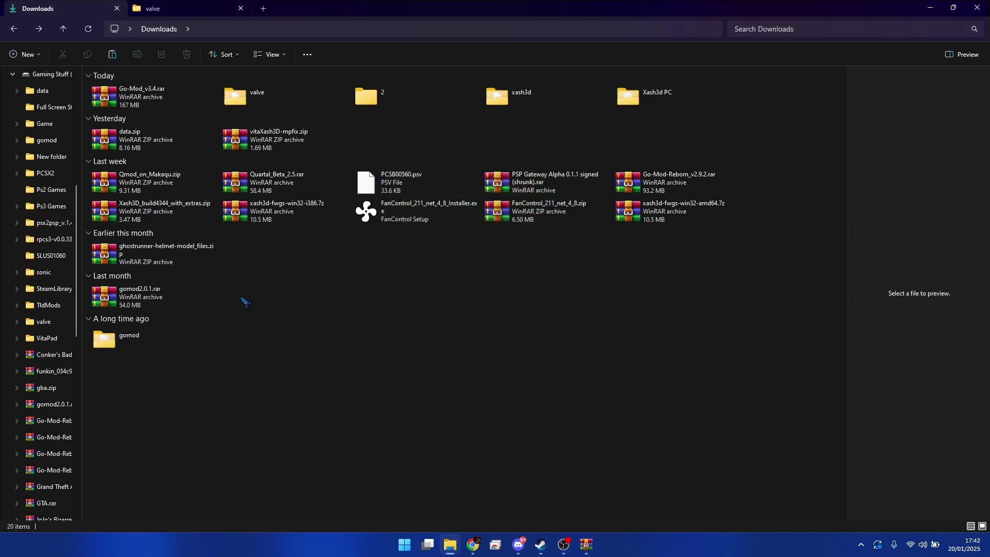
left_click(189, 263)
left_click(284, 270)
Step: Examine the contents of the valve folder in xash3d on USB Drive (E:), then return to xash3d and collapse its folder tree entry
left_click(153, 9)
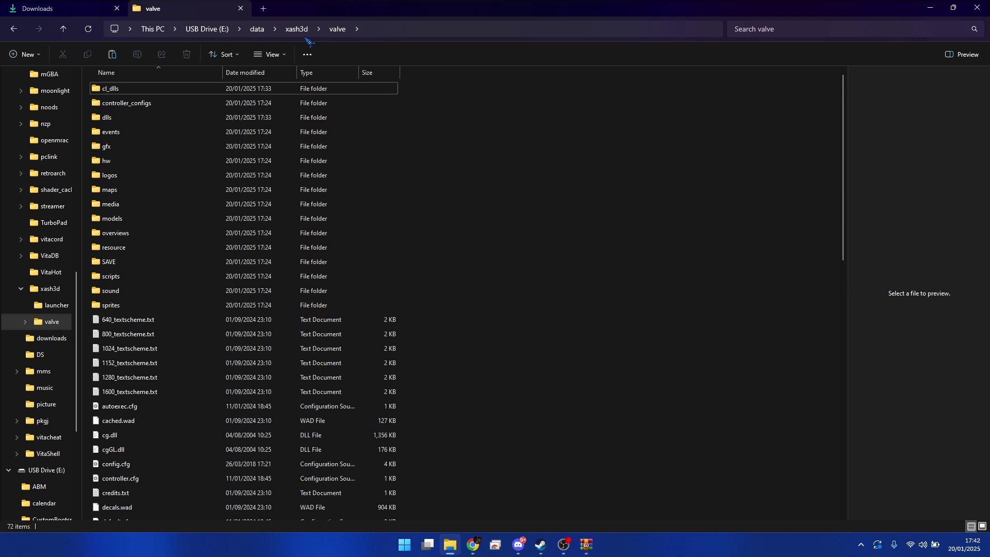
left_click(297, 29)
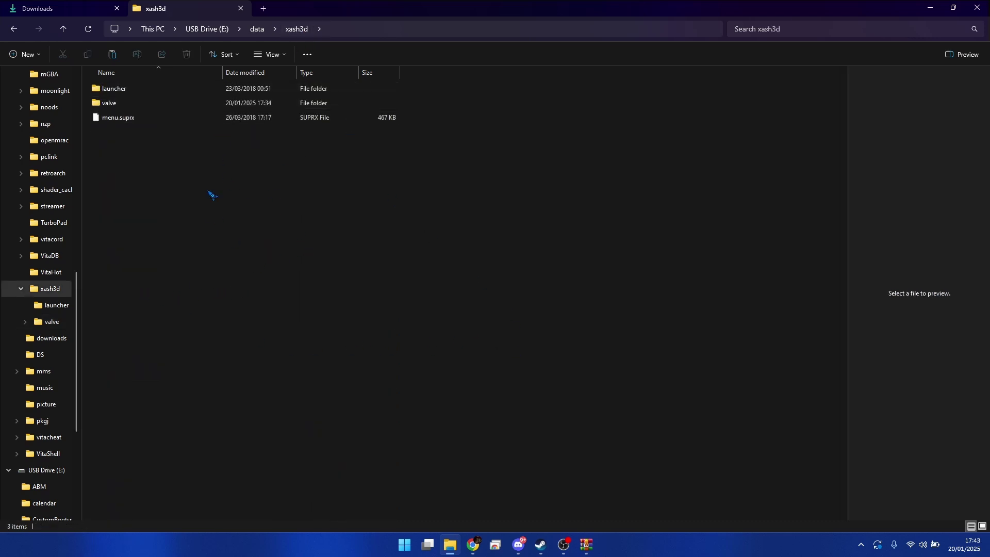
double_click(118, 103)
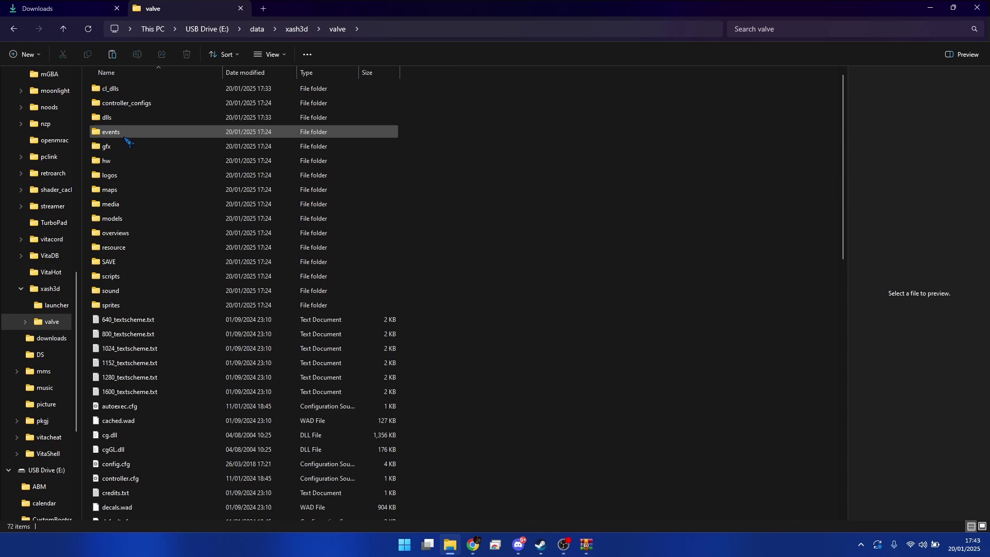
scroll(127, 232, "down", 14)
scroll(155, 315, "up", 13)
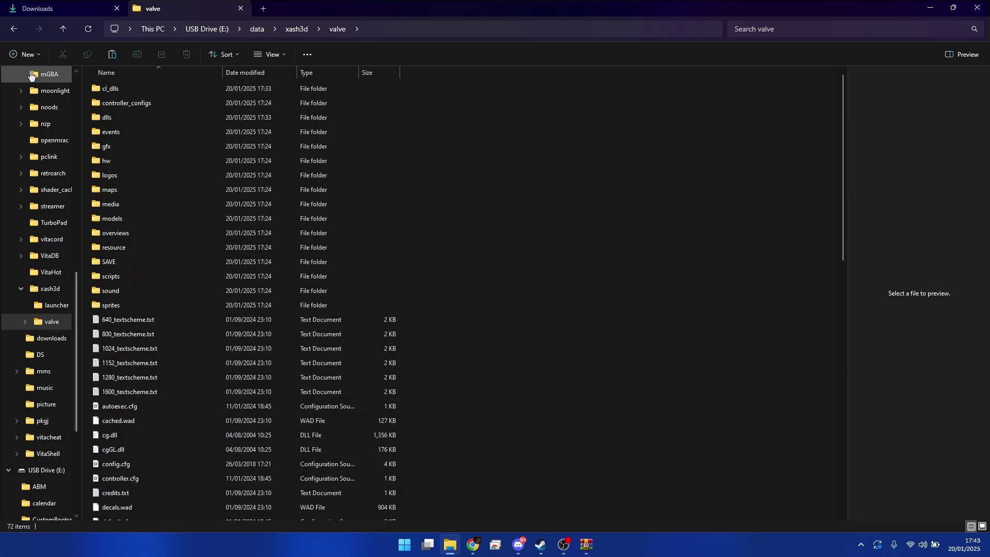
left_click(13, 28)
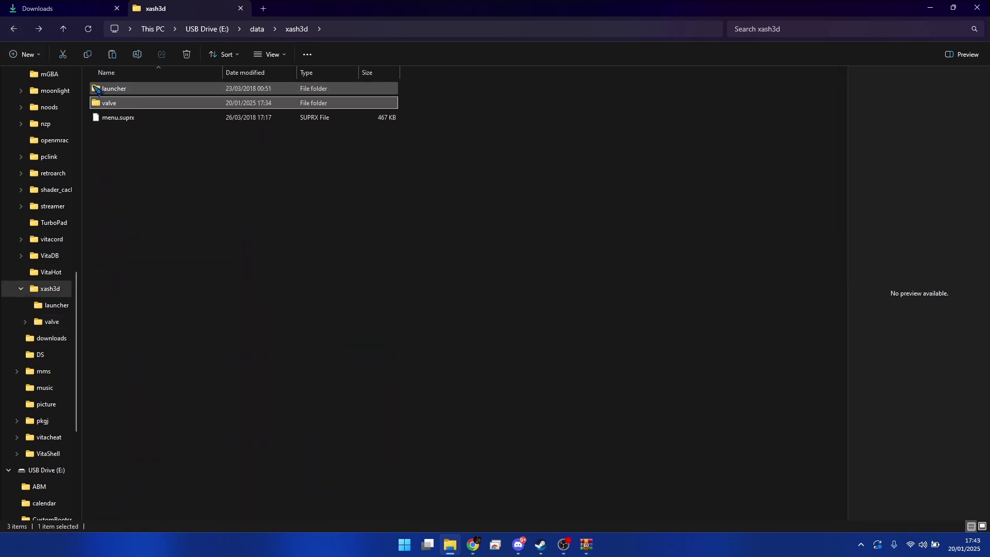
left_click(20, 289)
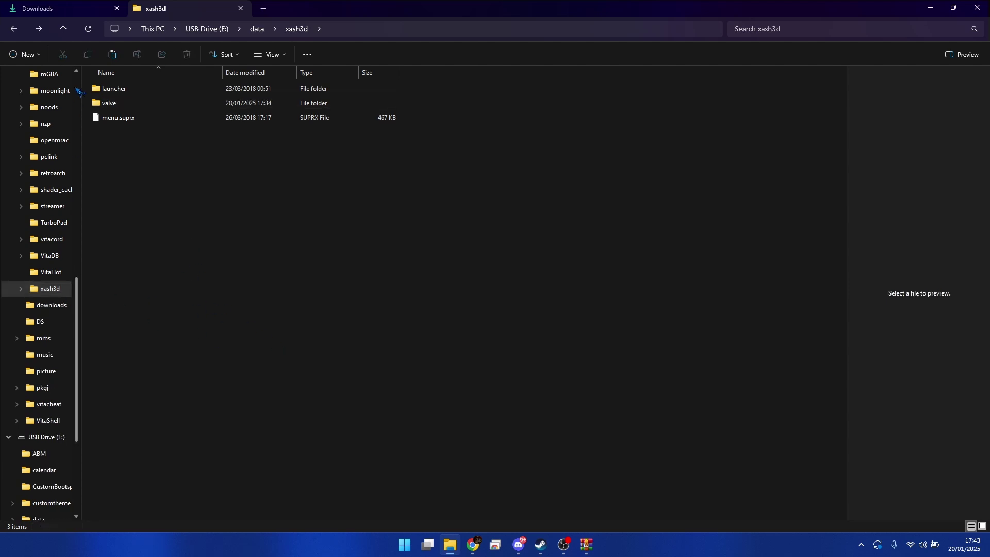
Step: Open the gomod folder in Downloads and copy all of its files and folders
left_click(67, 11)
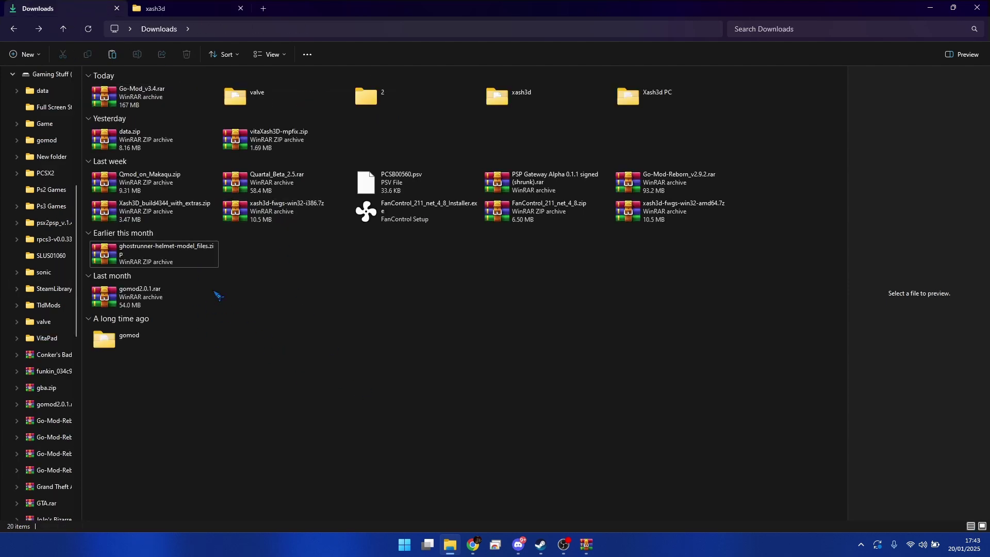
left_click(266, 100)
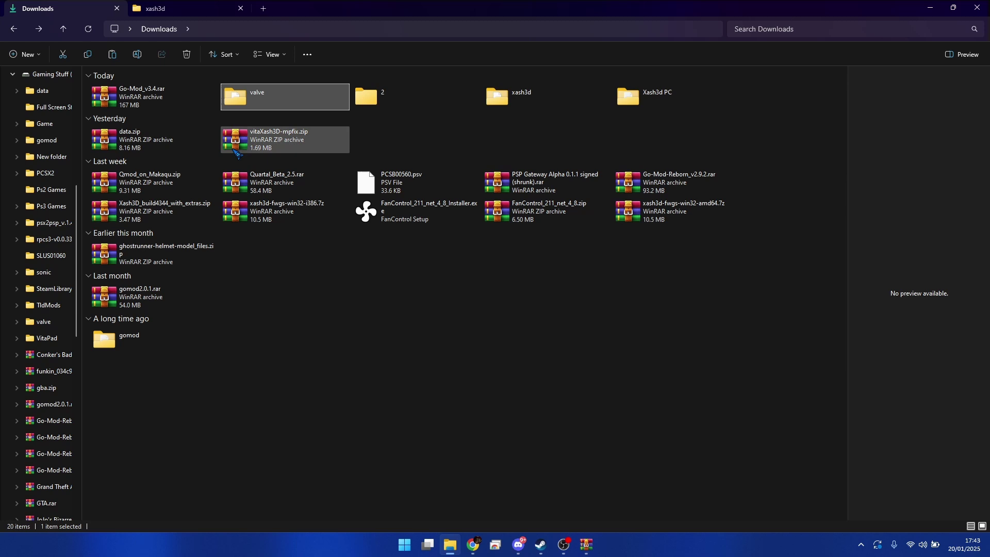
left_click(274, 354)
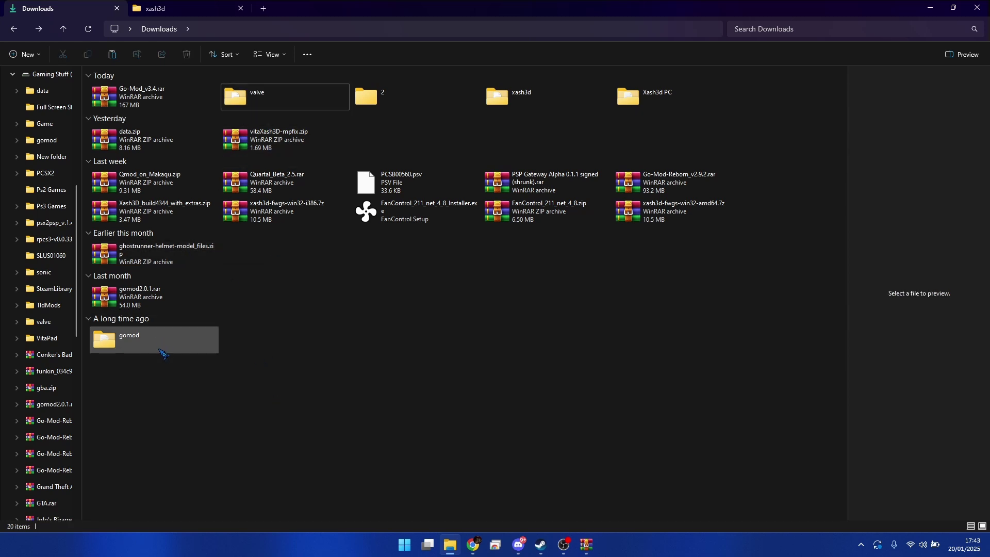
left_click(127, 105)
left_click(188, 392)
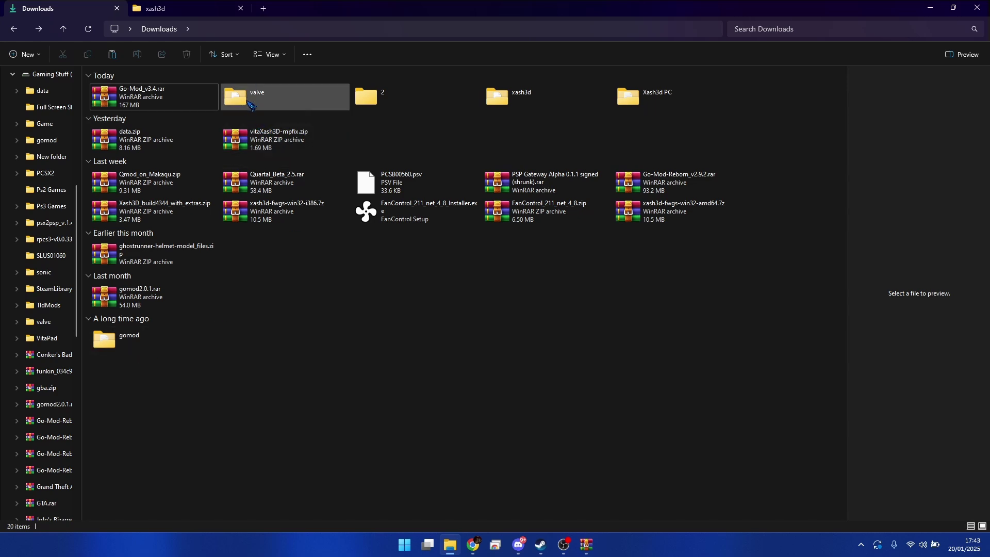
double_click(177, 346)
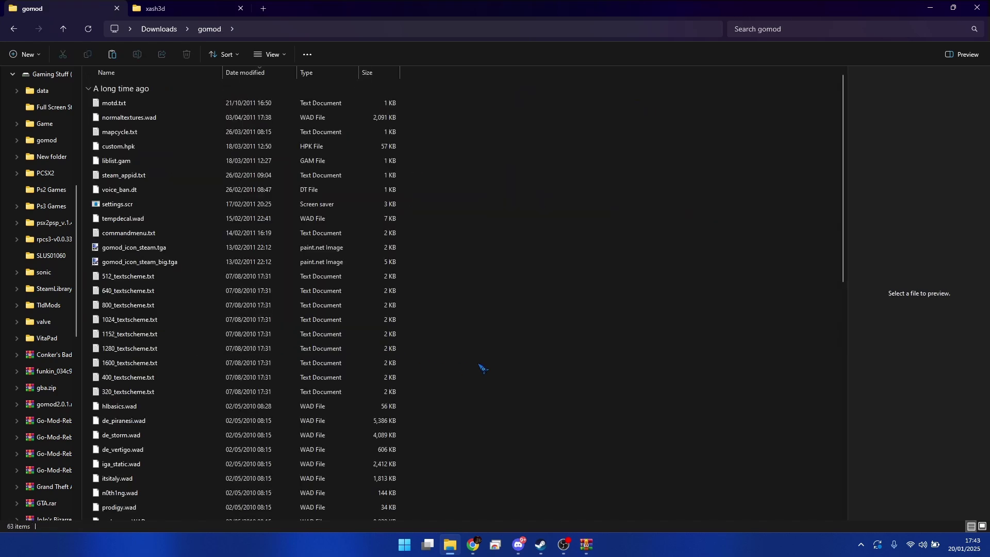
scroll(483, 368, "down", 10)
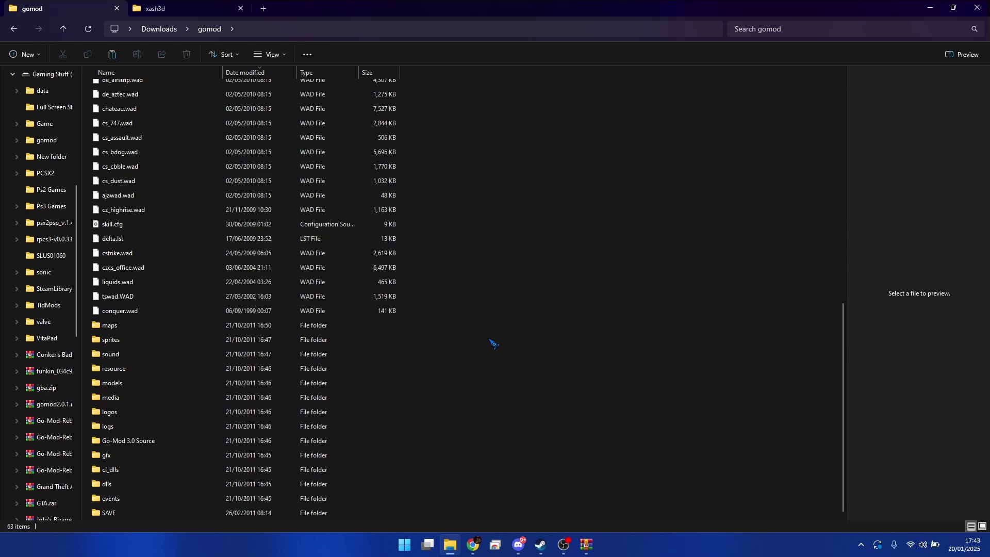
key("ctrl+a")
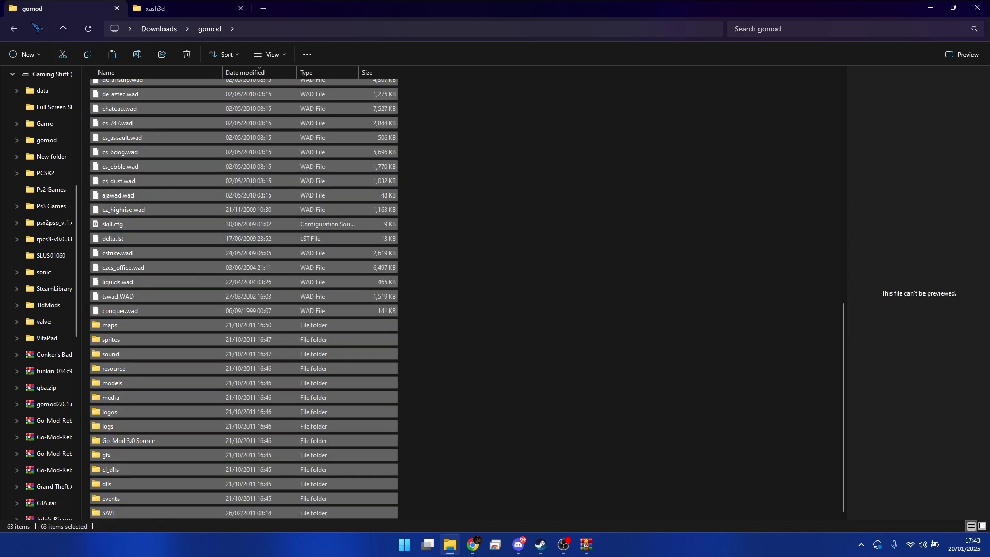
left_click(88, 55)
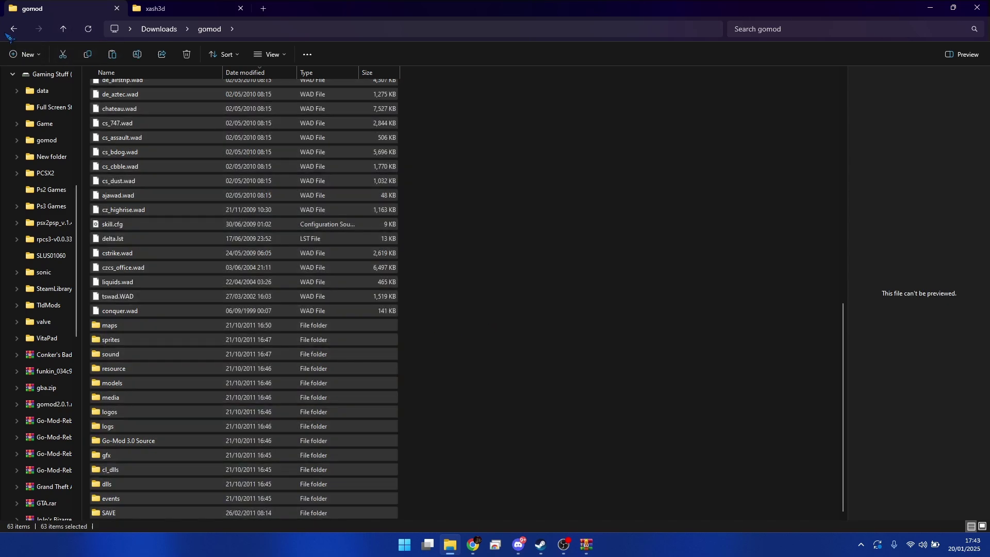
Step: Paste the copied gomod contents into the valve folder in Downloads, replacing the files with the same names
left_click(14, 29)
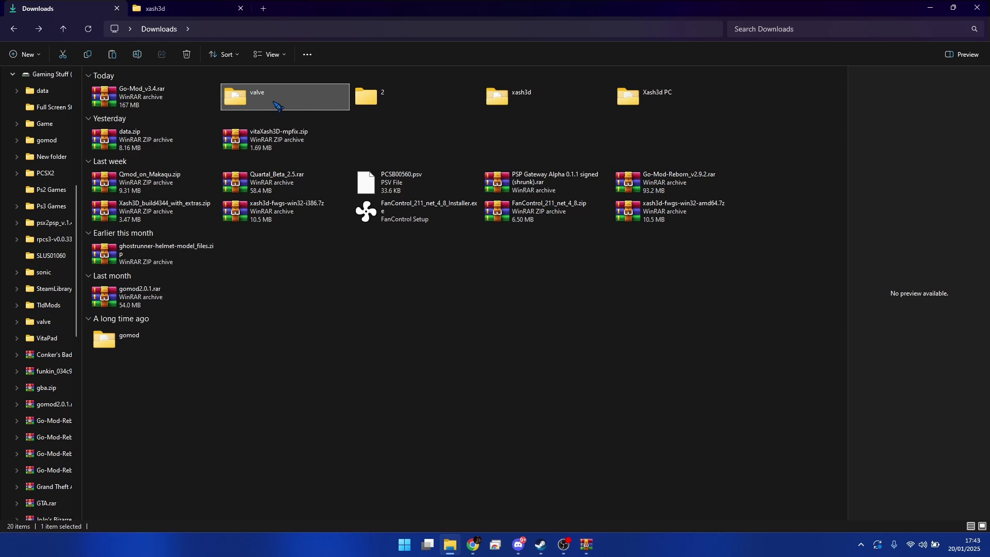
double_click(277, 112)
scroll(251, 367, "down", 4)
scroll(251, 361, "up", 4)
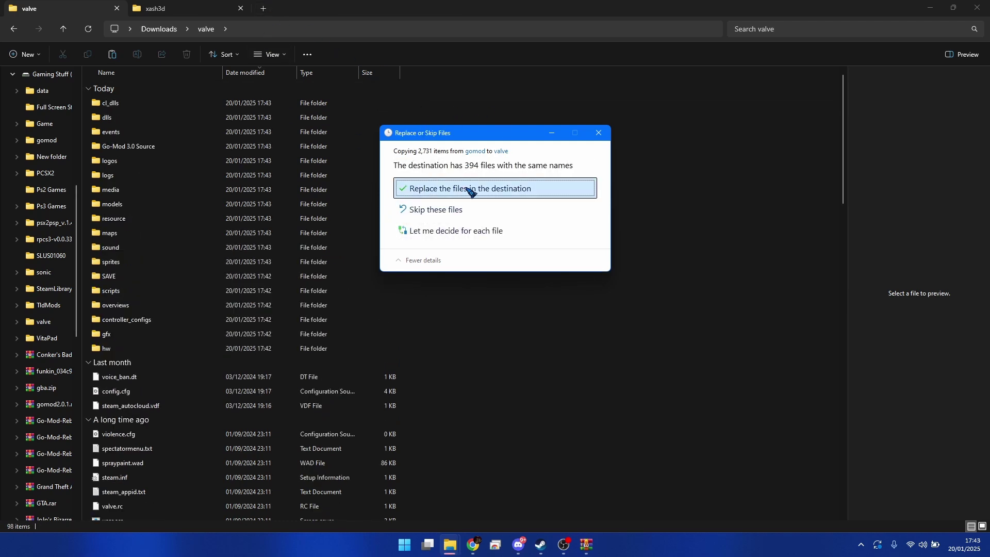
left_click(470, 192)
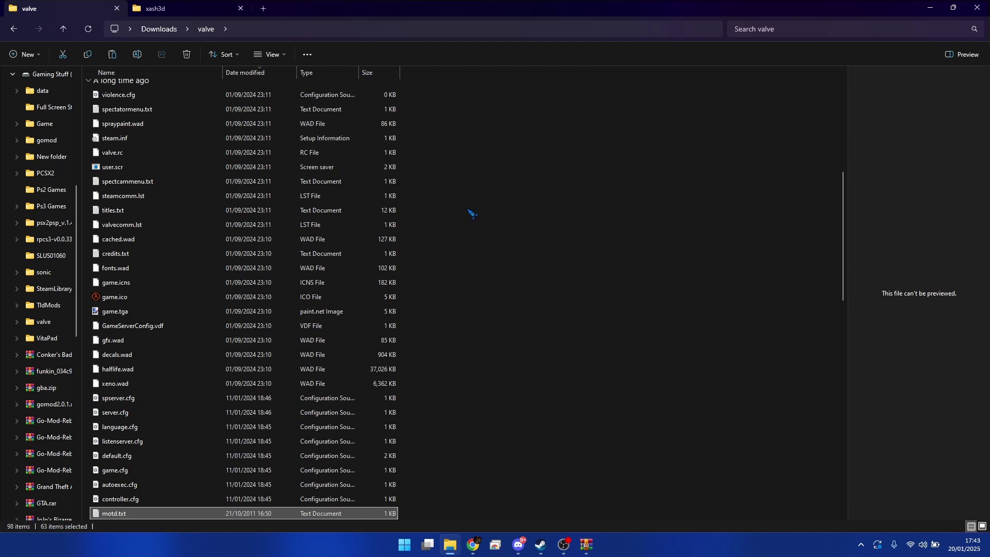
Step: Review the merged files and folders in valve, then go back to Downloads
scroll(415, 341, "down", 15)
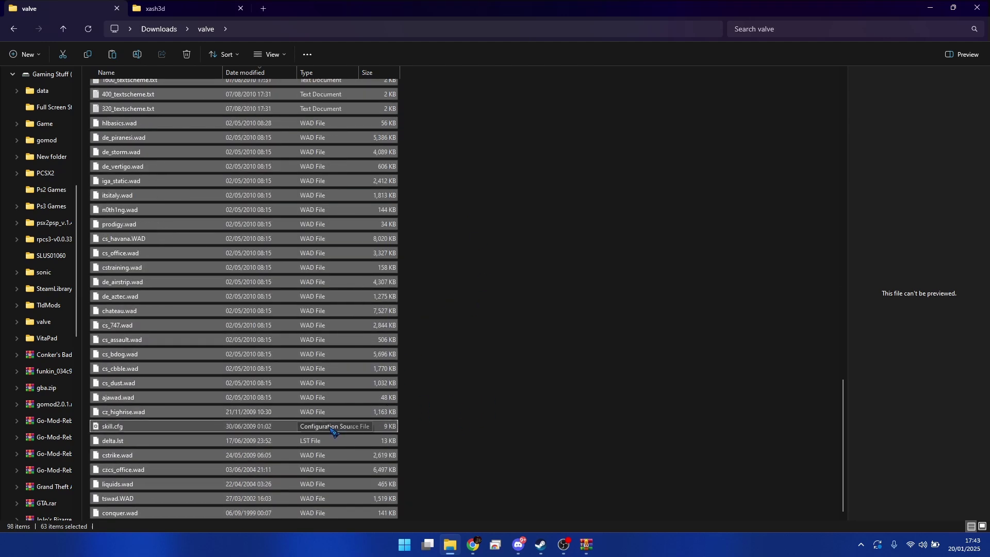
left_click(453, 372)
scroll(330, 392, "up", 15)
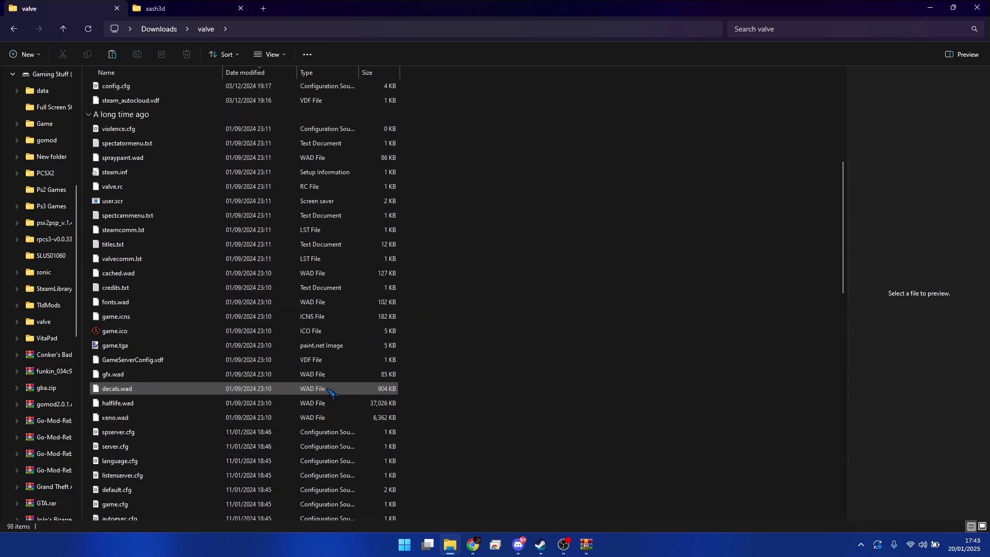
scroll(330, 392, "up", 7)
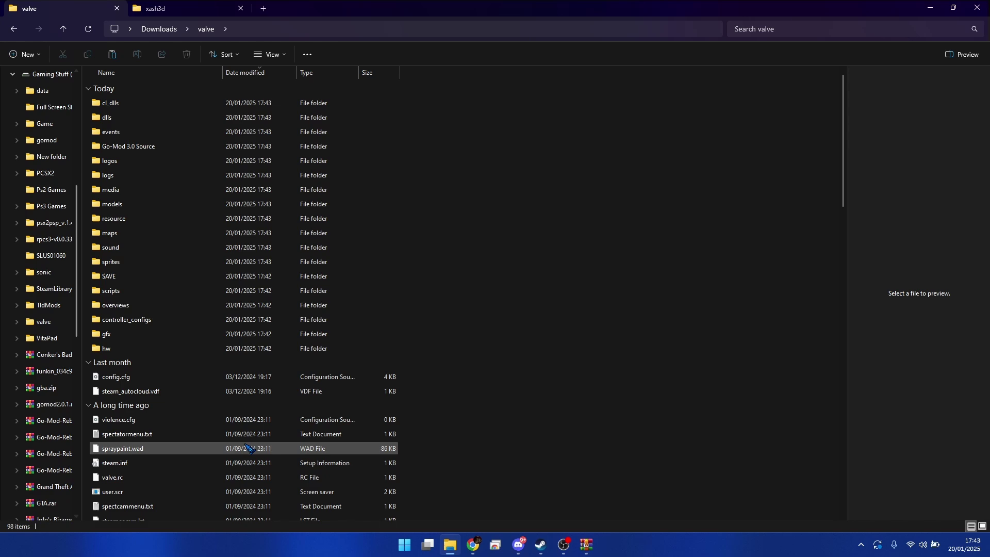
scroll(225, 398, "down", 8)
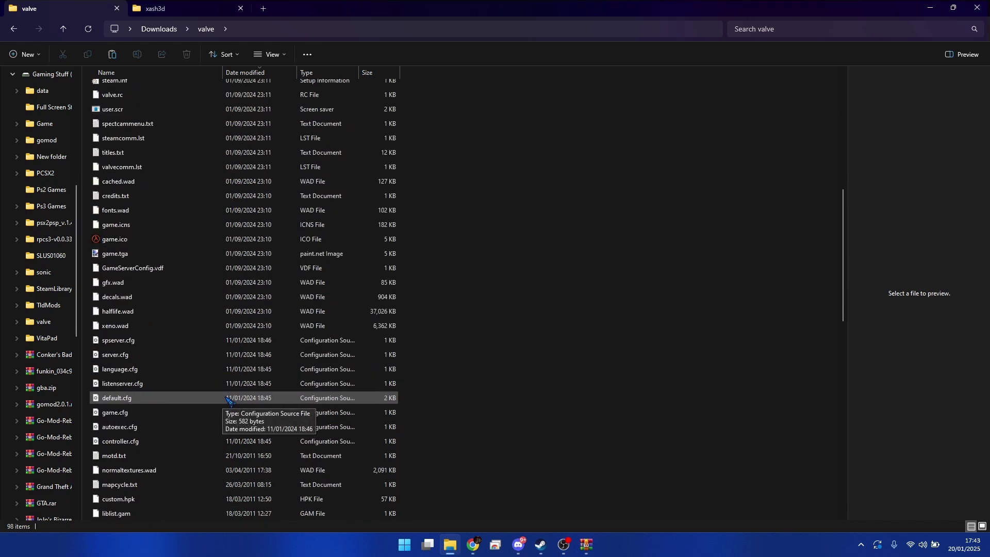
scroll(227, 400, "up", 9)
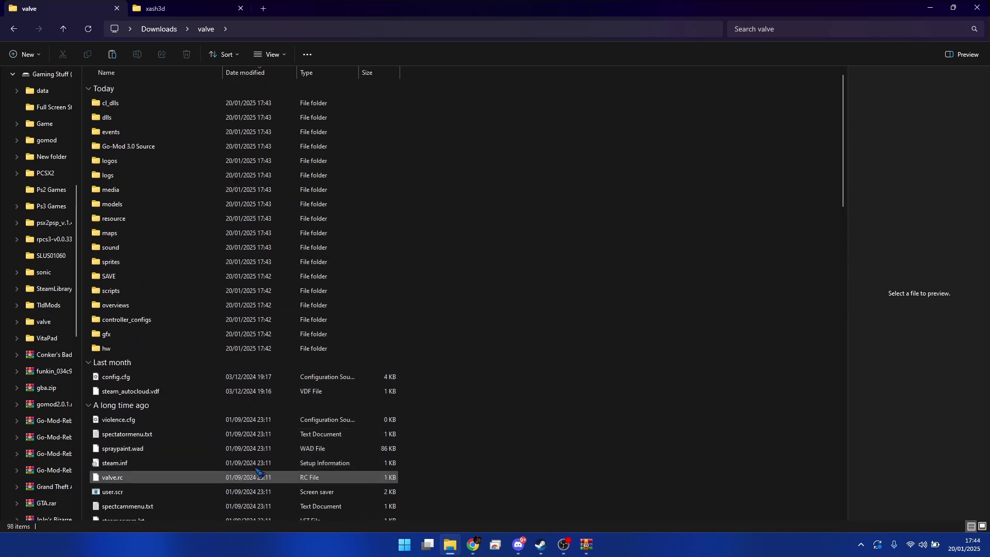
key("alt+Left")
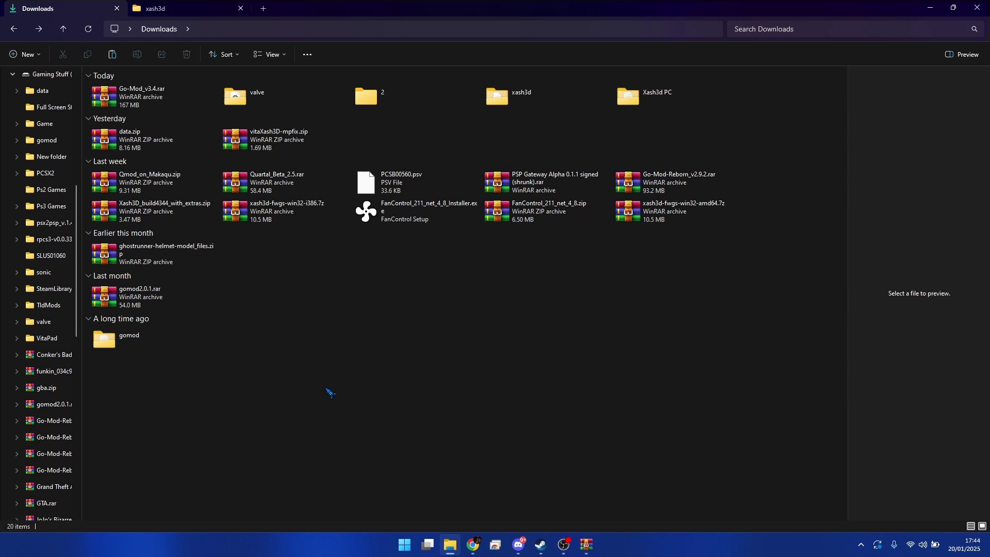
left_click(268, 97)
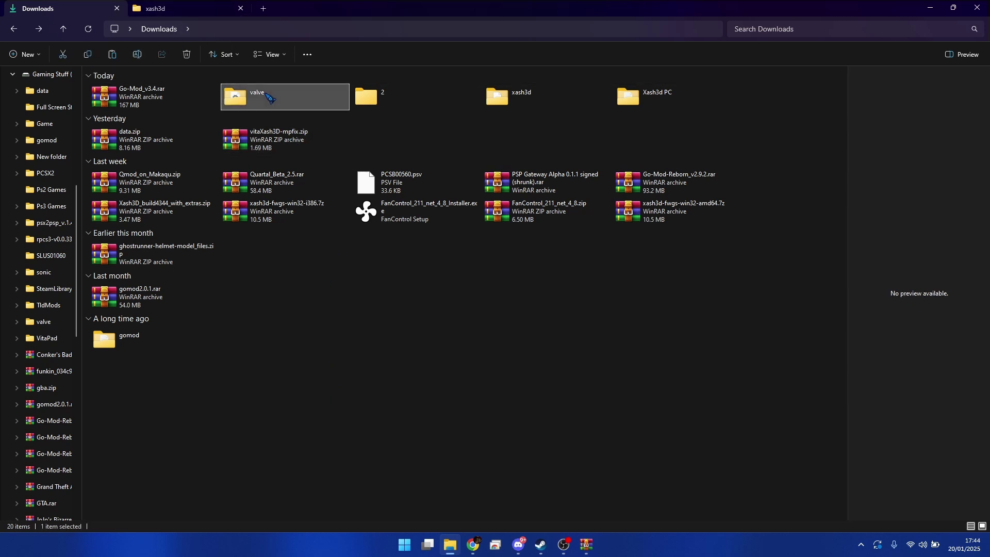
left_click(136, 54)
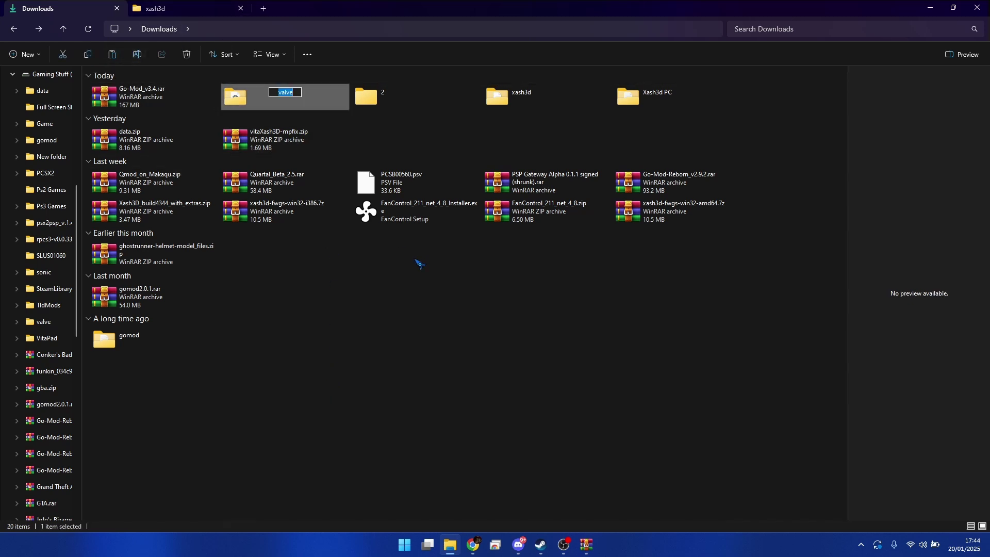
key("BackSpace")
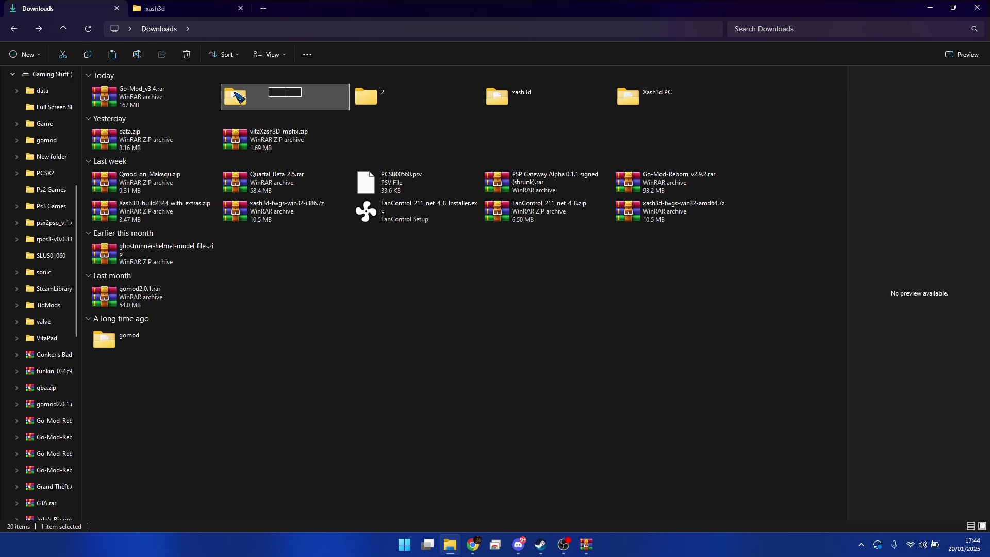
Step: Check the valve folder inside xash3d on USB Drive (E:), then return to Downloads
left_click(154, 8)
left_click(106, 108)
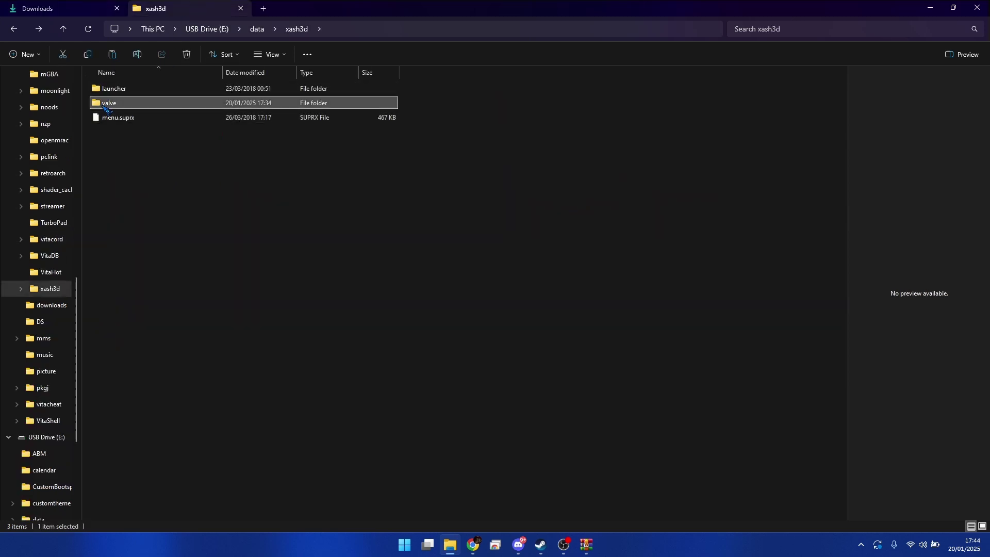
left_click(153, 160)
left_click(111, 102)
left_click(160, 199)
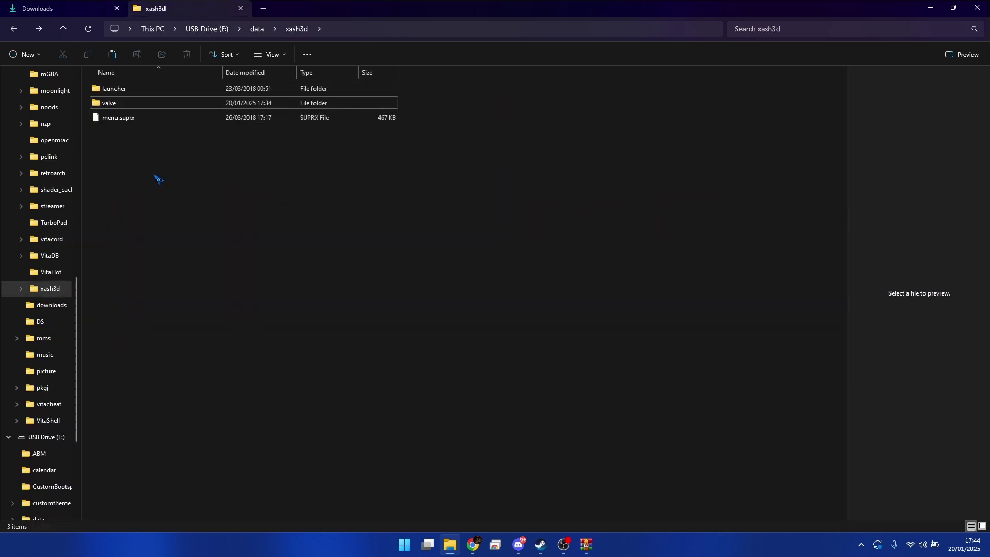
left_click(109, 103)
left_click(135, 153)
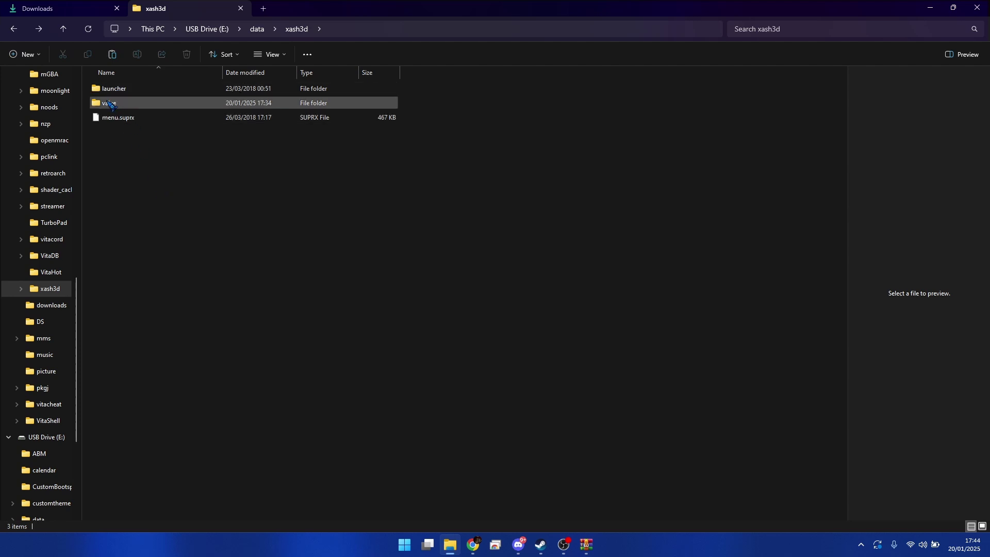
left_click(110, 103)
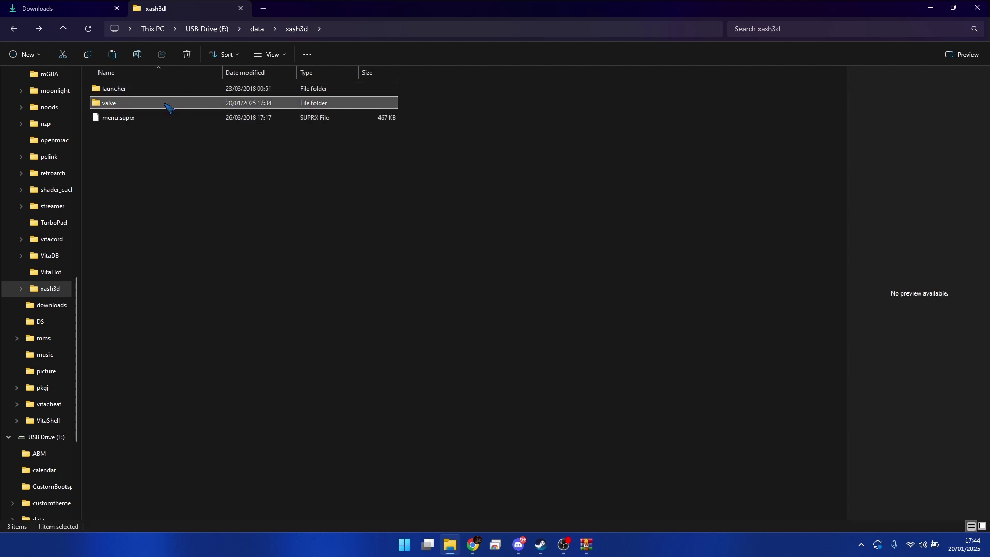
left_click(103, 9)
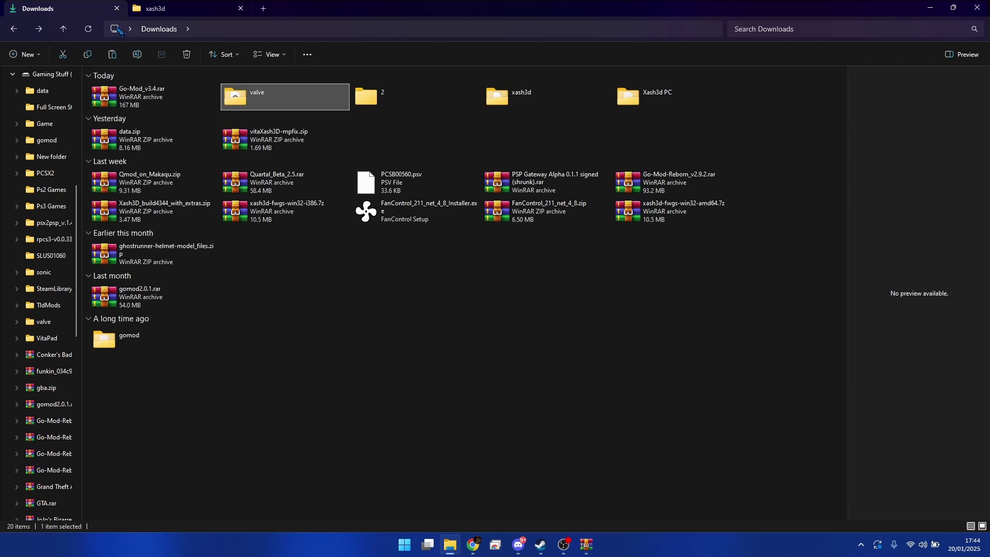
Step: Rename the merged valve folder in Downloads to Go-Mod
left_click(245, 88)
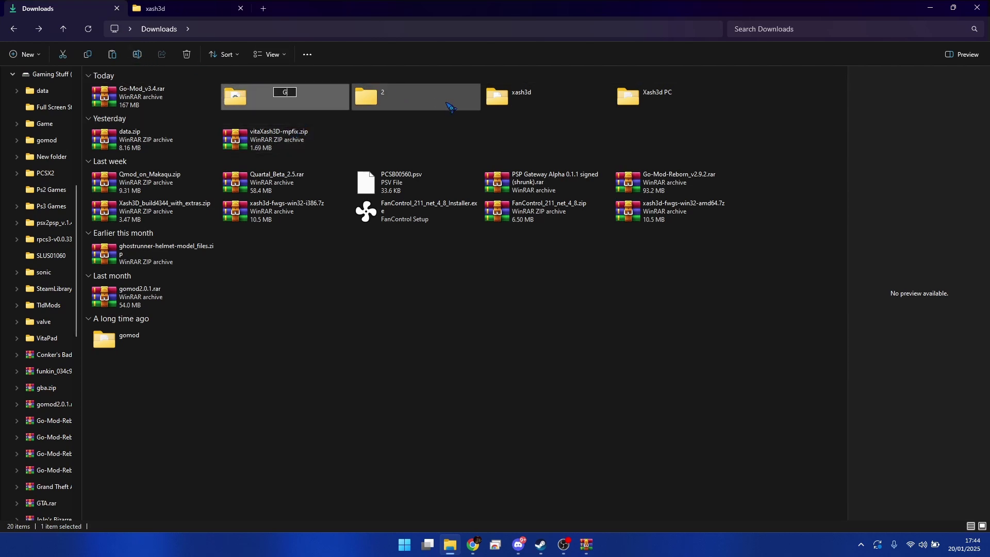
type("Go0")
key("BackSpace")
type("-Mod")
left_click(343, 405)
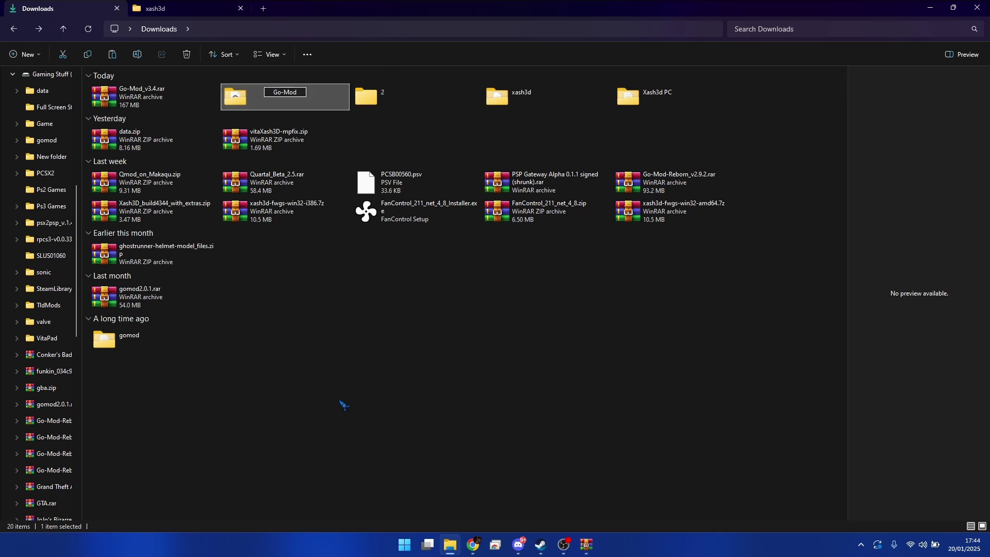
Step: Pick the Go-Mod folder in Downloads and go to its destination, the xash3d folder on USB Drive (E:)
left_click(287, 101)
left_click(165, 9)
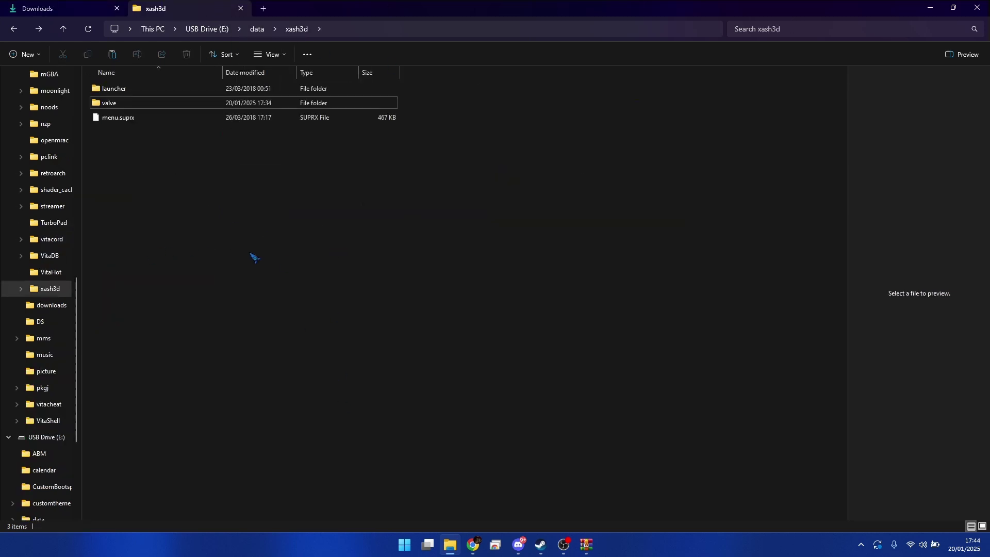
left_click_drag(255, 257, 287, 264)
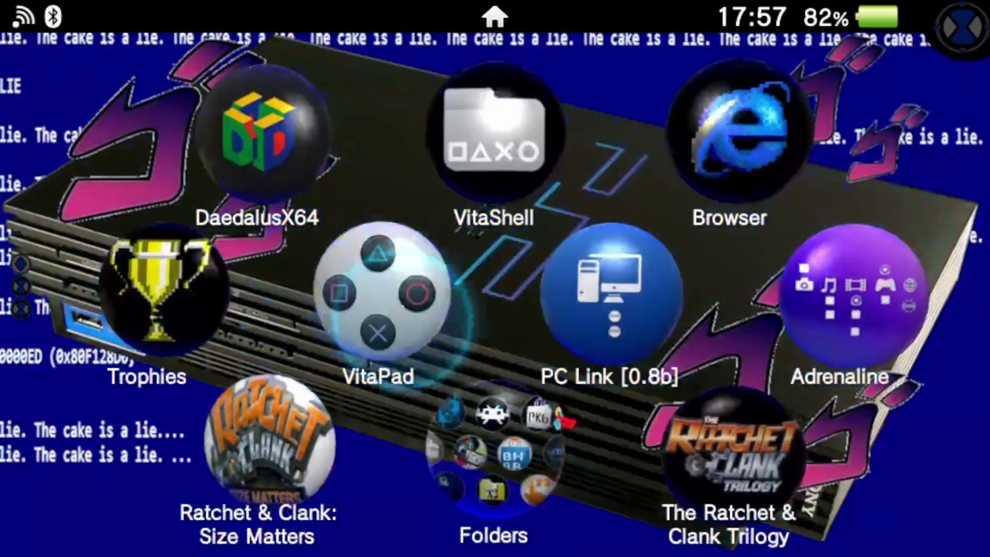
Step: Open VitaShell on the PS Vita and install the vitaXash3D-mpfix.vpk package from ux0:
left_click(496, 132)
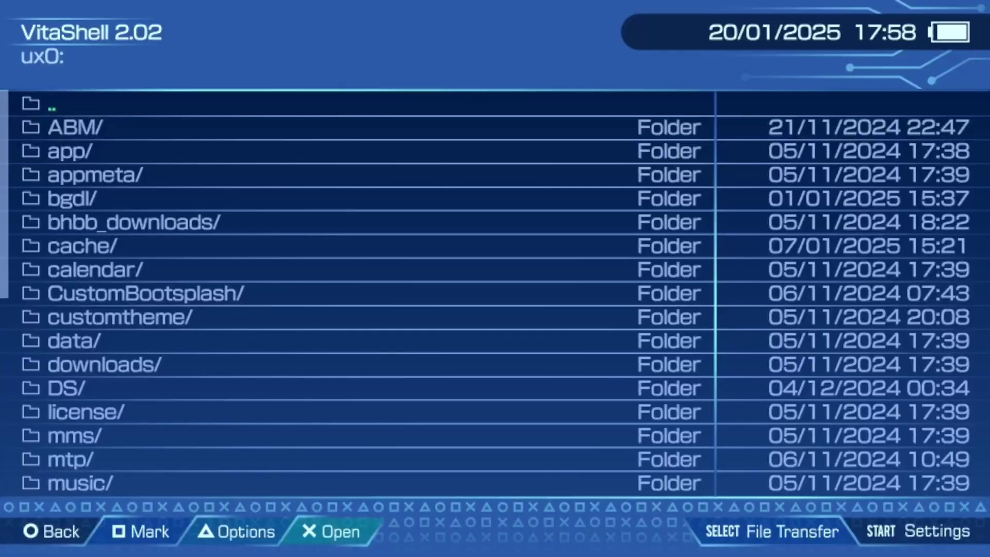
key("Escape")
key("Return")
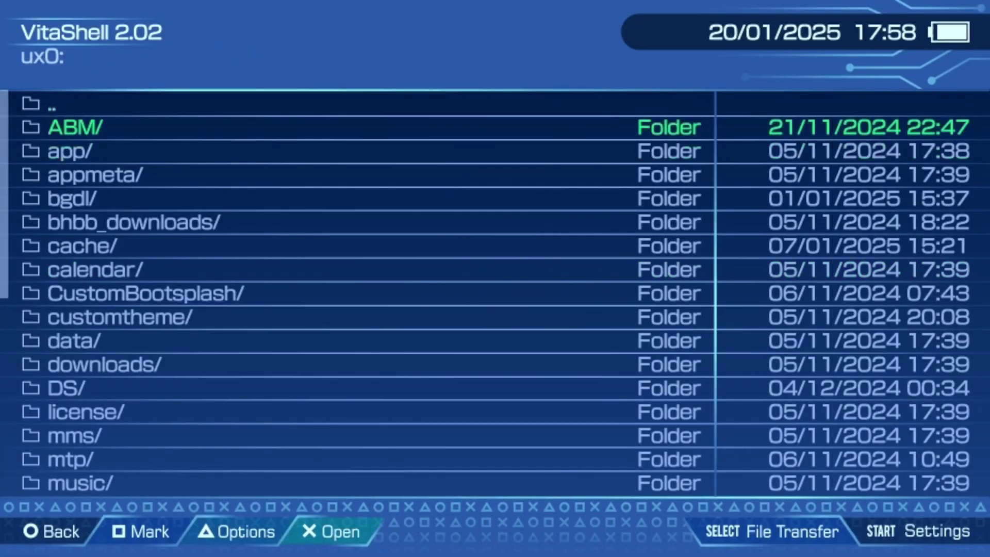
key("Down")
key("Down")
key("Down")
key("Down")
key("Down")
key("Down")
key("Down")
key("Down")
key("Down")
key("Down")
key("Down")
key("Down")
key("Down")
key("Down")
key("Down")
key("Down")
key("Down")
key("Down")
key("Down")
key("Down")
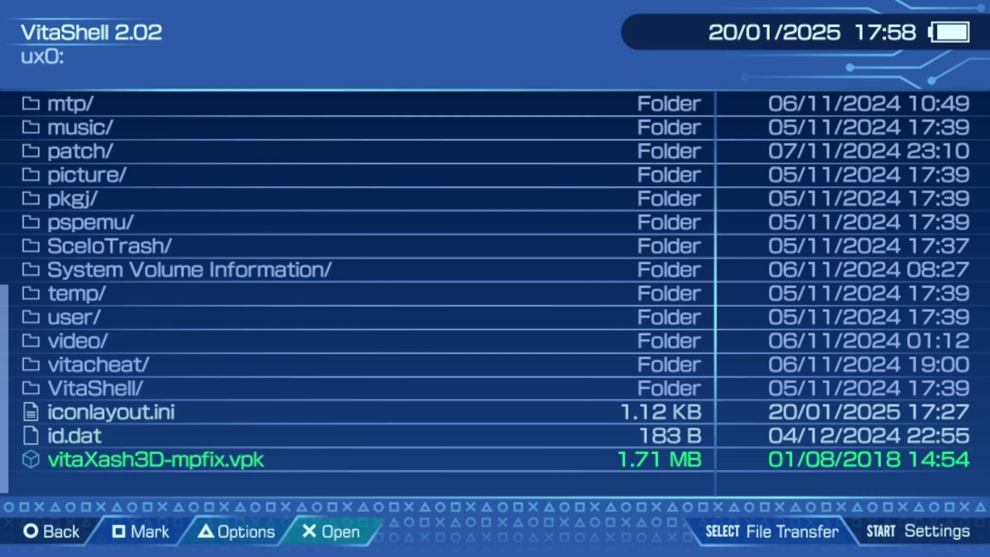
key("Up")
key("Down")
key("Return")
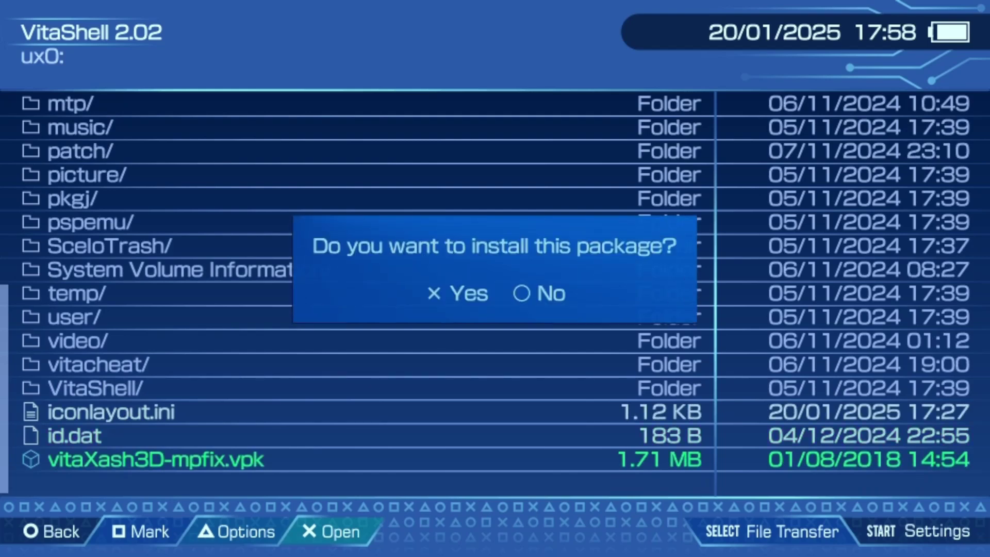
key("Return")
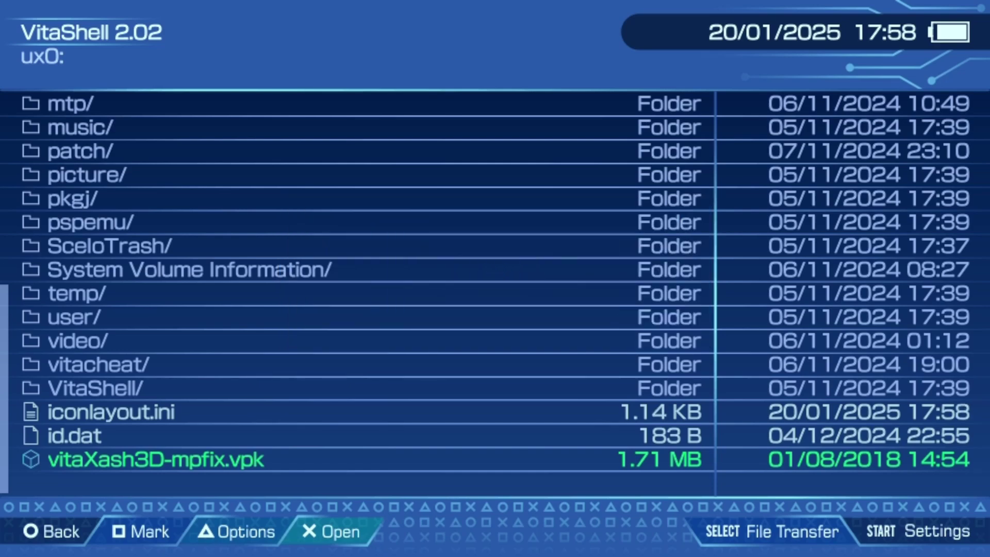
Step: Leave VitaShell and close it to return to the home screen
key("Escape")
key("Home")
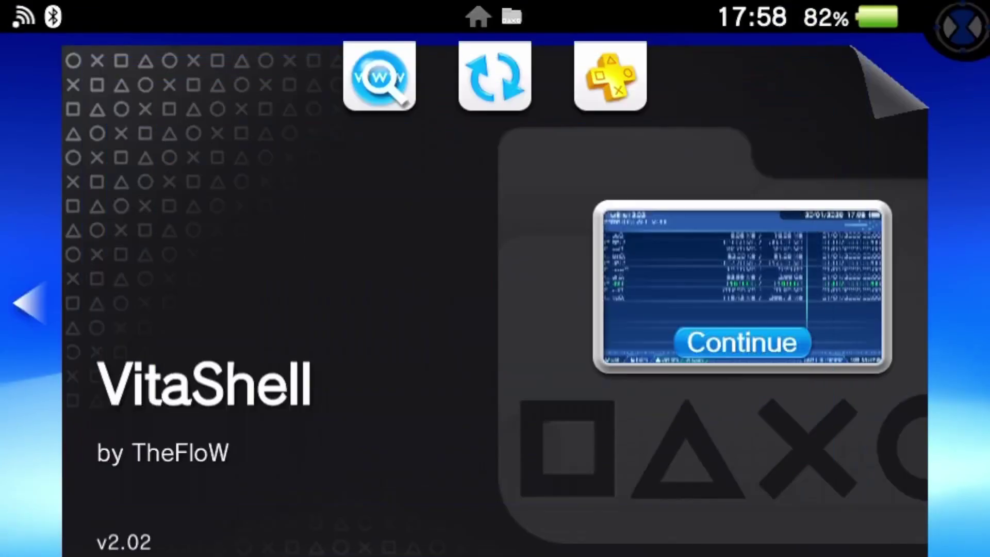
key("Escape")
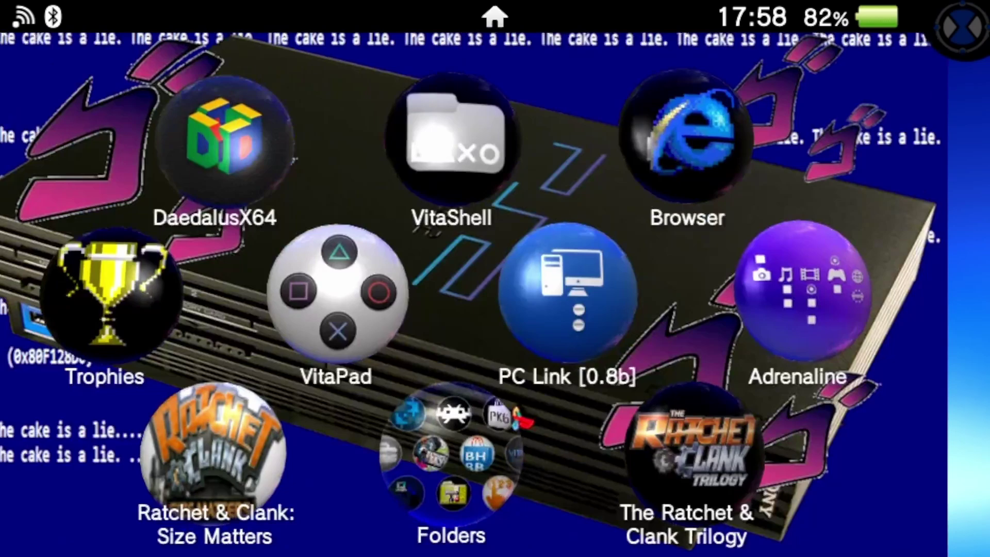
Step: Move the vitaXash3D bubble to the home screen page with VitaHOT, mGBA and DooM
key("Return")
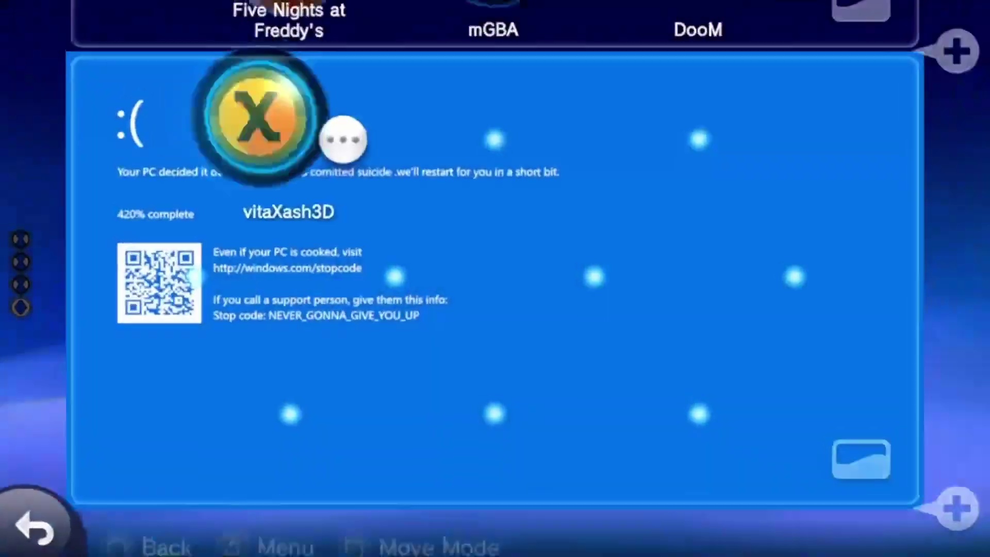
key("Return")
key("Right")
key("Up")
key("Right")
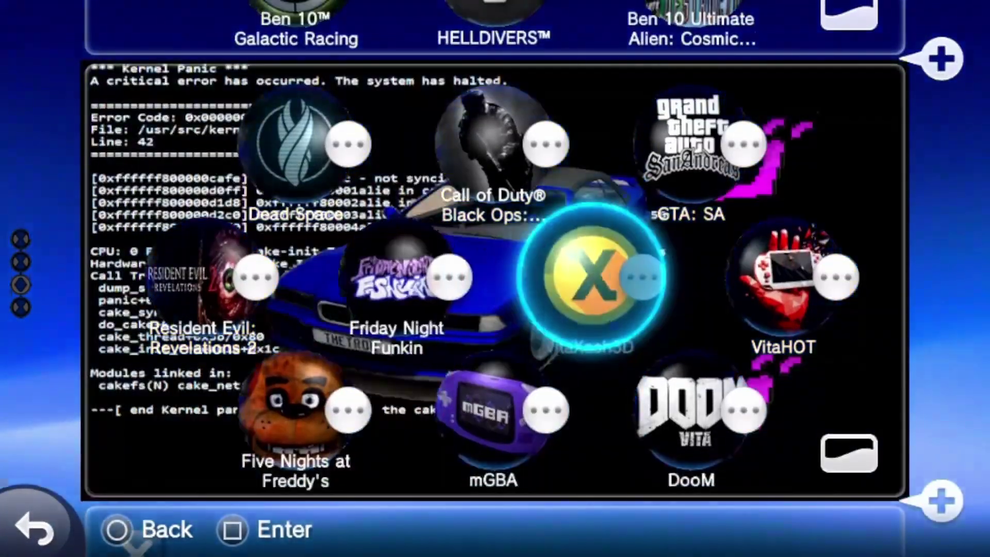
key("Return")
key("Escape")
Step: Launch vitaXash3D and choose Half-Life in the valve directory as the game to run
key("Left")
left_click(632, 294)
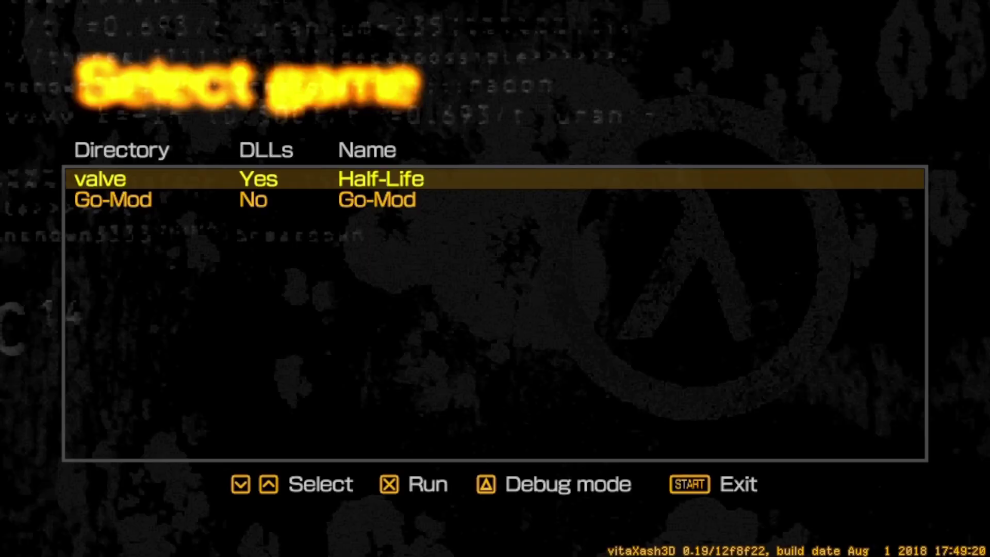
key("Down")
key("Up")
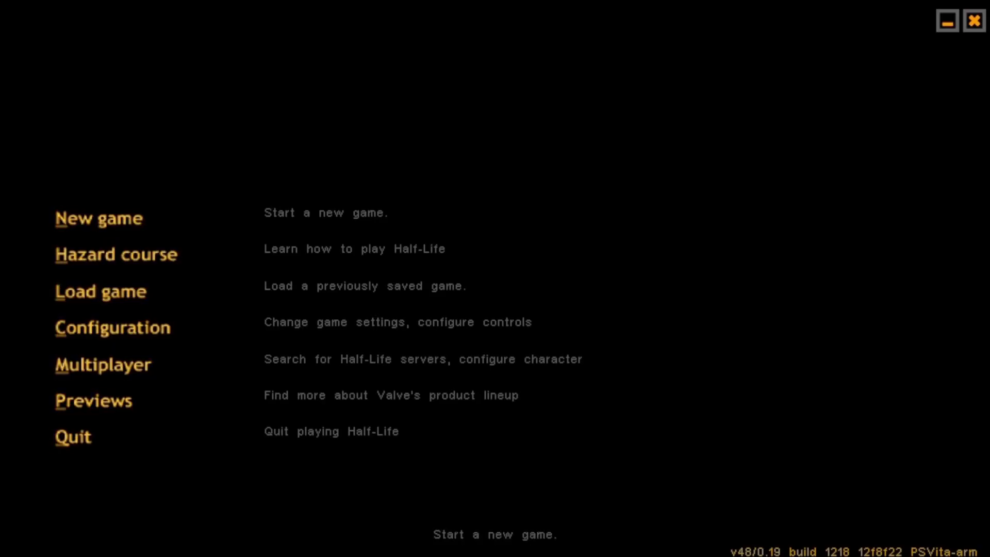
Step: Start a new Half-Life game on the Difficult skill setting
key("Down")
key("Down")
key("Up")
key("Up")
key("Up")
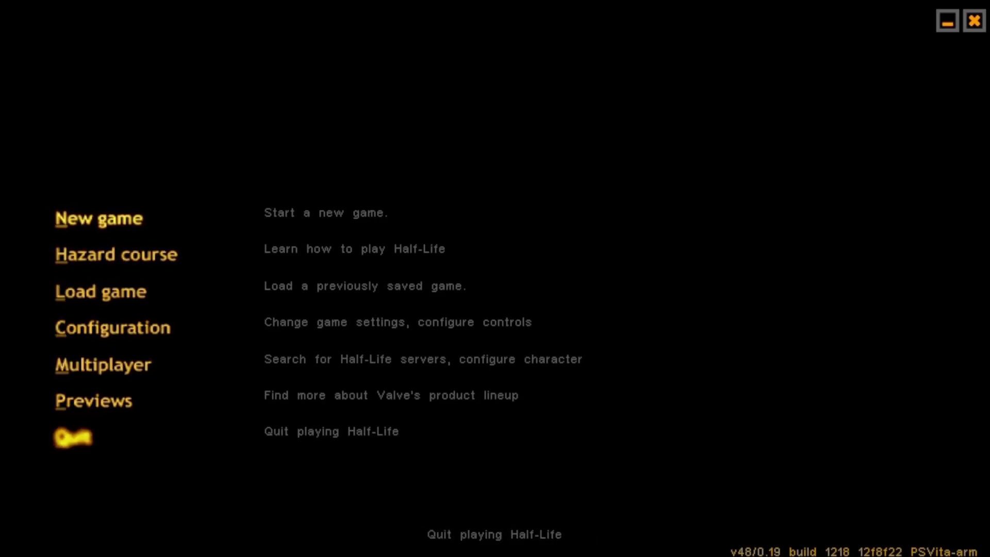
key("Down")
key("Return")
key("Down")
key("Down")
key("Down")
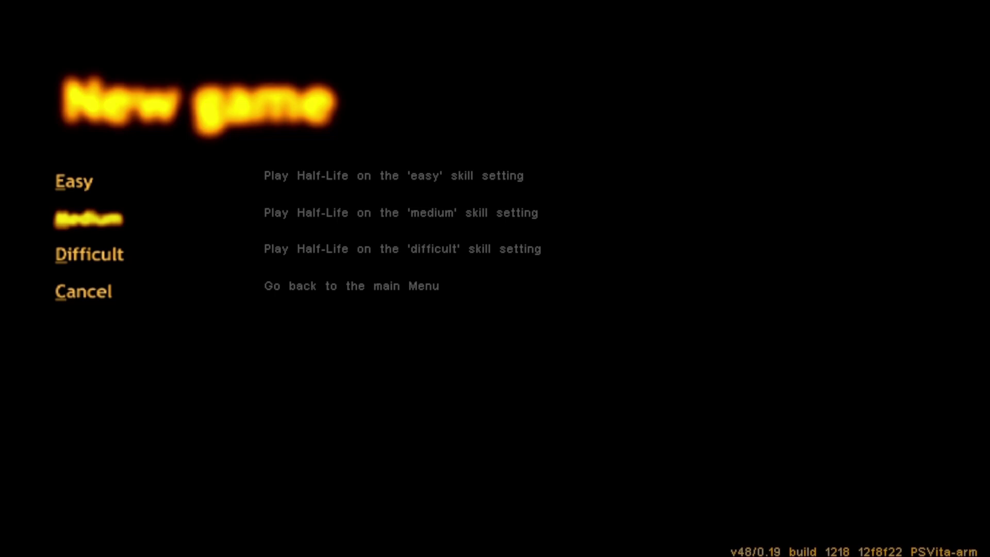
key("Up")
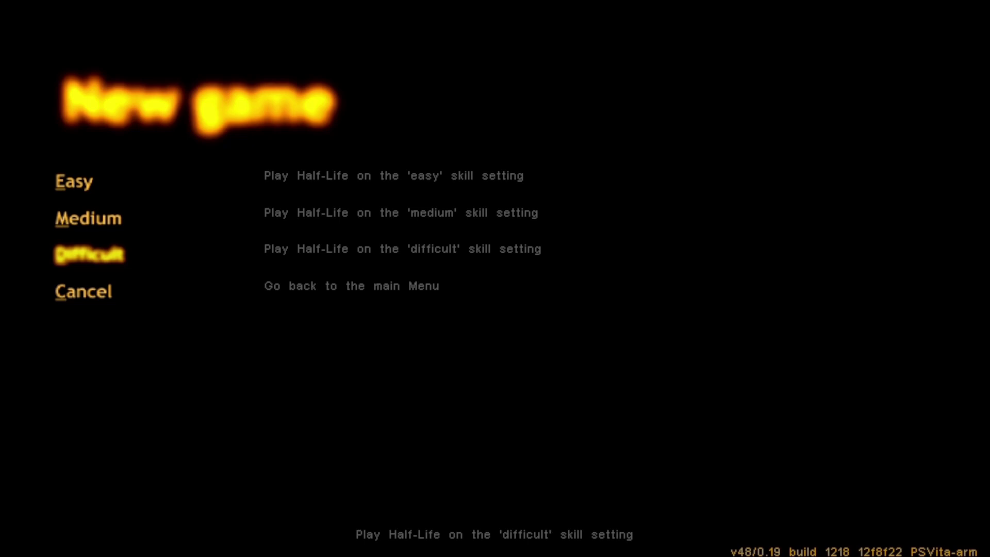
key("Return")
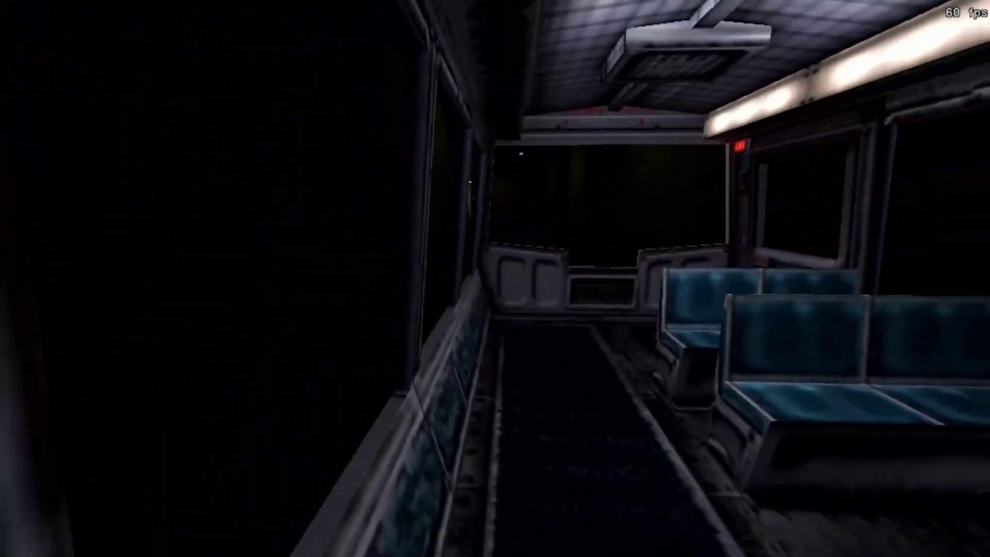
key("Escape")
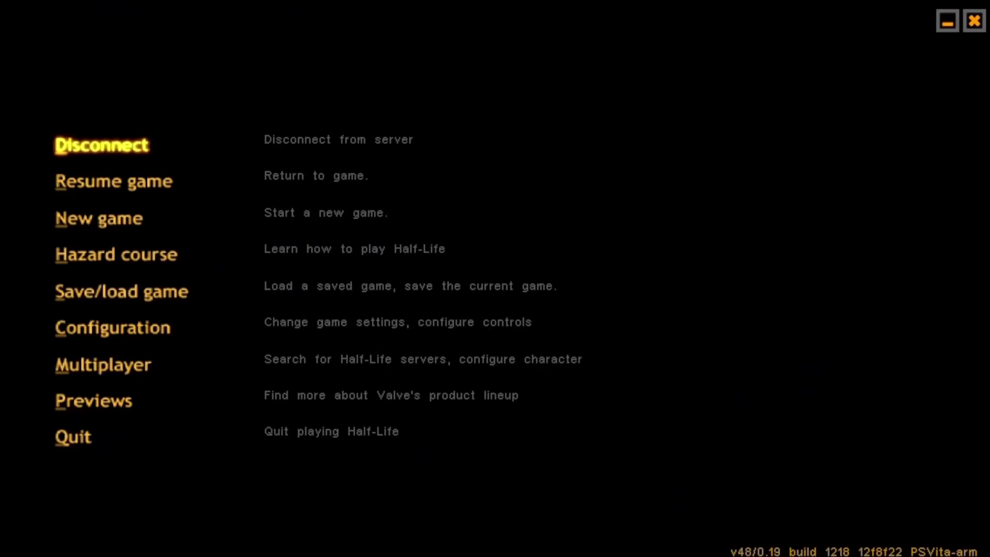
key("Escape")
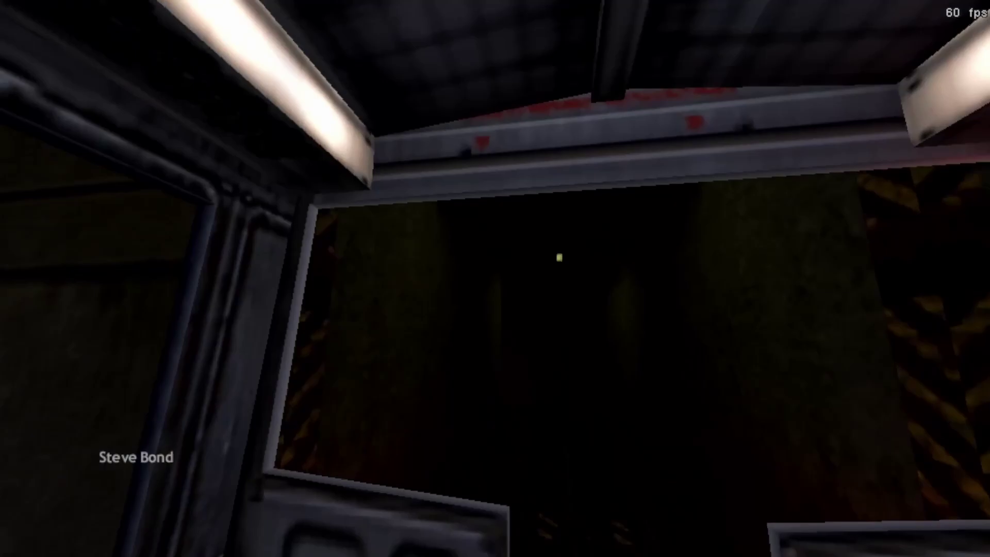
Step: Pause the game and open the Controls page of the Configuration settings
key("Escape")
key("Down")
key("Down")
key("Up")
key("Down")
key("Down")
key("Down")
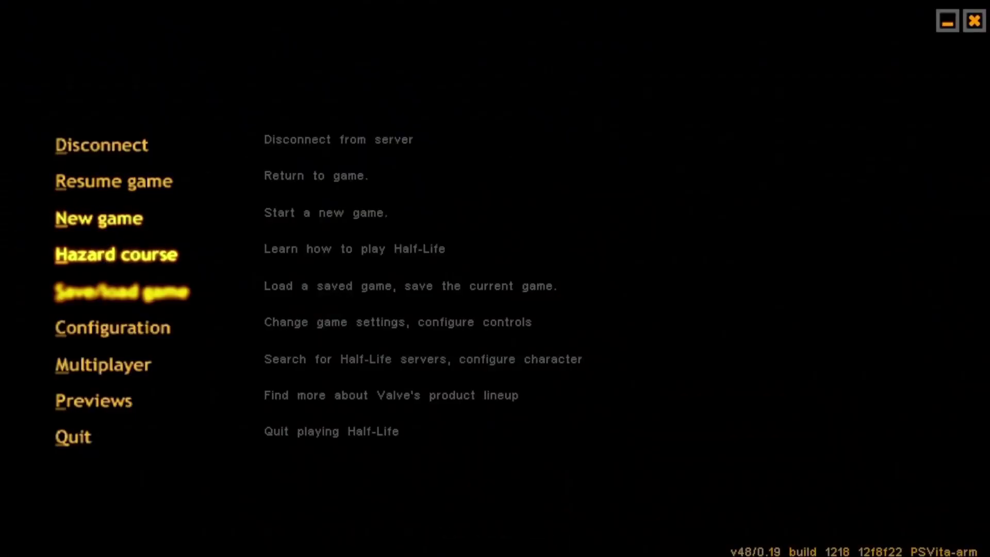
key("Down")
key("Return")
key("Down")
Step: Bind the Valve_Jump action to ENTER in the controls list
key("Down")
key("Return")
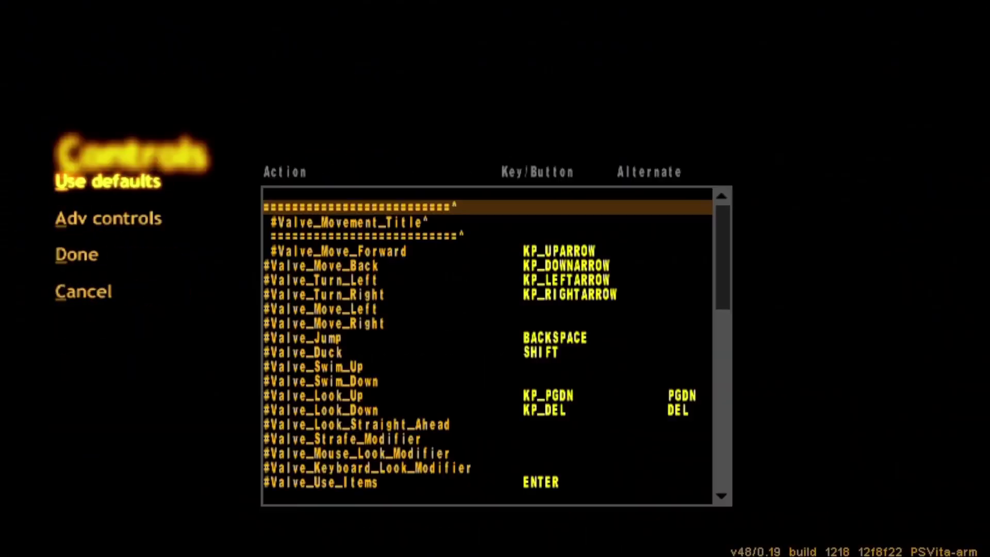
key("Down")
key("Down")
key("Down")
key("Down")
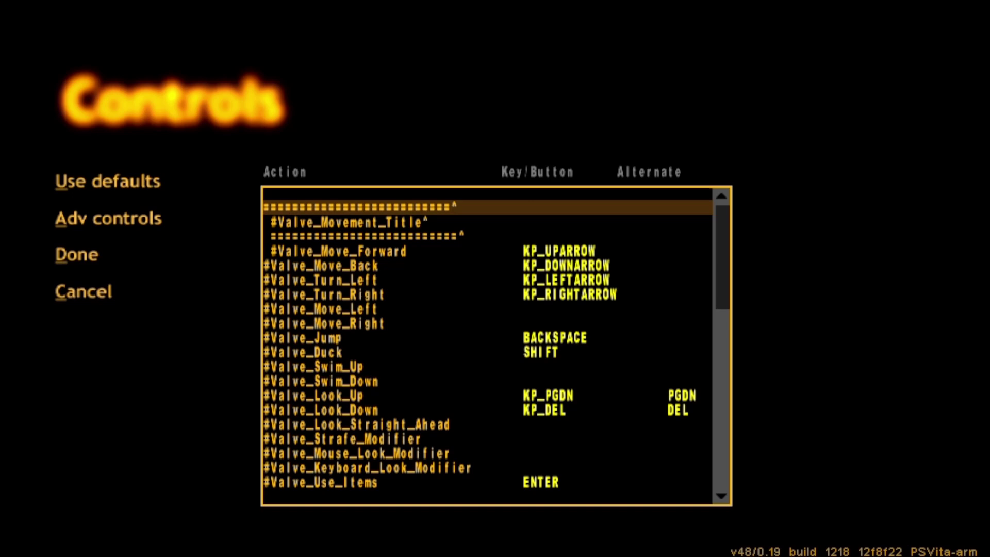
key("Down")
key("Down")
key("Down")
key("Down")
key("Down")
key("Down")
key("Down")
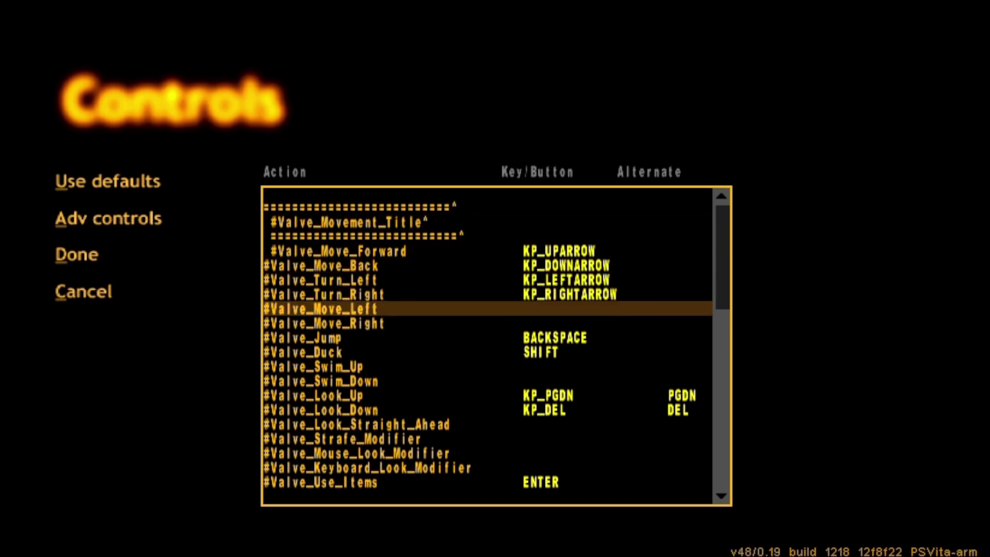
key("Down")
key("Down")
key("Return")
key("Return")
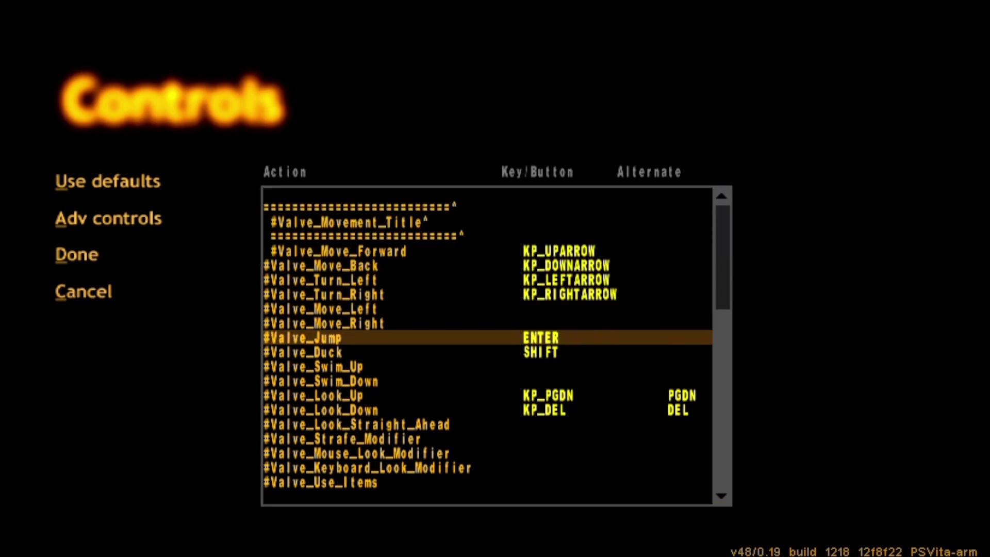
Step: Try to assign a new button to the Valve_Duck action
key("Down")
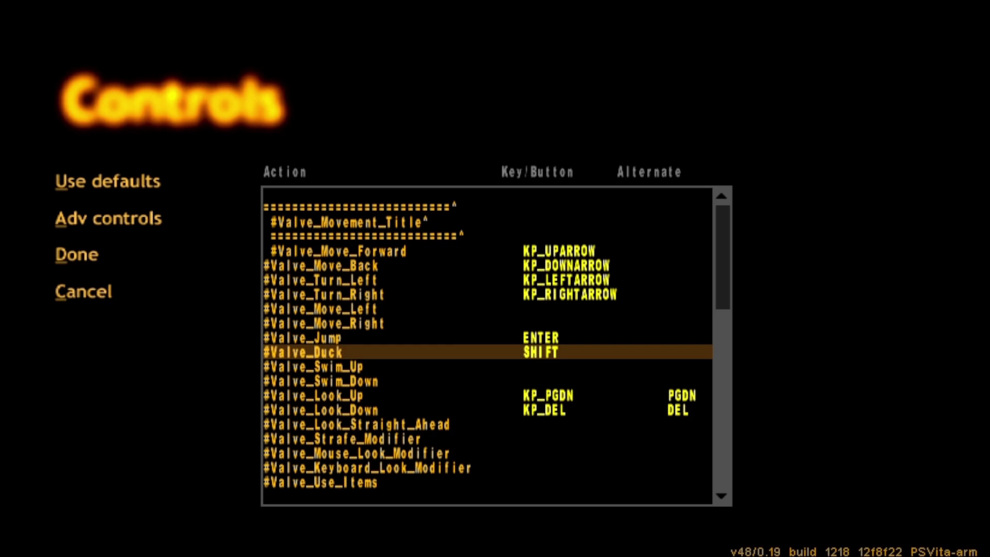
key("Return")
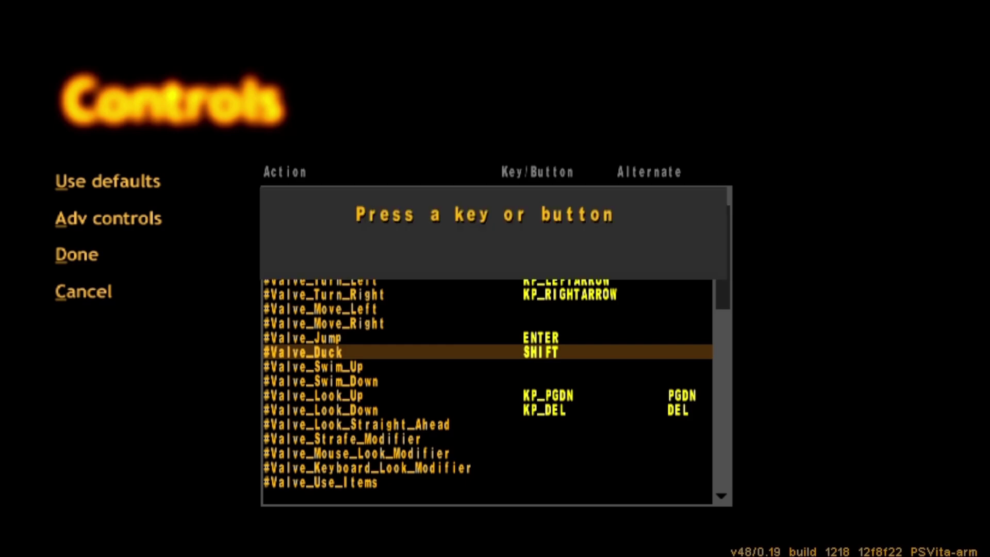
key("Return")
Step: Bind Valve_Jump to ENTER again and Valve_Duck to DOWNARROW
key("Return")
key("Return")
key("Up")
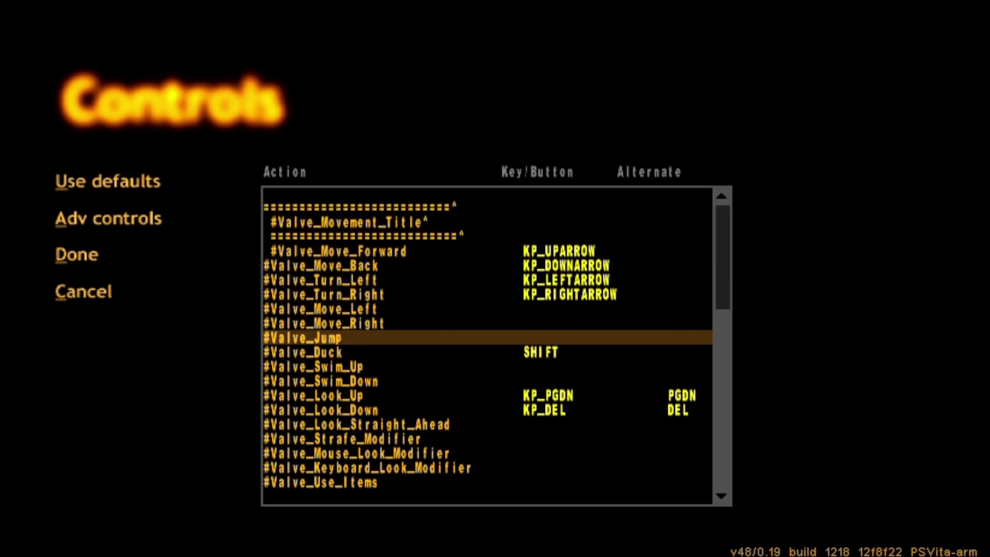
key("Return")
key("Return")
key("Down")
key("Return")
key("Down")
key("Return")
key("Down")
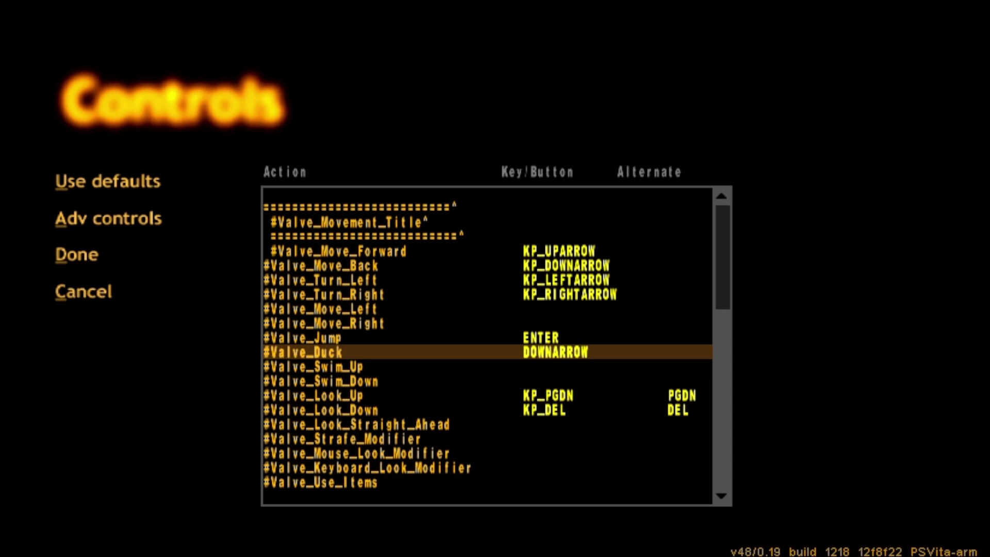
Step: Bind the Valve_Use_Items action to BACKSPACE, replacing the trial SPACE and ENTER assignments
key("Down")
key("Down")
key("Down")
key("Down")
key("Down")
key("Down")
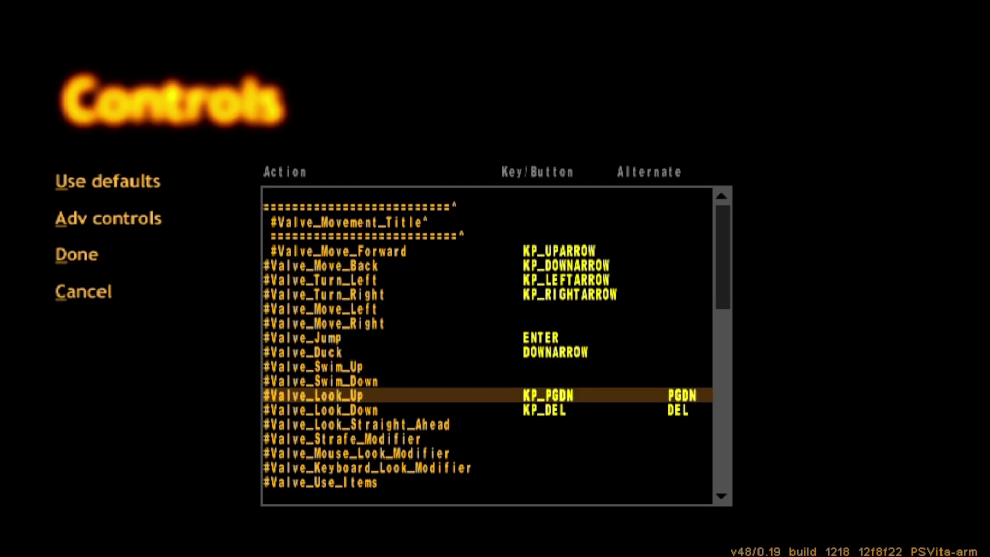
key("Down")
key("Down")
key("Down")
key("Down")
key("Down")
key("Down")
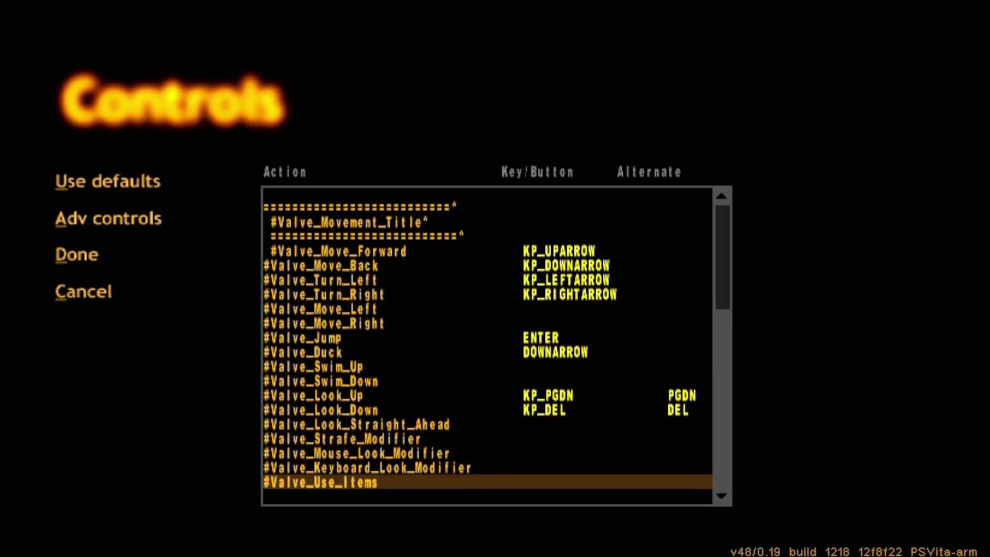
key("Up")
key("Up")
key("Up")
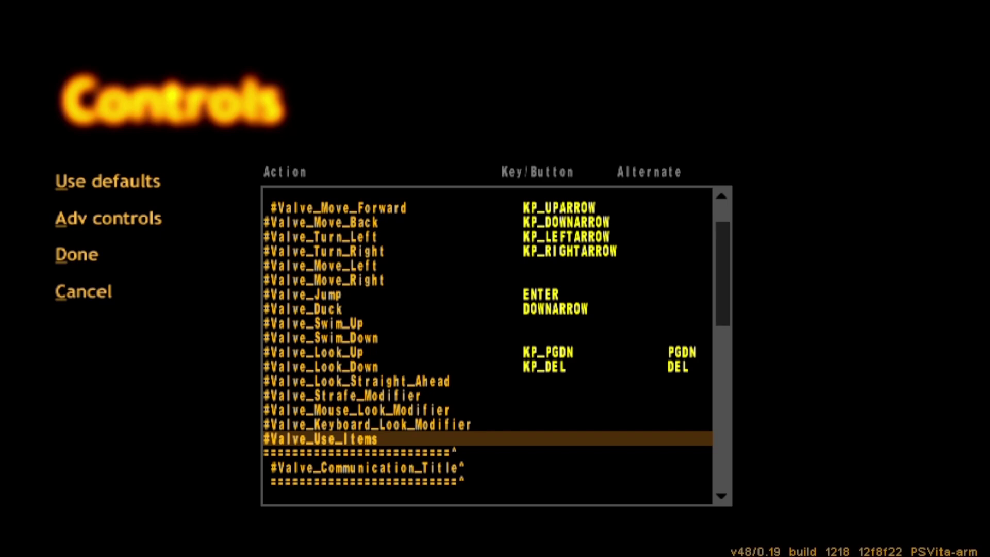
key("Return")
key("space")
key("Return")
key("Return")
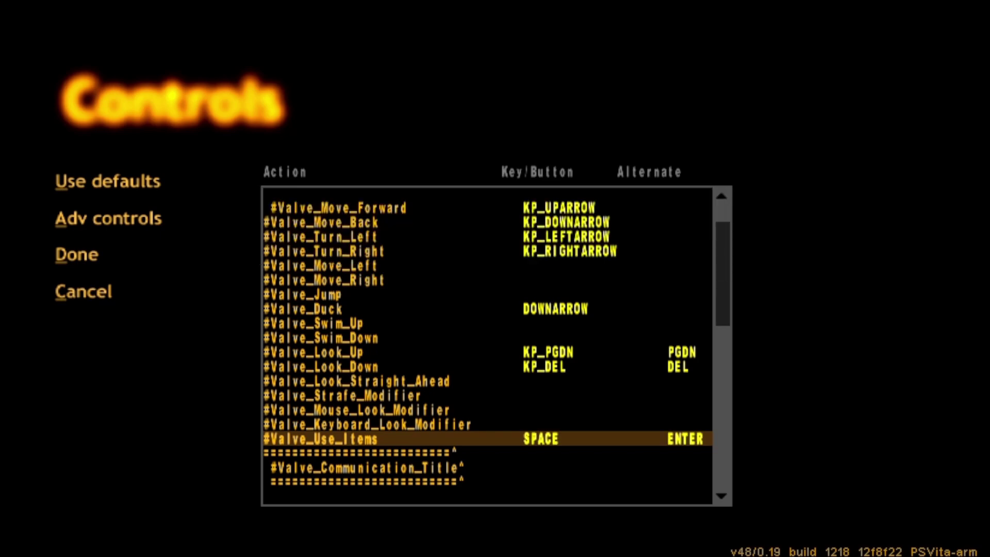
key("Return")
key("BackSpace")
Step: Reassign ENTER to the Valve_Jump action and move on to Valve_Swim_Up
key("Up")
key("Up")
key("Up")
key("Up")
key("Up")
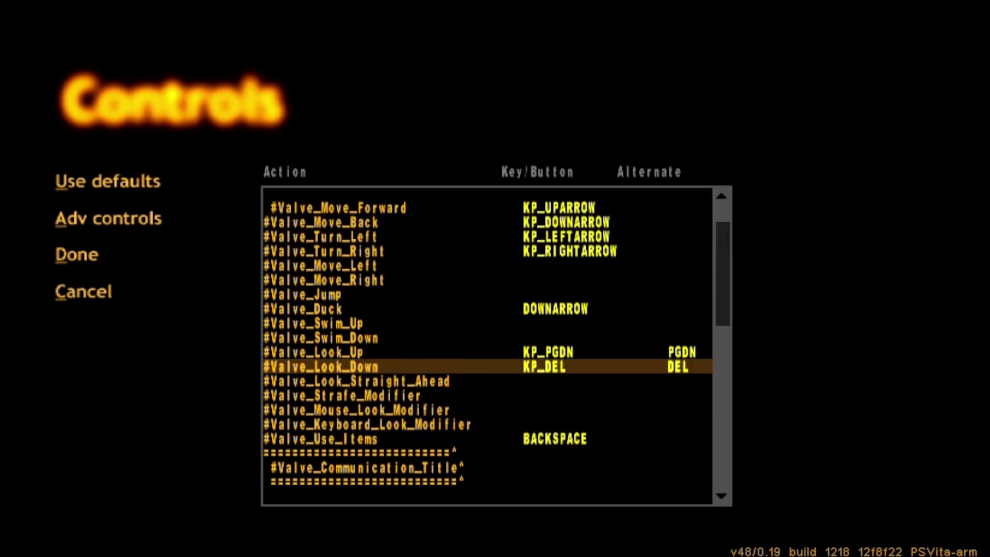
key("Up")
key("Up")
key("Up")
key("Up")
key("Up")
key("Return")
key("Return")
key("Down")
key("Down")
key("Down")
key("Down")
key("Down")
key("Down")
key("Down")
key("Down")
key("Down")
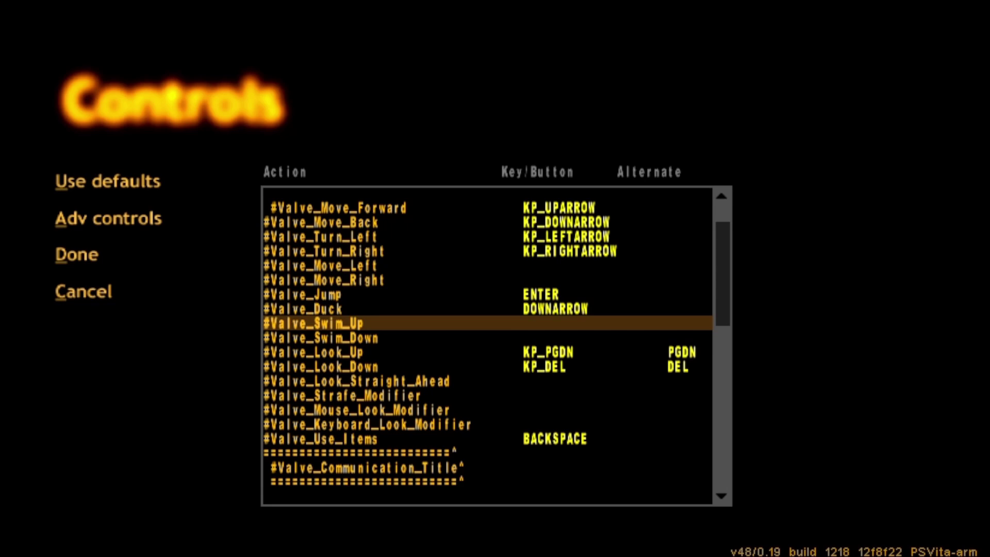
Step: Bind the Valve_Reload_Weapon action in the combat section to SPACE
key("Down")
key("Down")
key("Down")
key("Down")
key("Down")
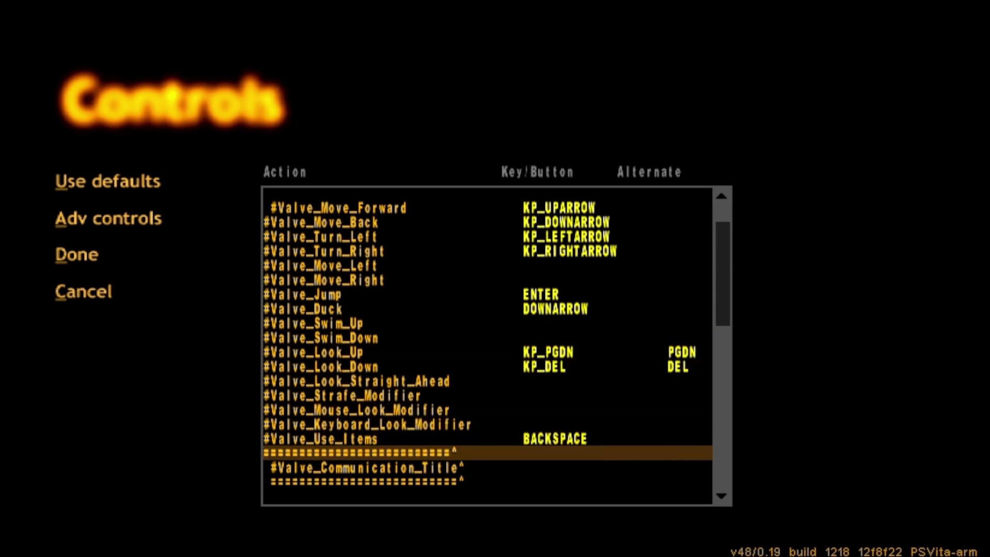
key("Down")
key("Down")
key("Down")
key("Down")
key("Down")
key("Down")
key("Down")
key("Down")
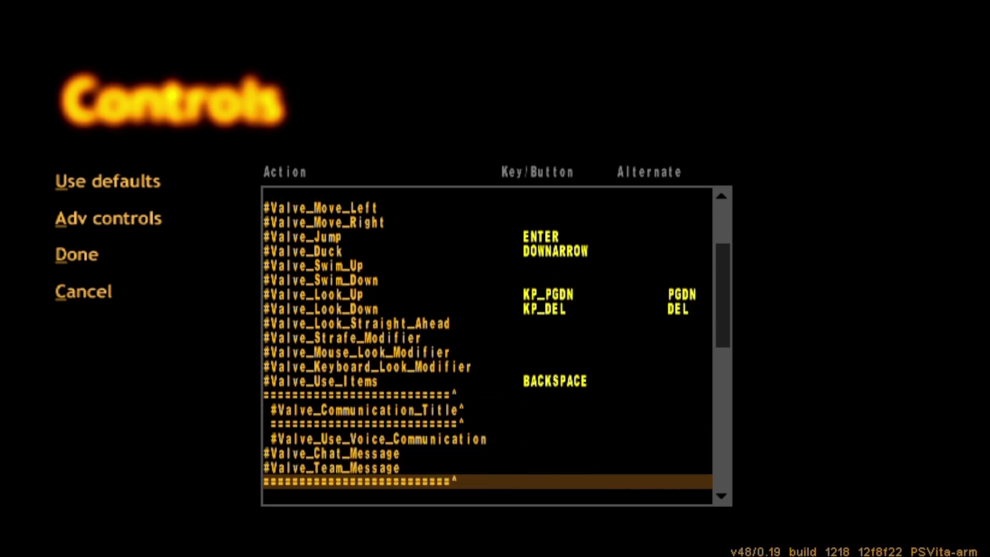
key("Down")
key("Down")
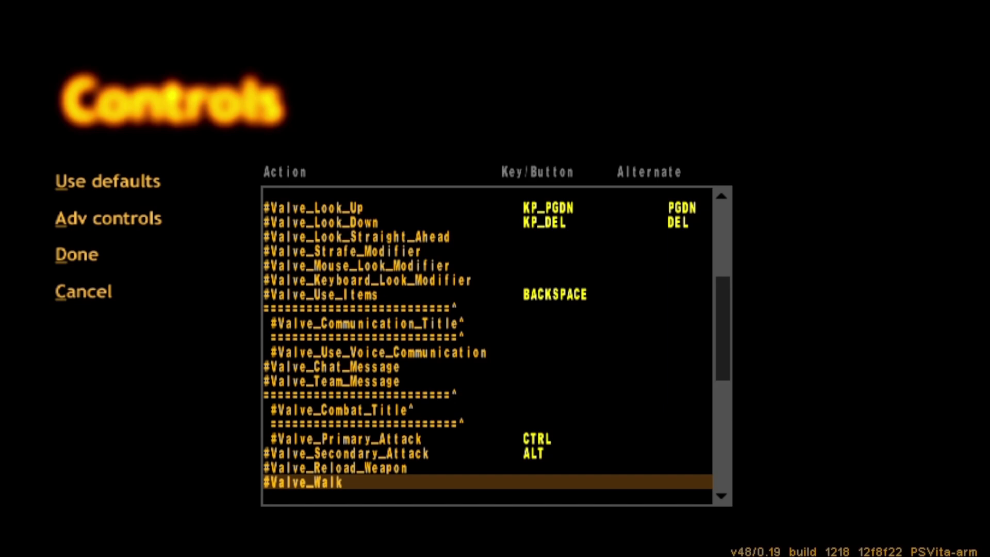
key("Up")
key("Up")
key("Return")
key("space")
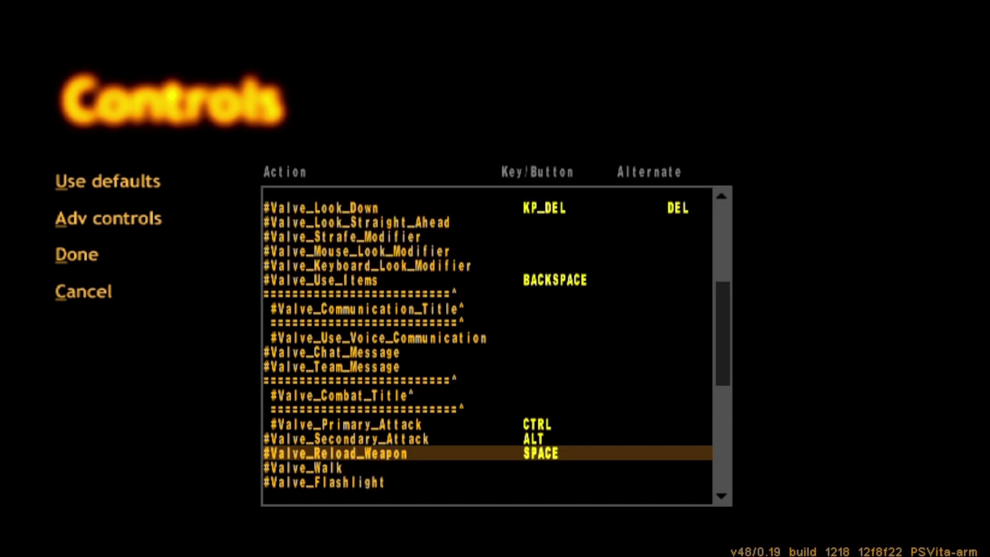
Step: Review the remaining combat, weapon and miscellaneous button bindings down to Valve_Quit_Game
key("Down")
key("Down")
key("Down")
key("Up")
key("Up")
key("Up")
key("Up")
key("Up")
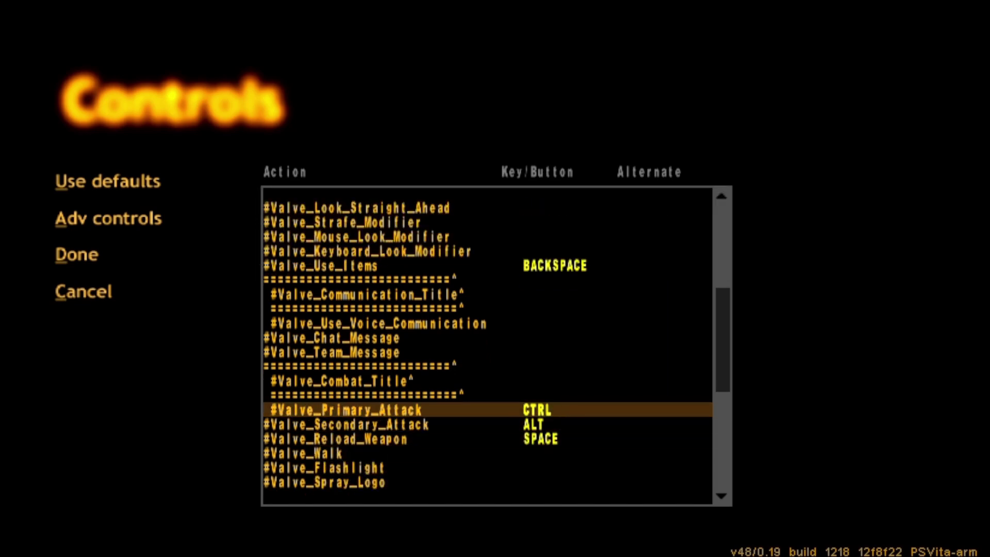
key("Down")
key("Down")
key("Down")
key("Down")
key("Down")
key("Down")
key("Down")
key("Down")
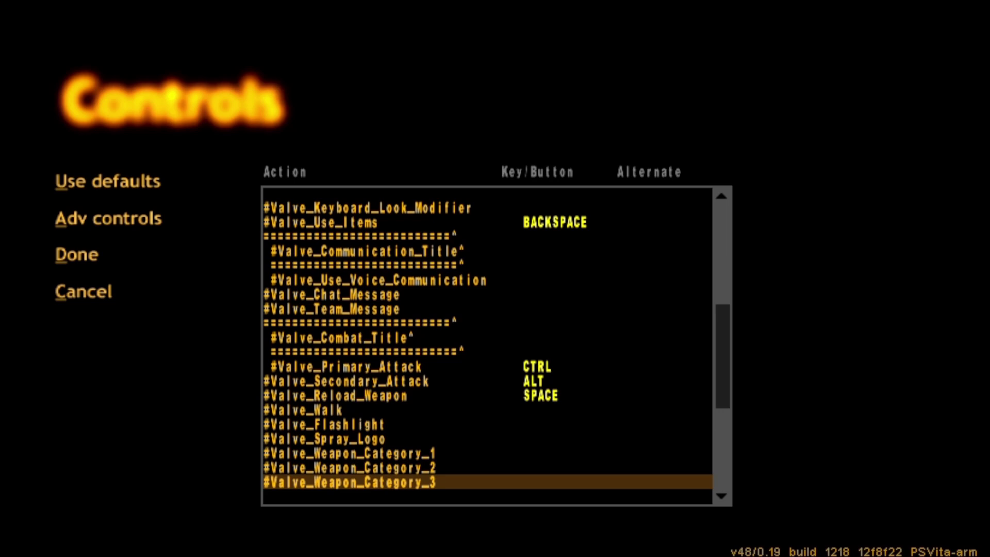
key("Down")
key("Down")
key("Down")
key("Down")
key("Down")
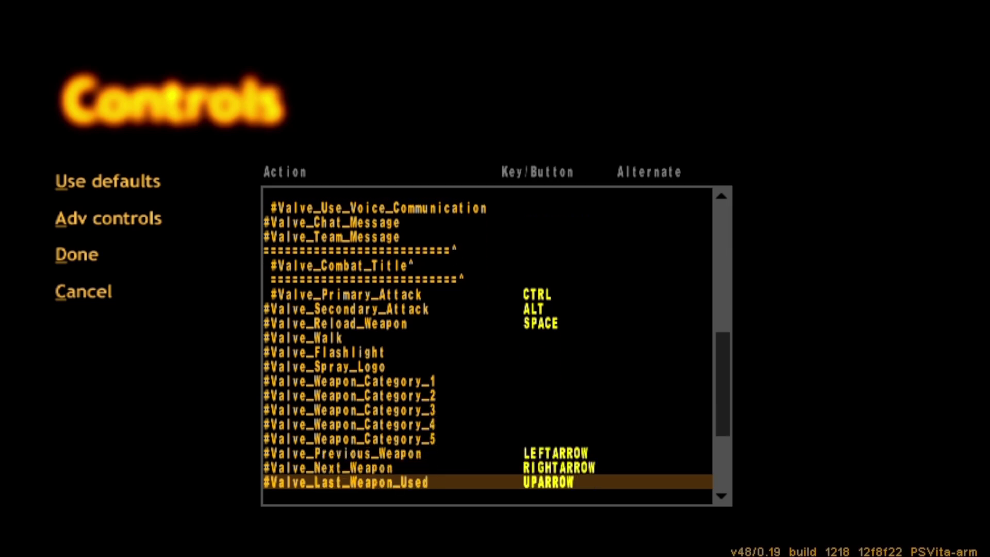
key("Down")
key("Up")
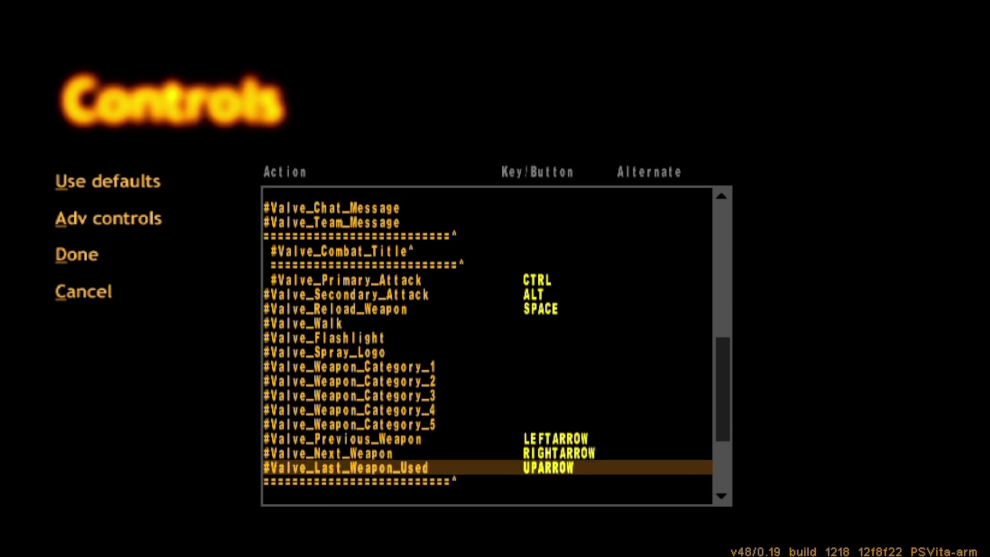
key("Down")
key("Down")
key("Down")
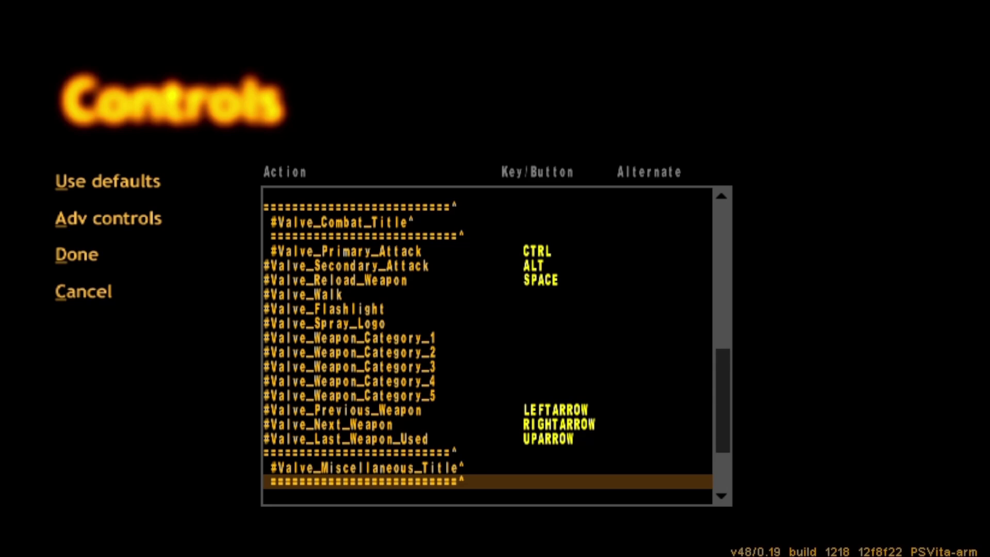
key("Down")
Step: Leave the Controls and Configuration screens and return to the main menu
key("Down")
key("Down")
key("Down")
key("Down")
key("Down")
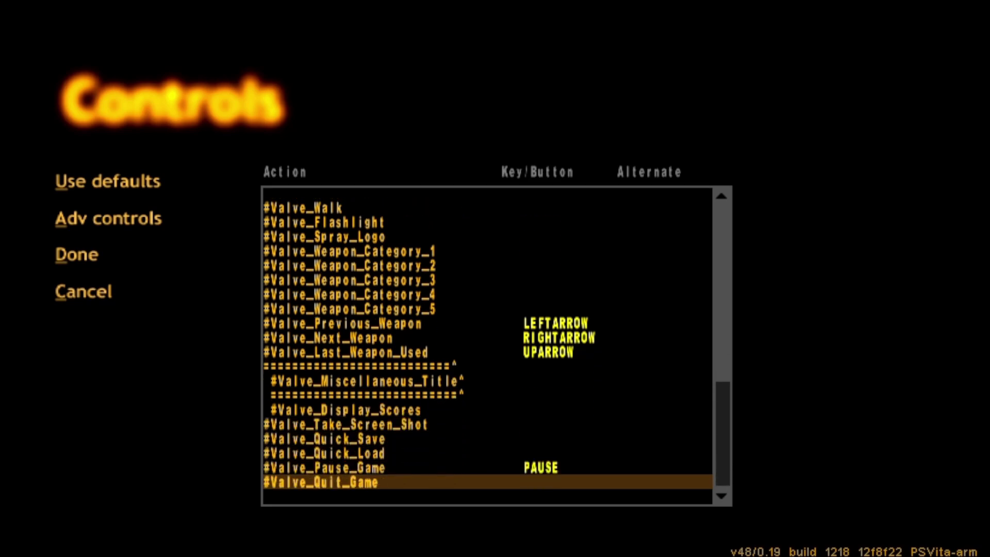
key("Escape")
key("Down")
key("Down")
key("Down")
key("Down")
key("Down")
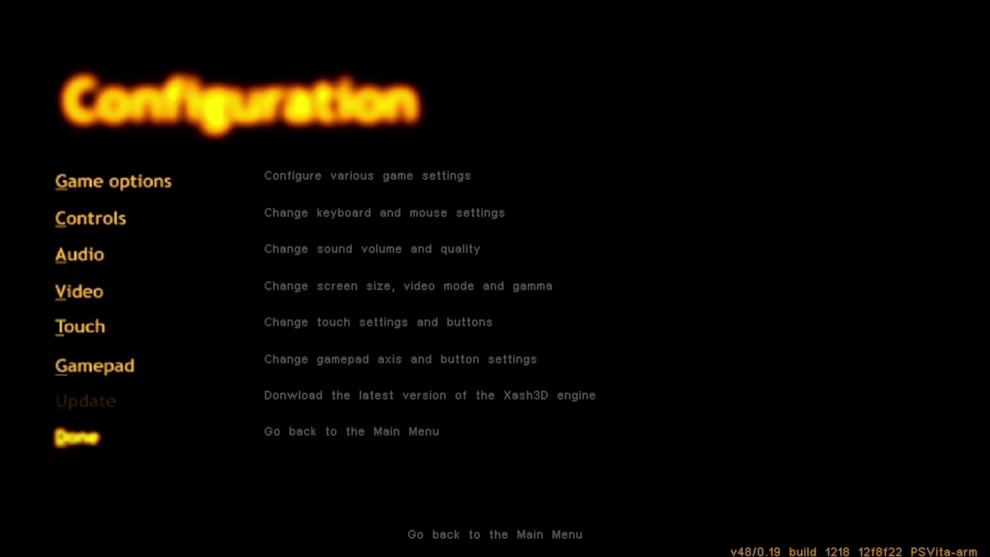
key("Return")
key("Up")
key("Up")
key("Up")
key("Up")
key("Up")
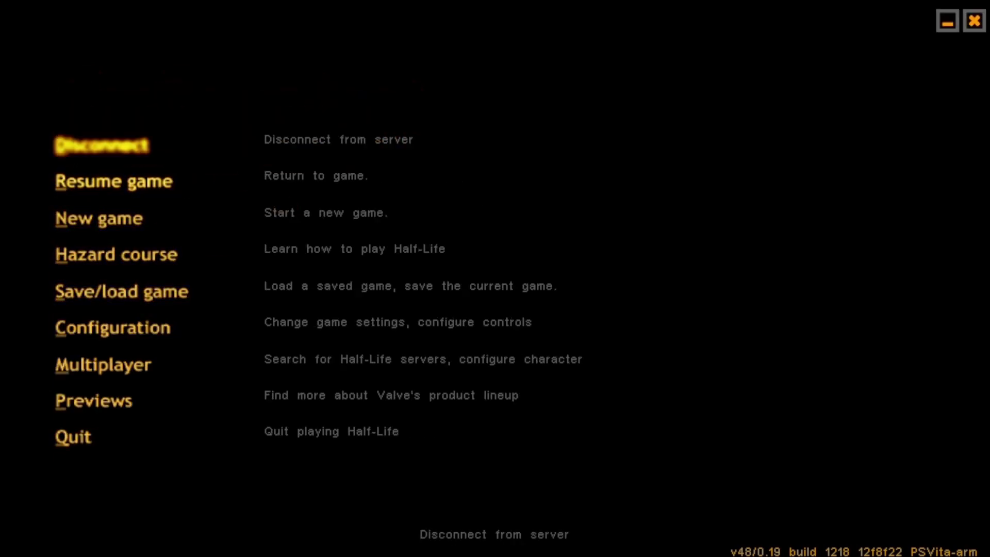
key("Return")
key("Right")
key("Right")
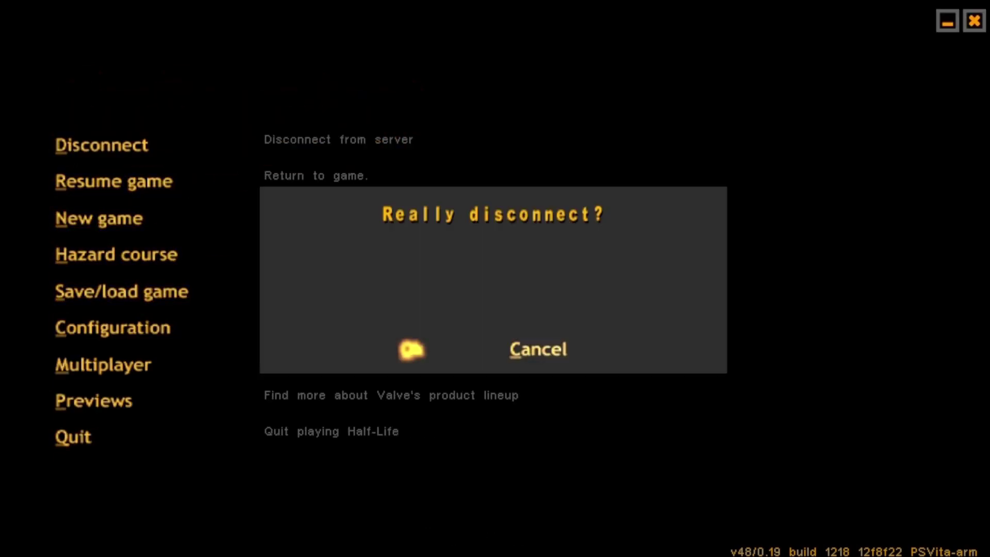
key("Return")
Step: Resume the running Half-Life game and move around inside the tram
key("Down")
key("Down")
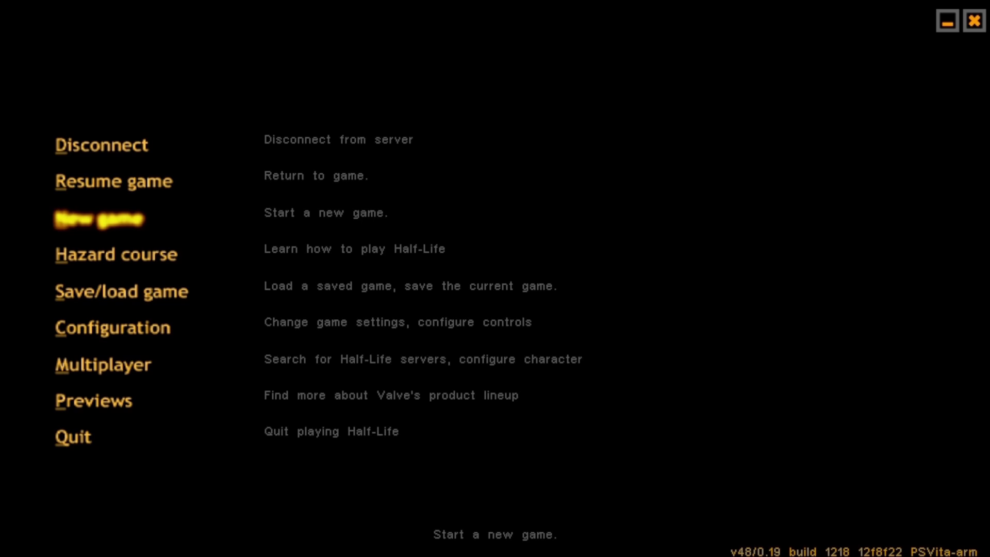
key("Up")
key("Return")
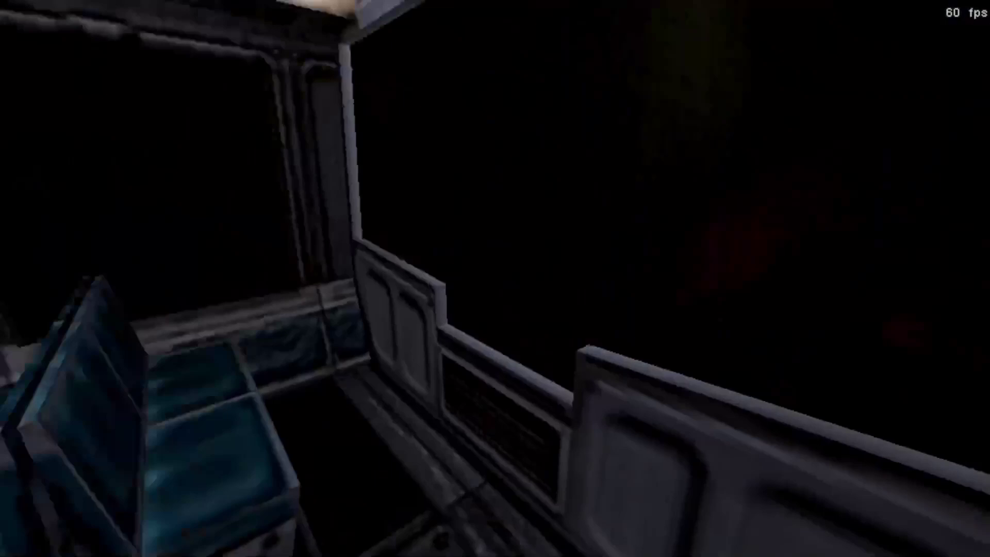
key("w")
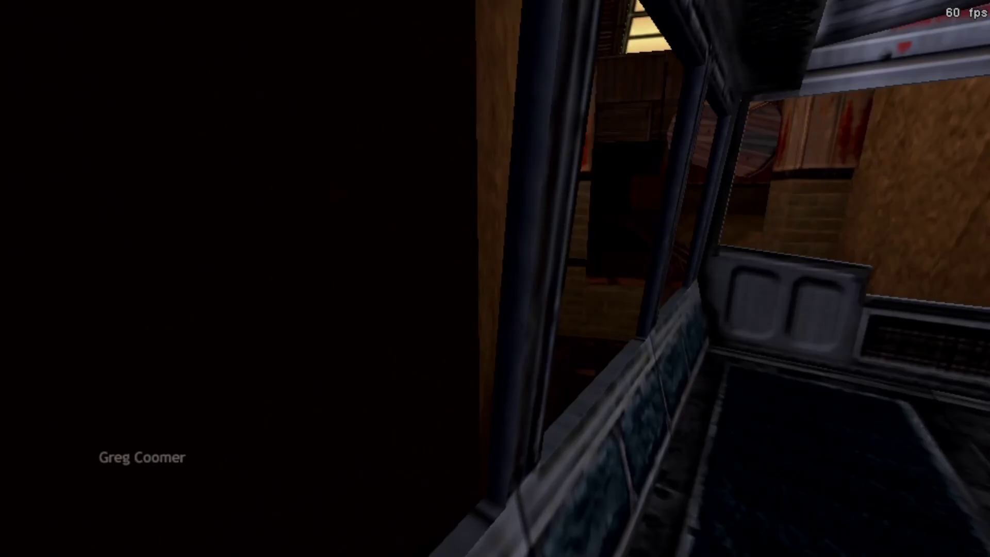
Step: Pause the game and quit Half-Life without saving the current game
key("Escape")
key("Down")
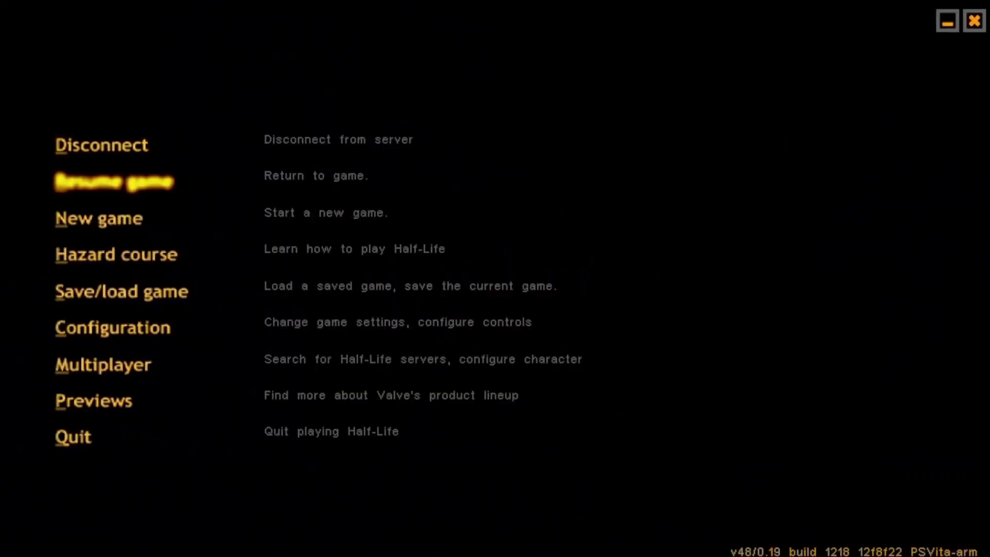
key("Down")
key("Up")
key("Up")
key("Up")
key("Return")
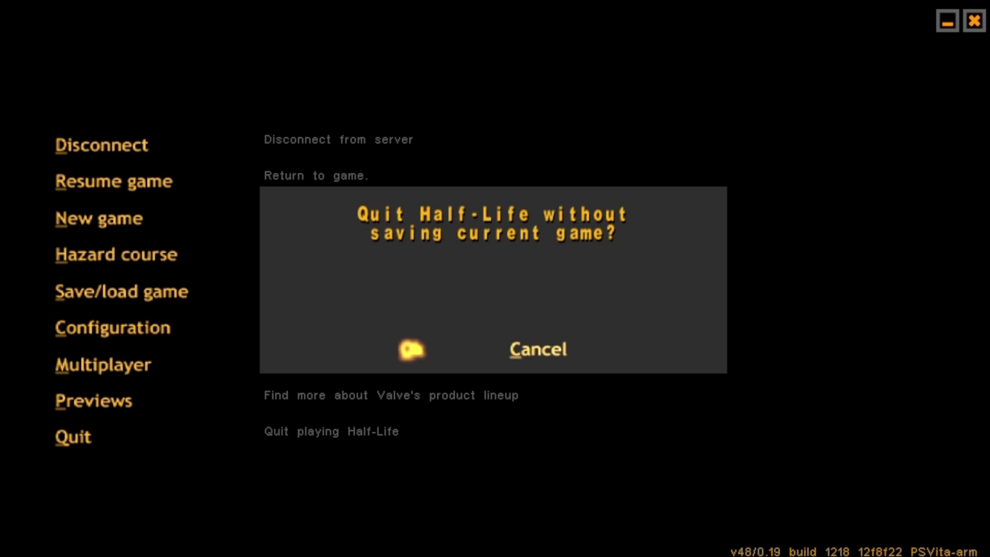
key("Return")
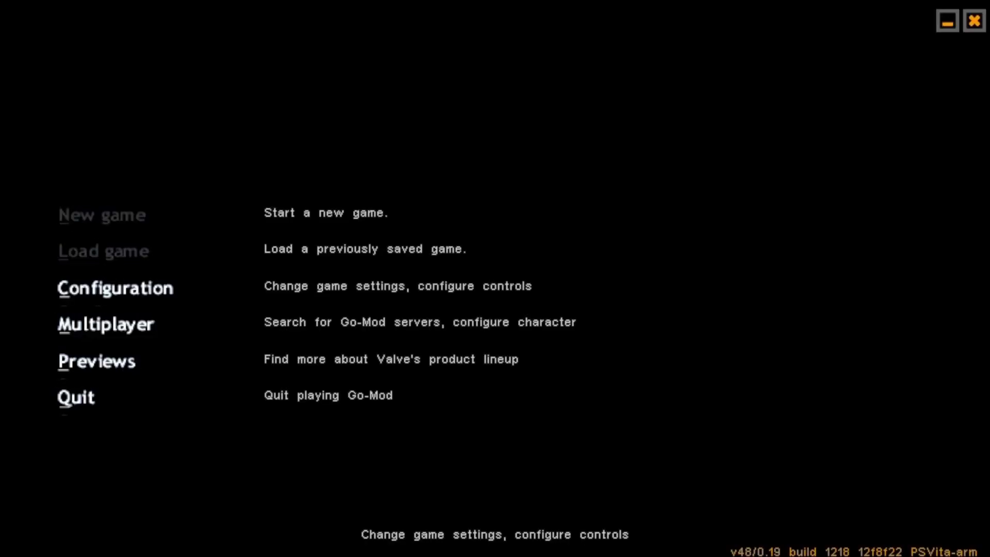
key("Up")
key("Up")
key("Up")
key("Up")
key("Up")
key("Down")
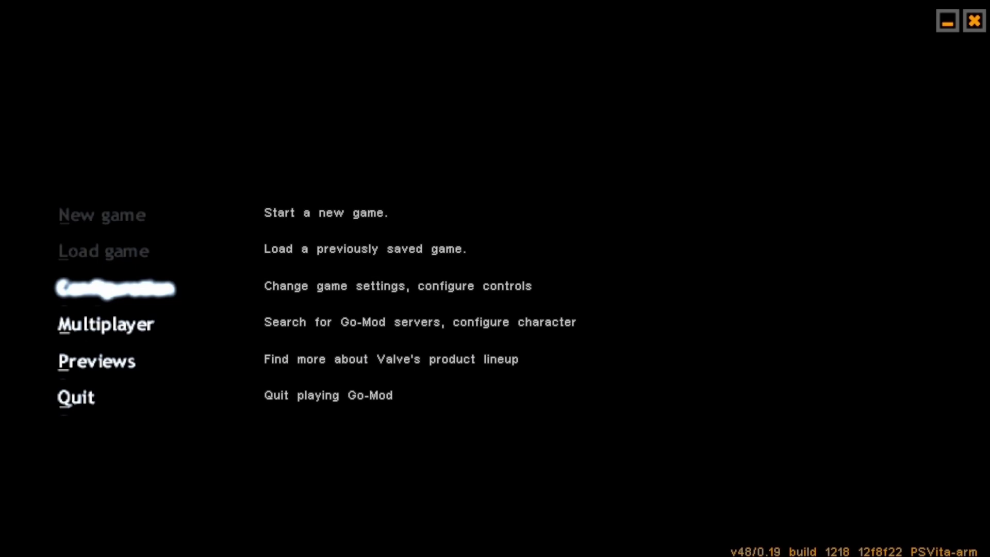
key("Up")
key("Up")
key("Up")
key("Up")
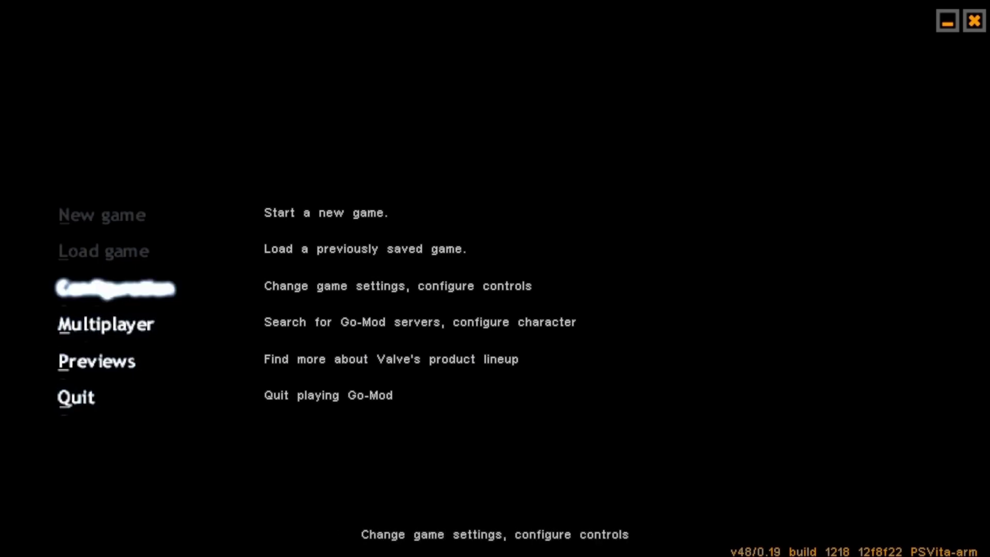
key("Down")
key("Down")
key("Up")
key("Up")
key("Down")
key("Up")
Step: Open Go-Mod's Multiplayer section and answer the client movement prediction prompt
key("Down")
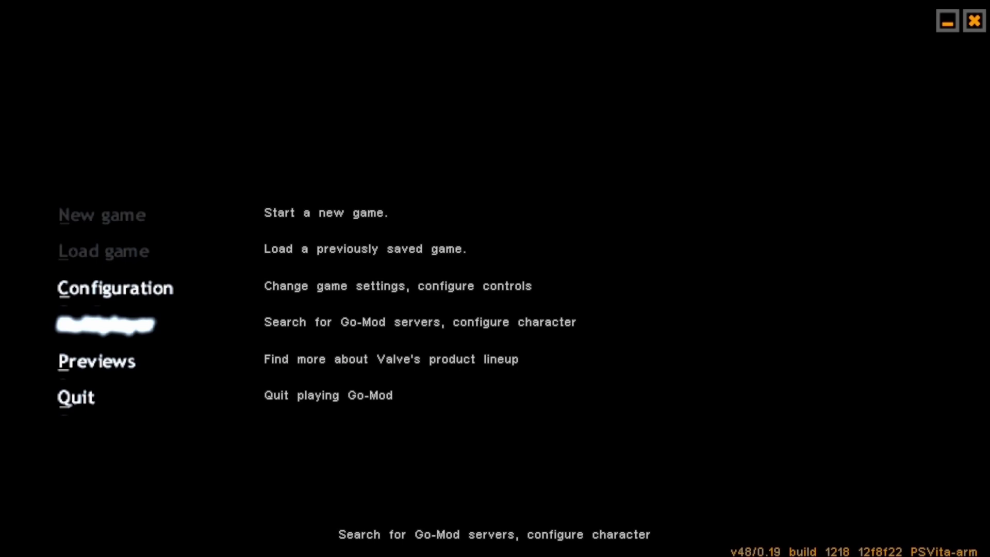
key("Return")
key("Right")
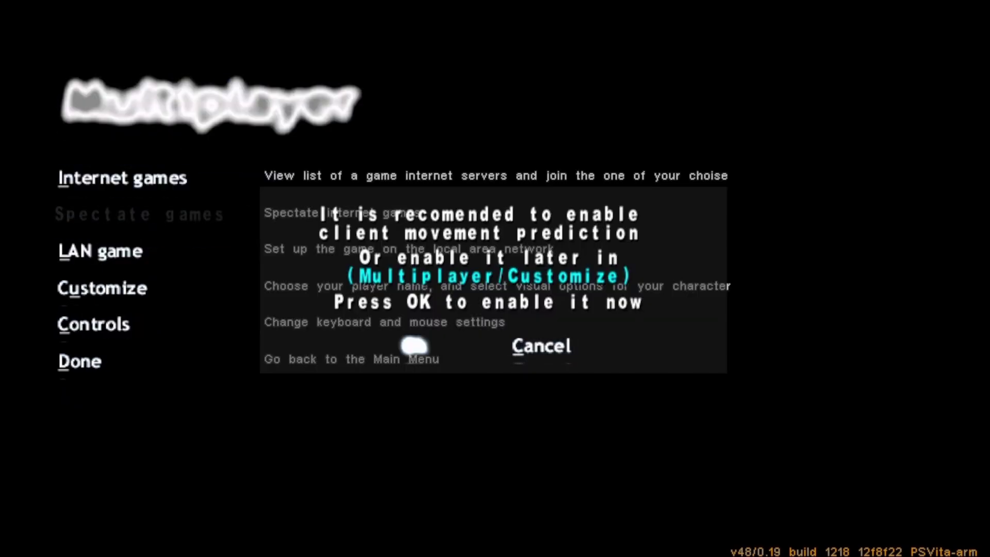
key("Right")
key("Return")
Step: Go to Internet games and start creating a new game
key("Up")
key("Up")
key("Up")
key("Up")
key("Up")
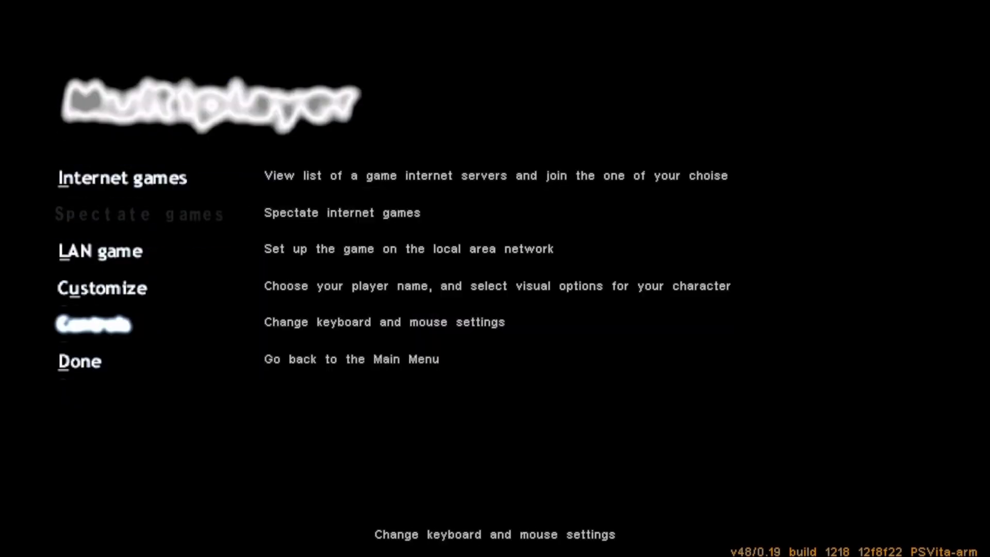
key("Return")
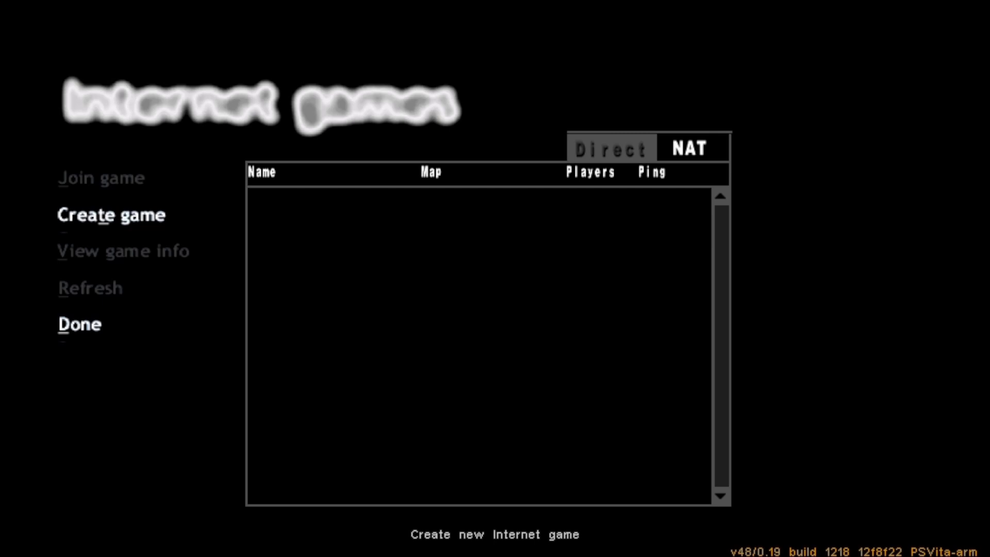
key("Up")
key("Up")
key("Up")
key("Up")
key("Up")
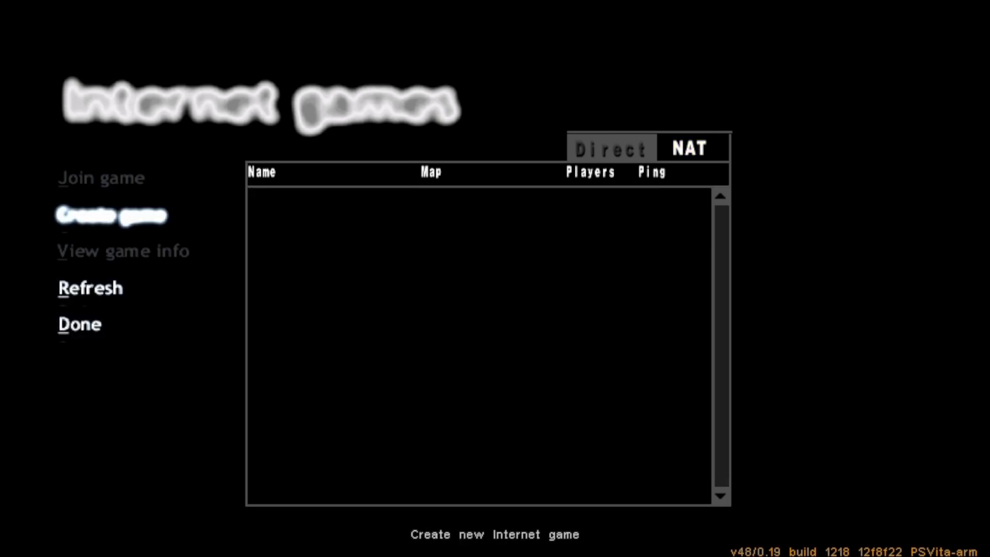
key("Return")
key("Down")
key("Right")
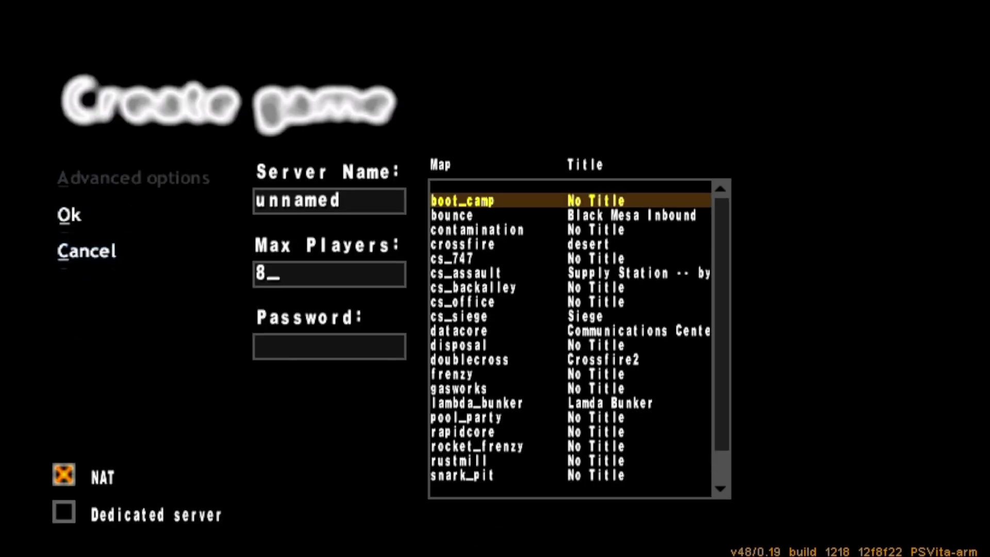
key("Left")
key("Right")
key("Left")
key("Up")
key("Down")
key("Up")
key("Down")
key("Right")
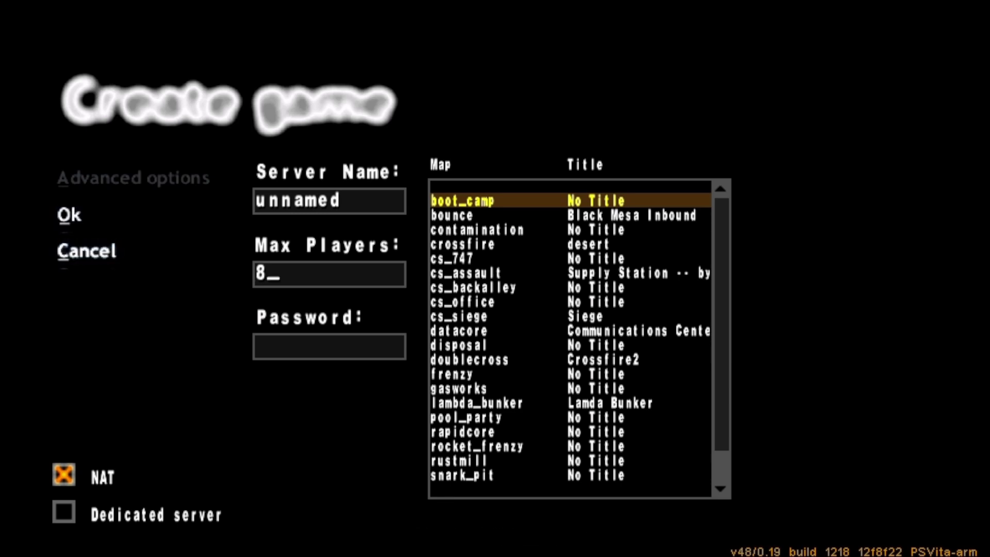
Step: Look through the available maps in the Create game map list, from boot_camp to xen_dm
key("Down")
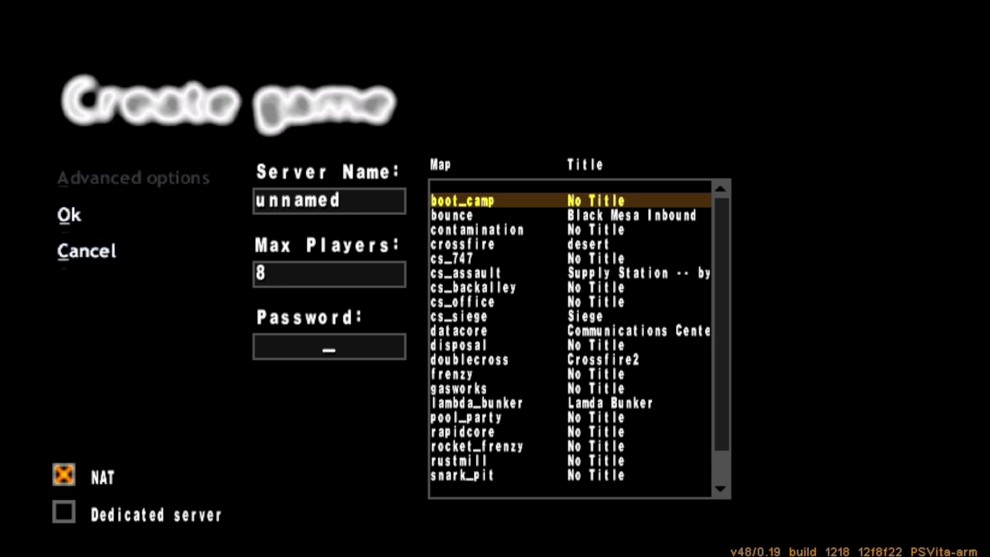
key("Down")
key("Down")
key("Down")
key("Down")
key("Down")
key("Down")
key("Down")
key("Down")
key("Down")
key("Down")
key("Down")
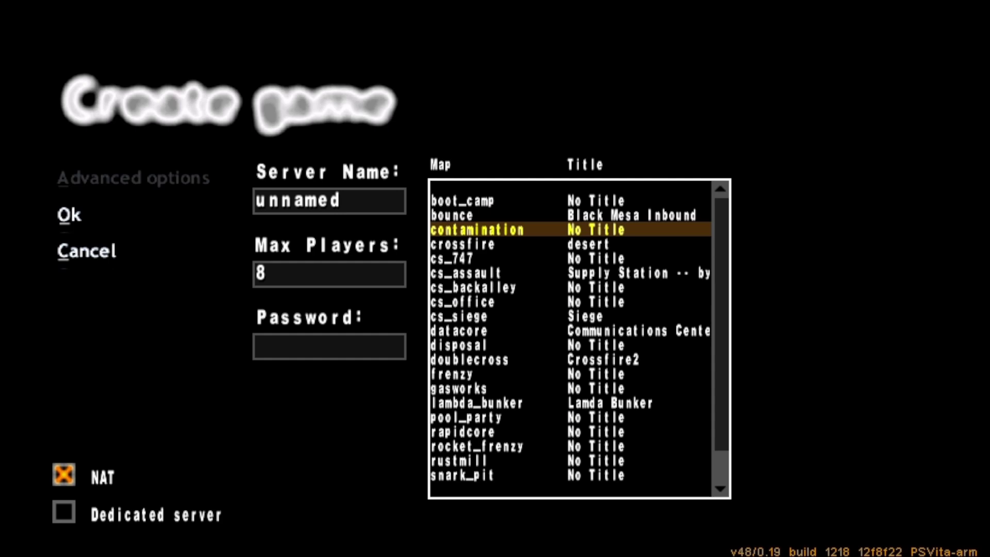
key("Down")
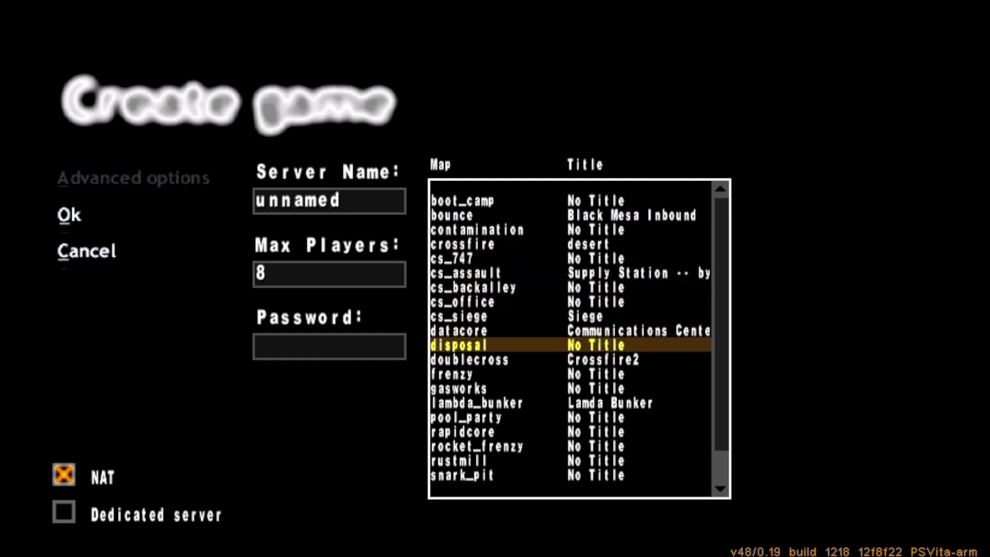
key("Down")
key("Up")
key("Down")
key("Down")
key("Down")
key("Down")
key("Down")
key("Down")
key("Down")
key("Down")
key("Down")
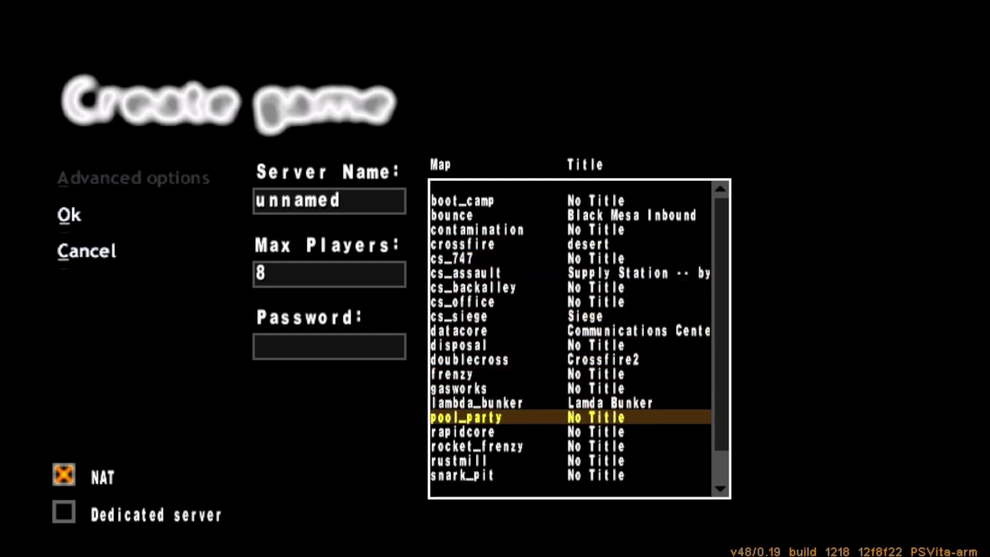
key("Down")
key("Down")
key("Down")
key("Down")
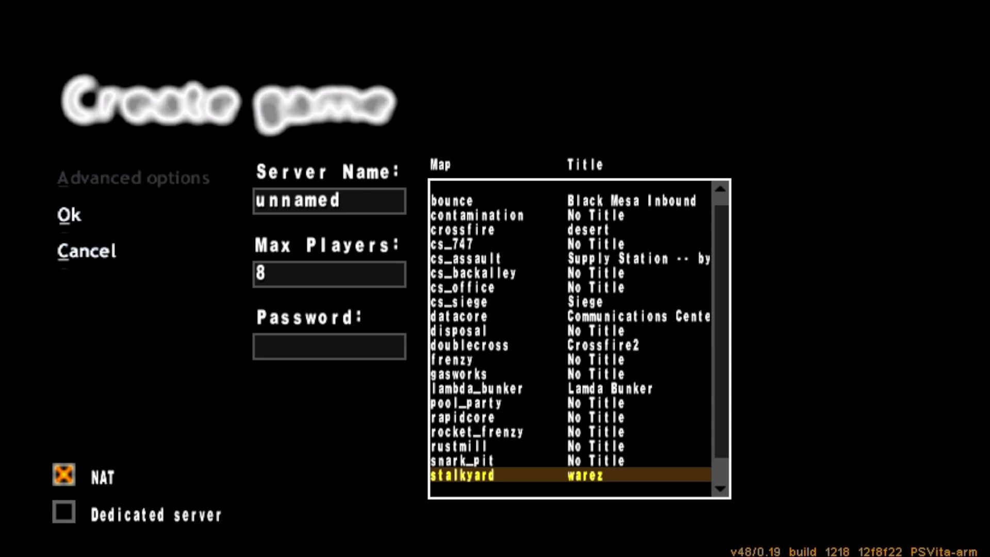
key("Up")
key("Up")
key("Up")
key("Up")
key("Up")
key("Up")
key("Up")
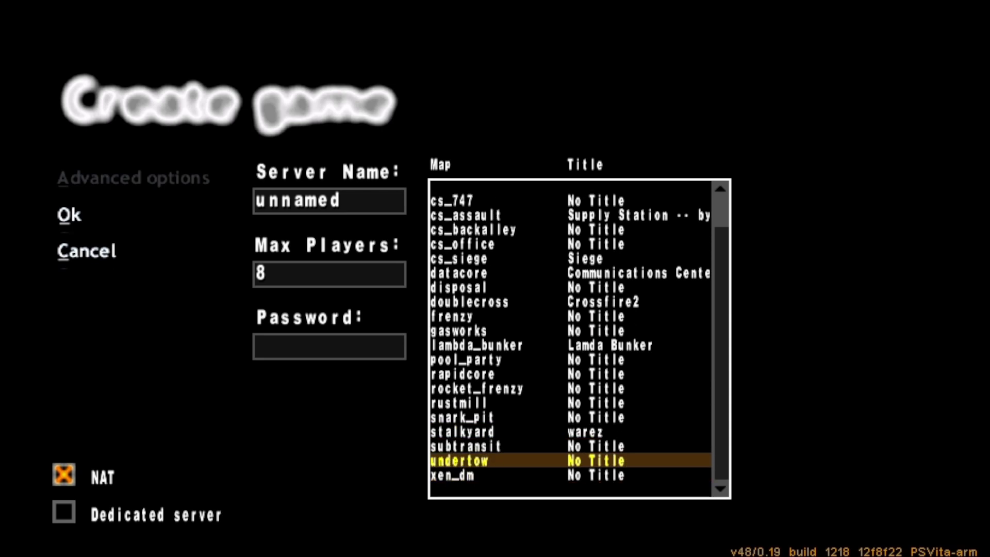
key("Up")
key("Up")
key("Up")
key("Up")
key("Up")
key("Up")
key("Up")
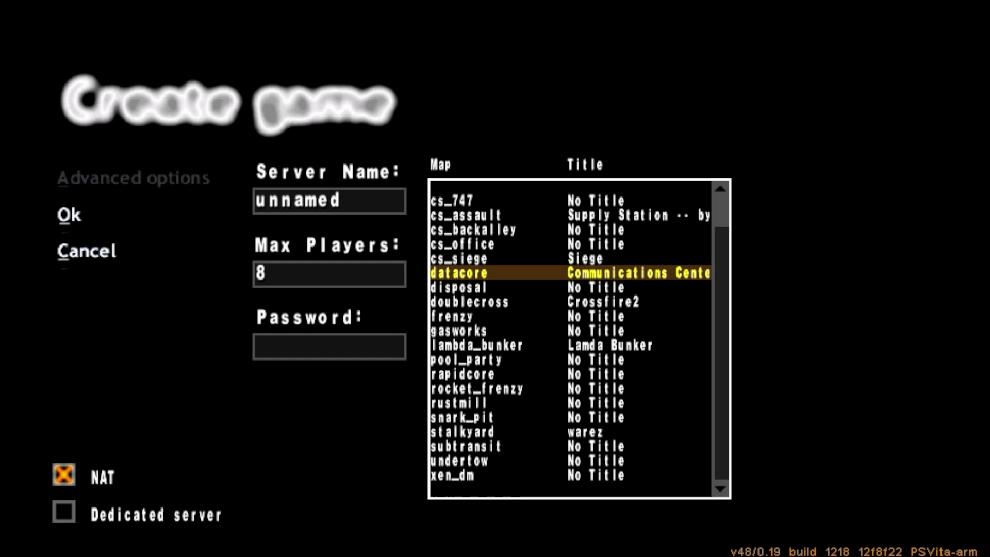
key("Up")
key("Up")
key("Up")
key("Up")
key("Up")
key("Up")
key("Up")
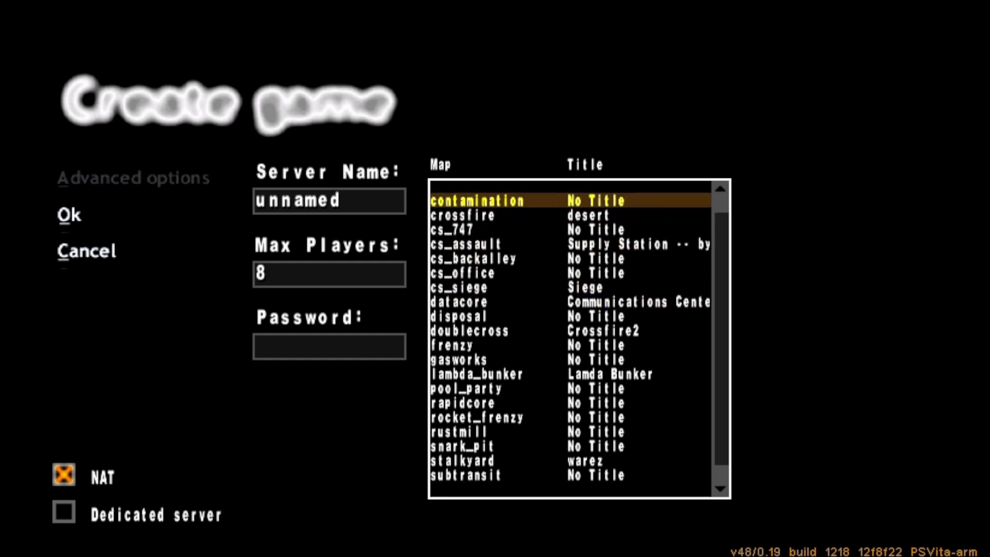
key("Up")
key("Up")
Step: Choose the datacore map and start the multiplayer game on it
key("Down")
key("Down")
key("Down")
key("Down")
key("Down")
key("Down")
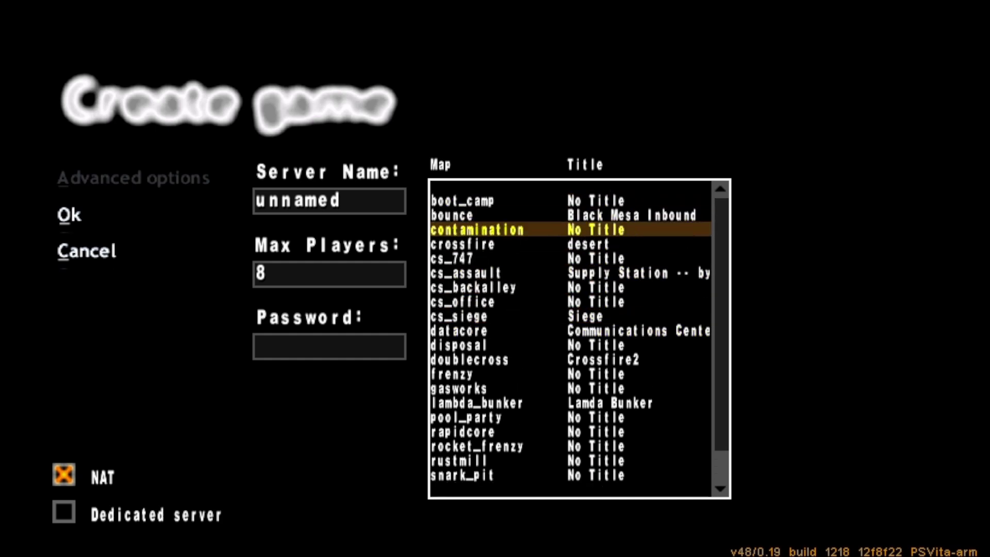
key("Down")
key("Down")
key("Down")
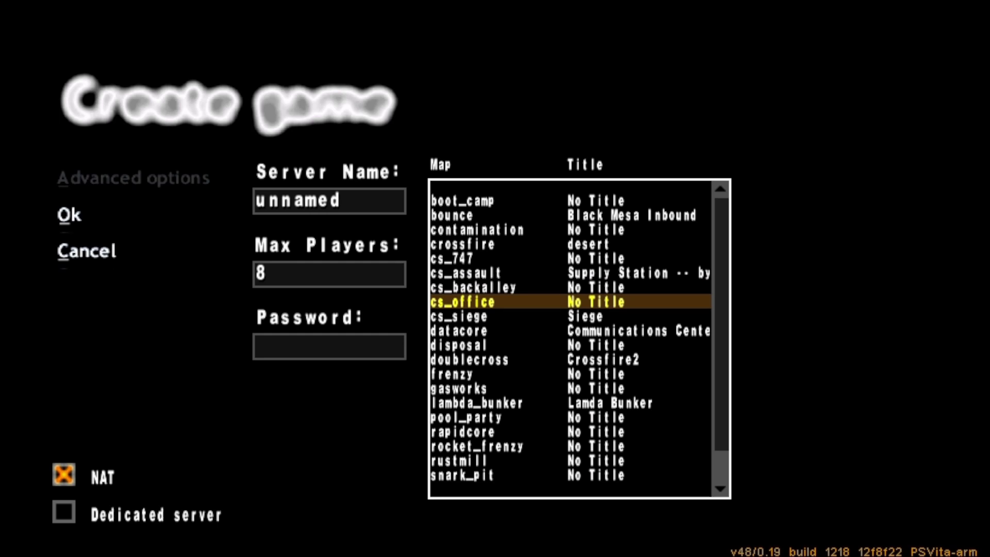
key("Tab")
key("Tab")
key("Tab")
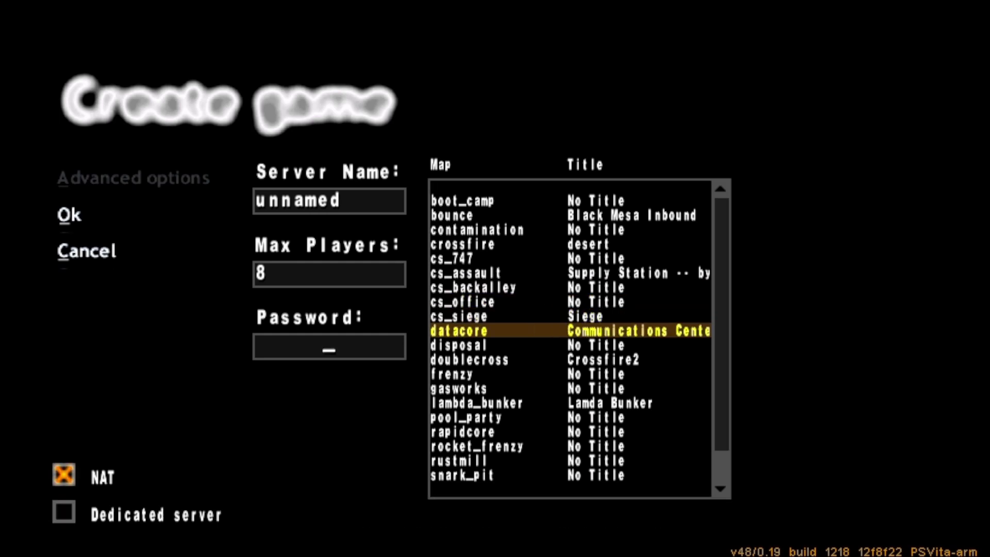
key("Tab")
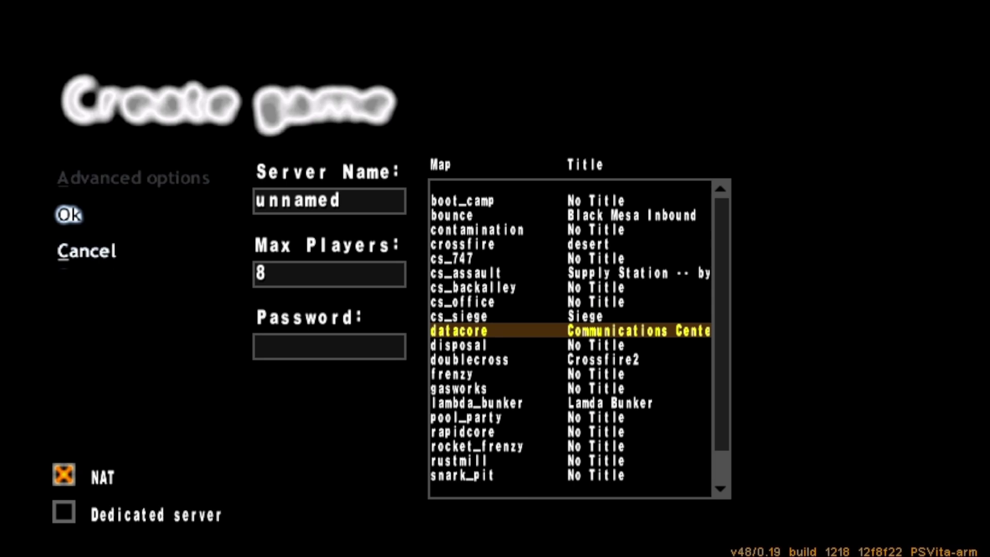
key("Return")
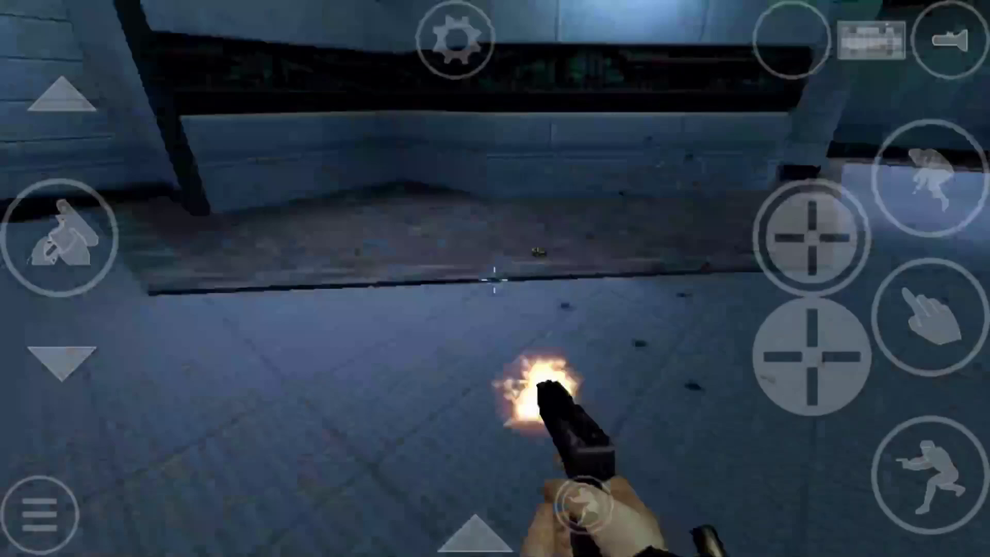
key("y")
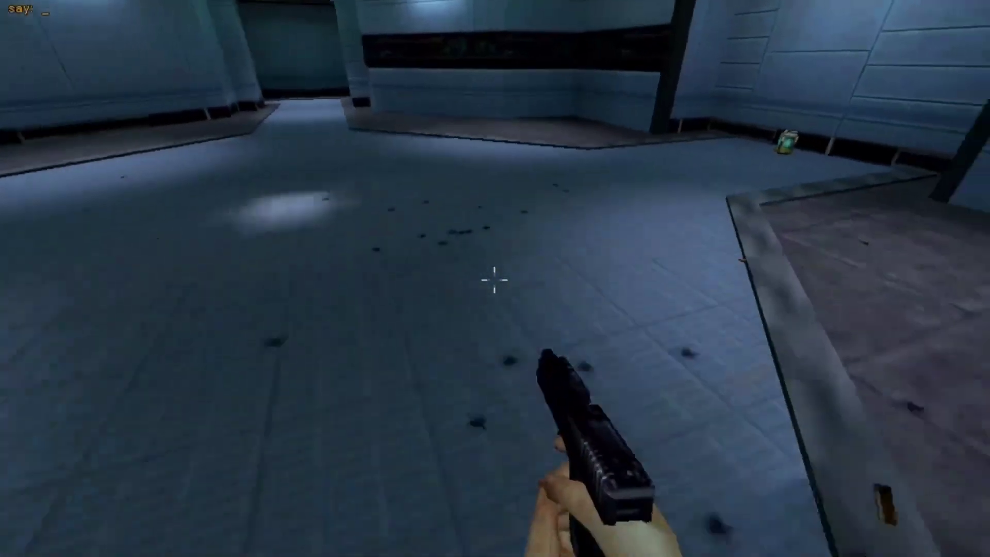
key("Escape")
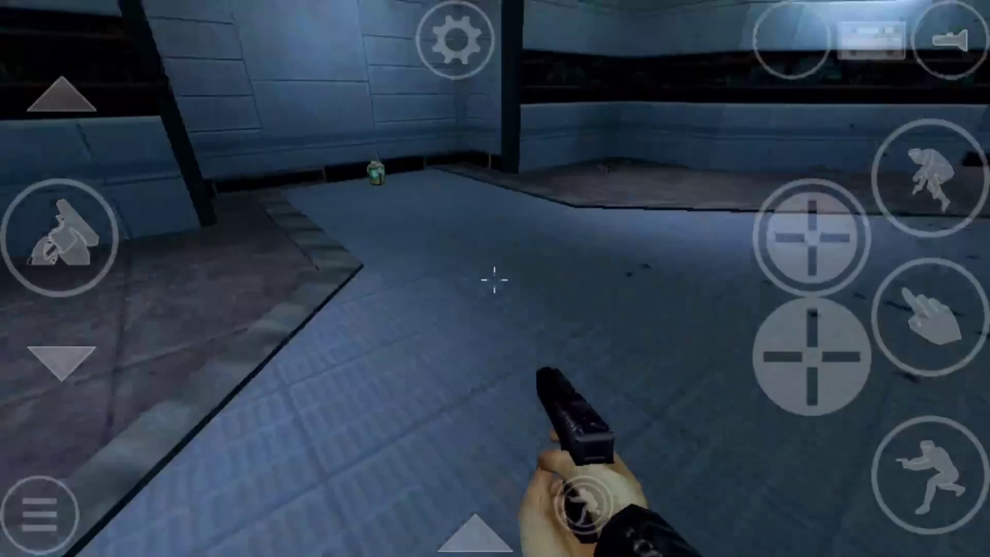
key("Escape")
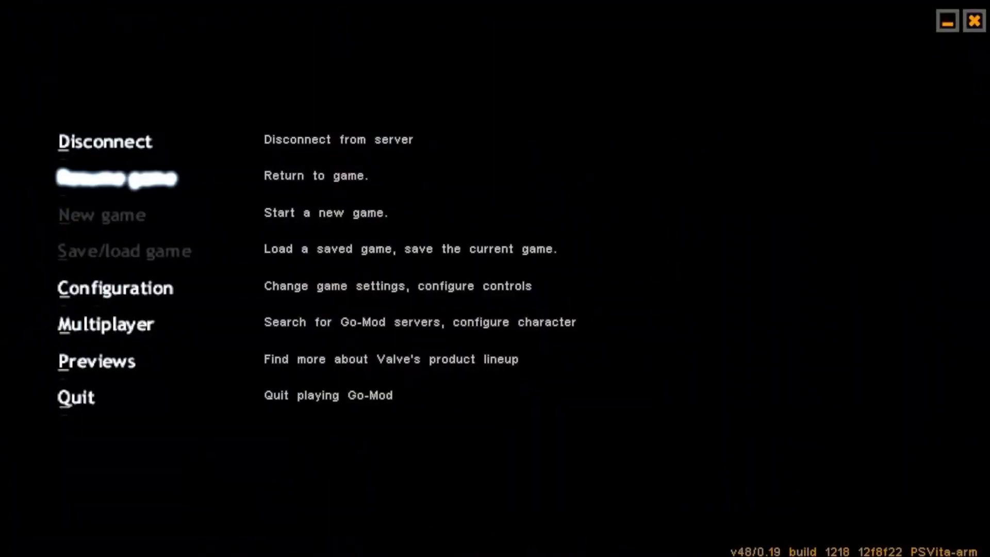
key("Escape")
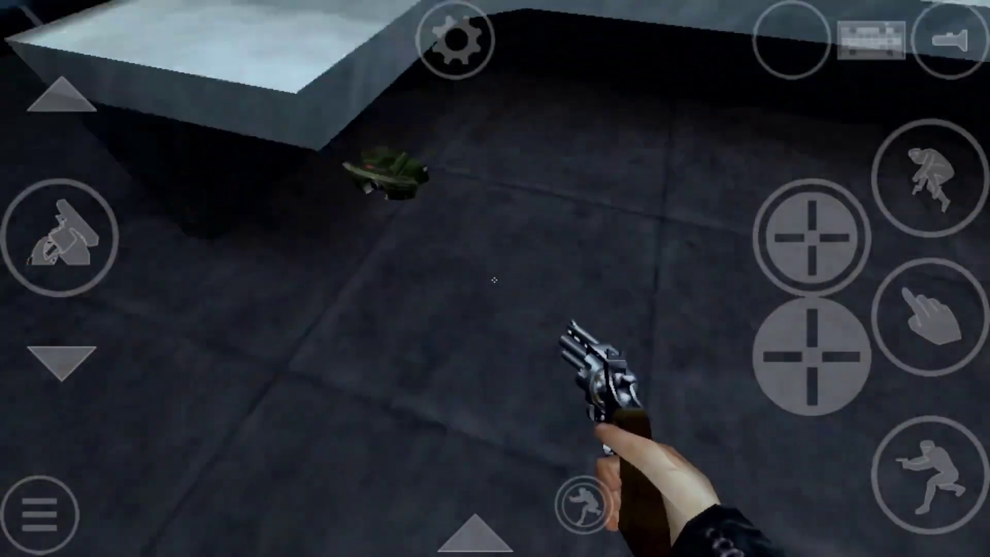
Step: Walk around the map with the revolver and switch to the pistol
key("w")
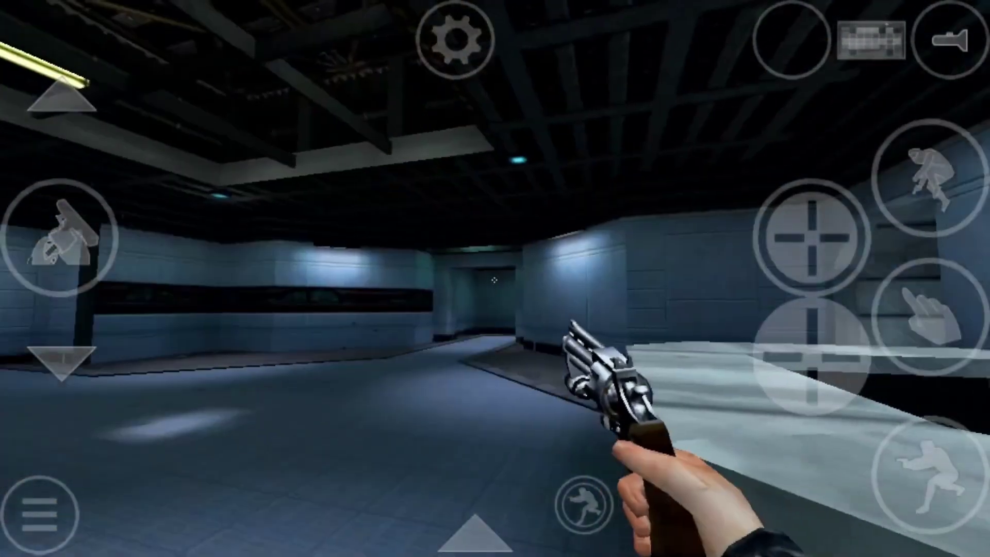
key("w")
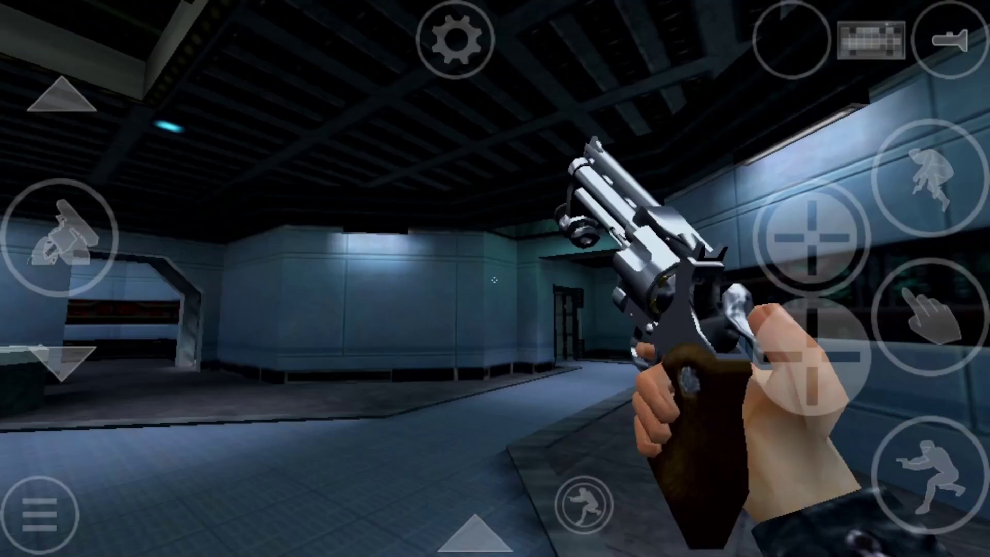
key("w")
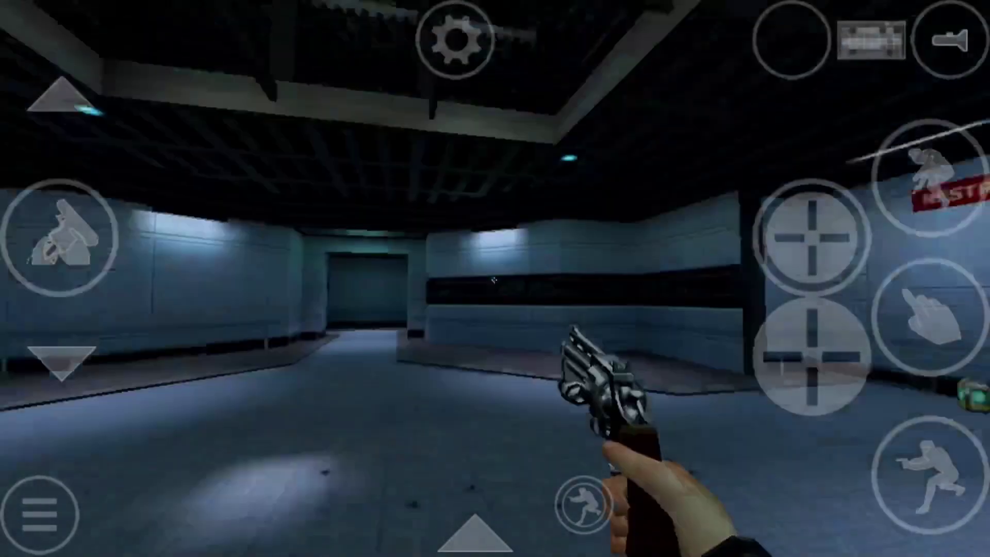
key("w")
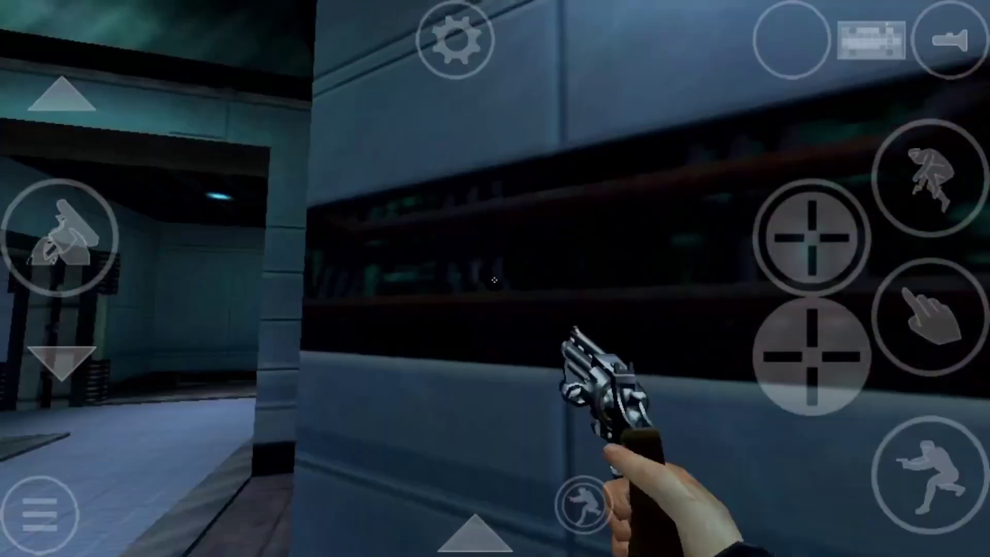
key("2")
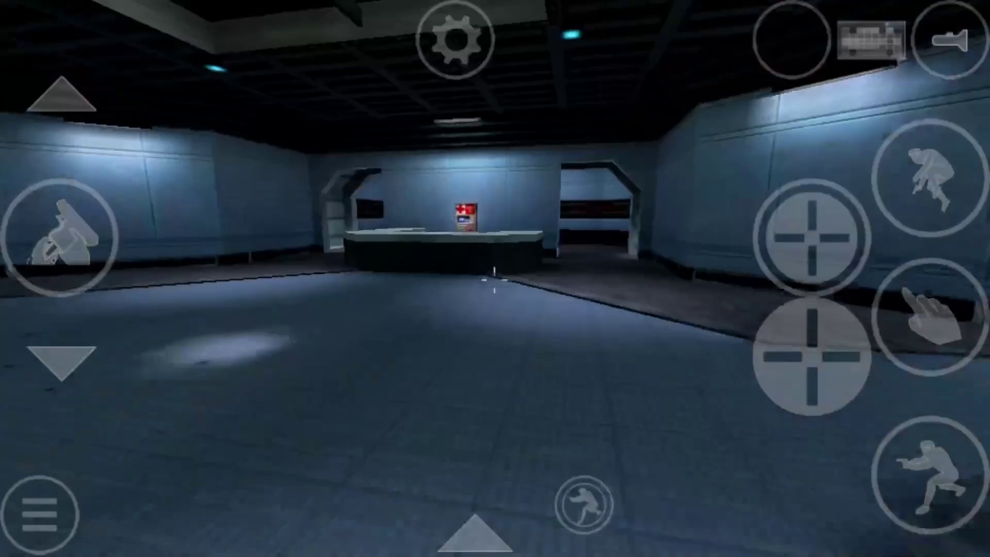
key("w")
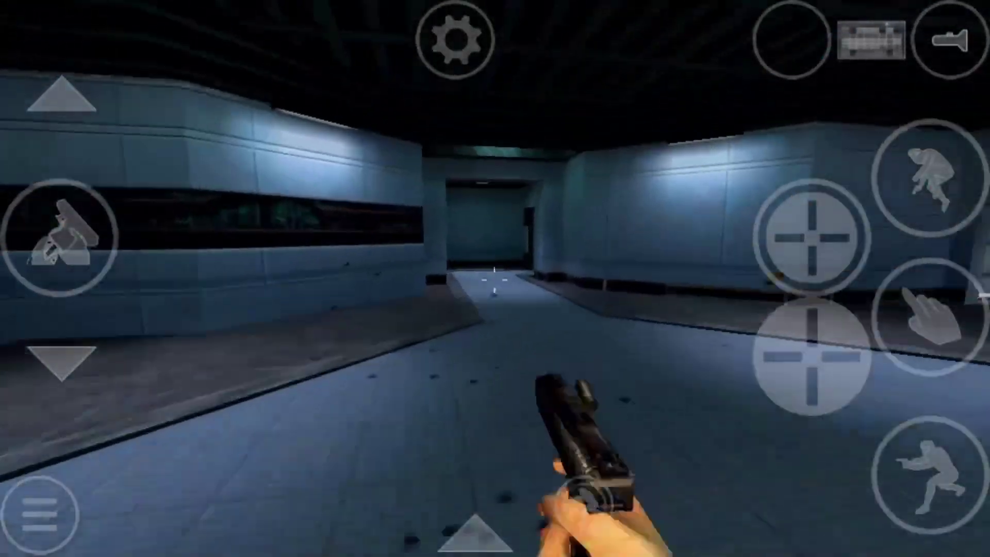
Step: Pause the game and open the Controls settings in the Configuration section
key("Escape")
key("Down")
key("Down")
key("Down")
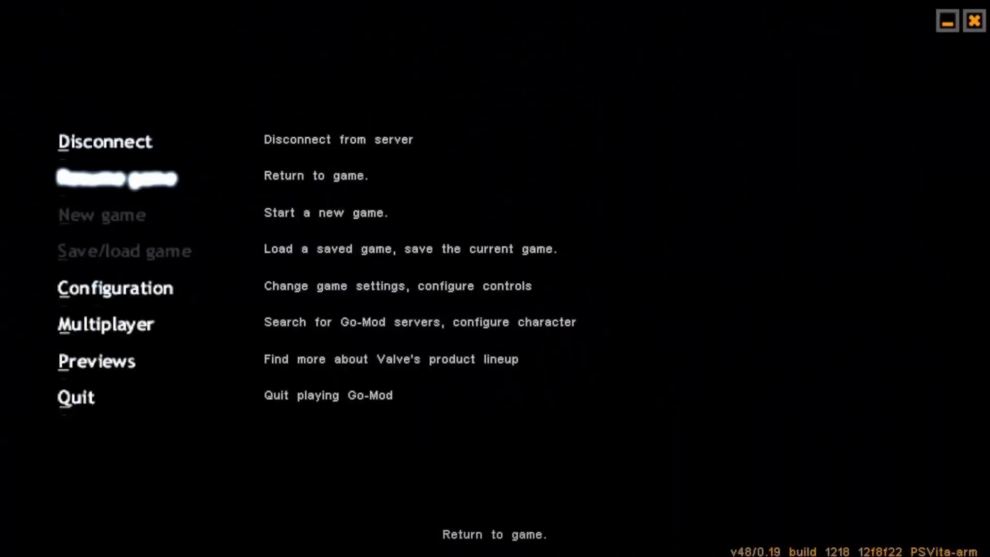
key("Up")
key("Return")
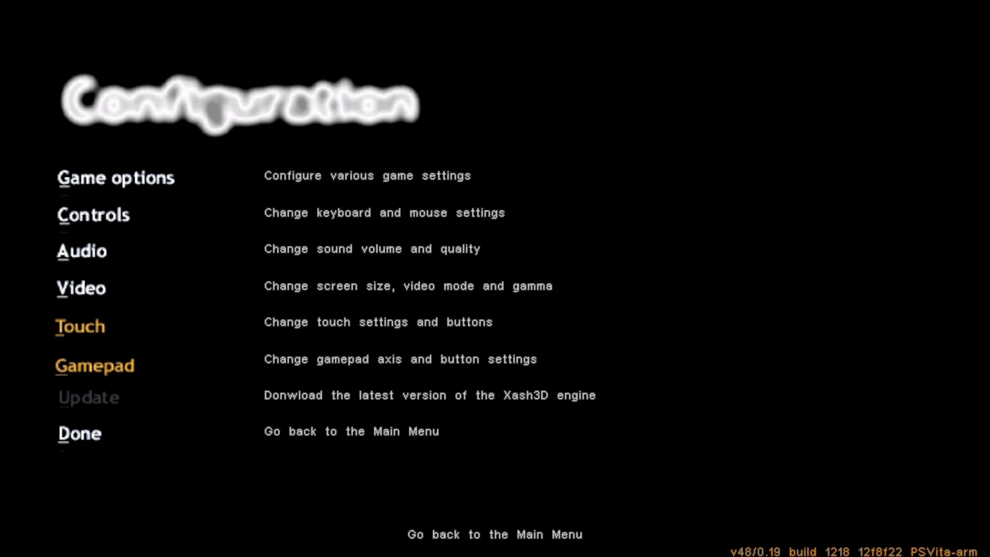
key("Down")
key("Down")
key("Down")
key("Up")
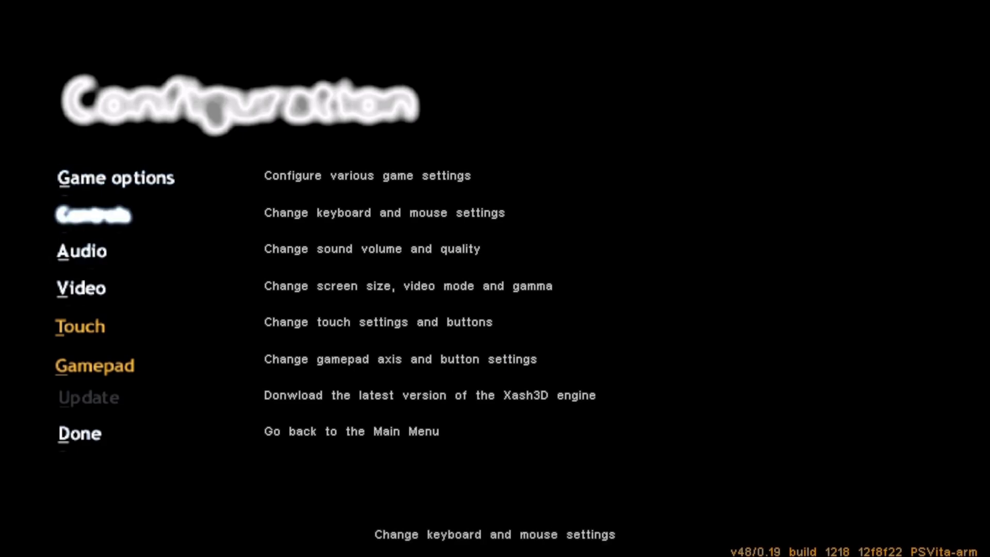
key("Down")
key("Up")
key("Return")
Step: Look through the Go-Mod actions in the controls list, including the command menu, weapons, NPCs, custom props and radio entries
key("Down")
key("Down")
key("Down")
key("Down")
key("Down")
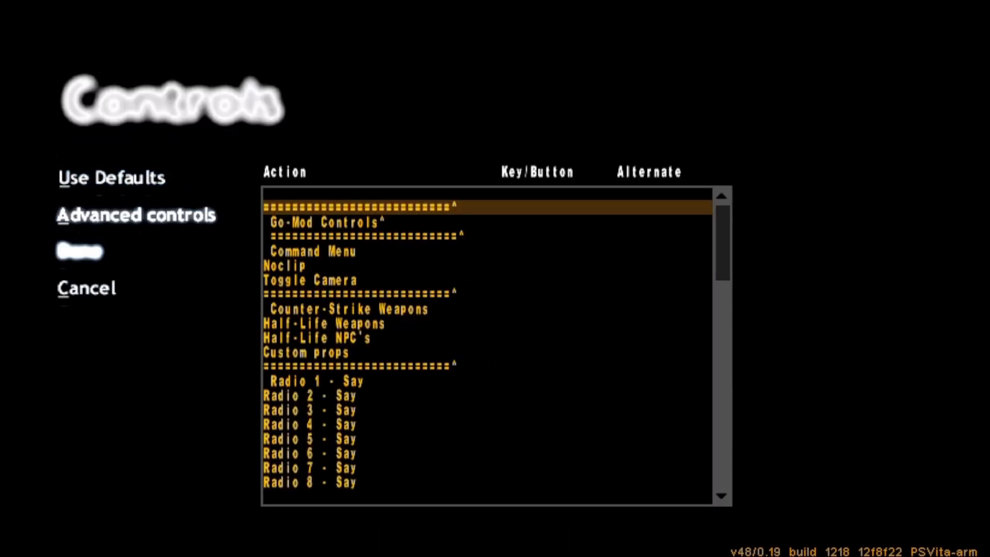
key("Down")
key("Down")
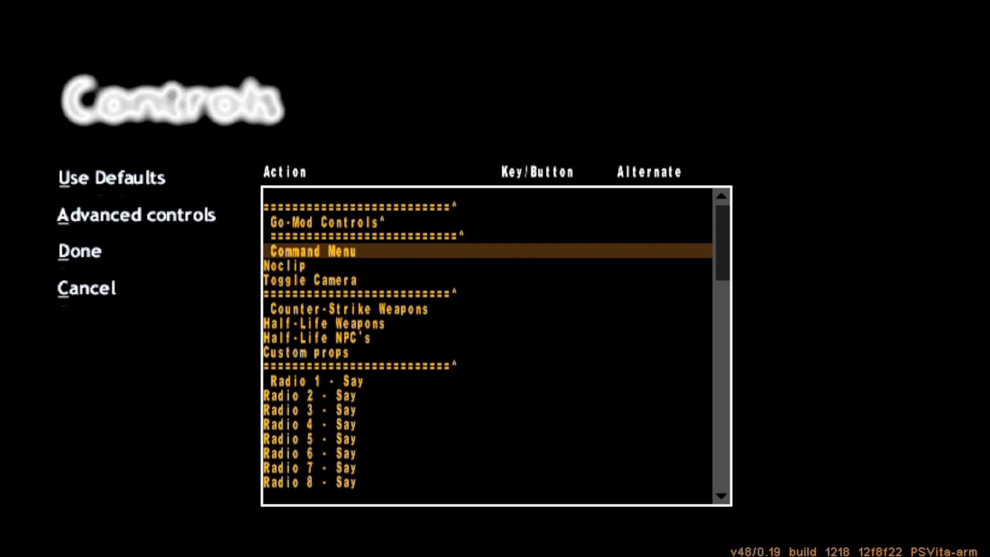
key("Down")
key("Up")
key("Down")
key("Down")
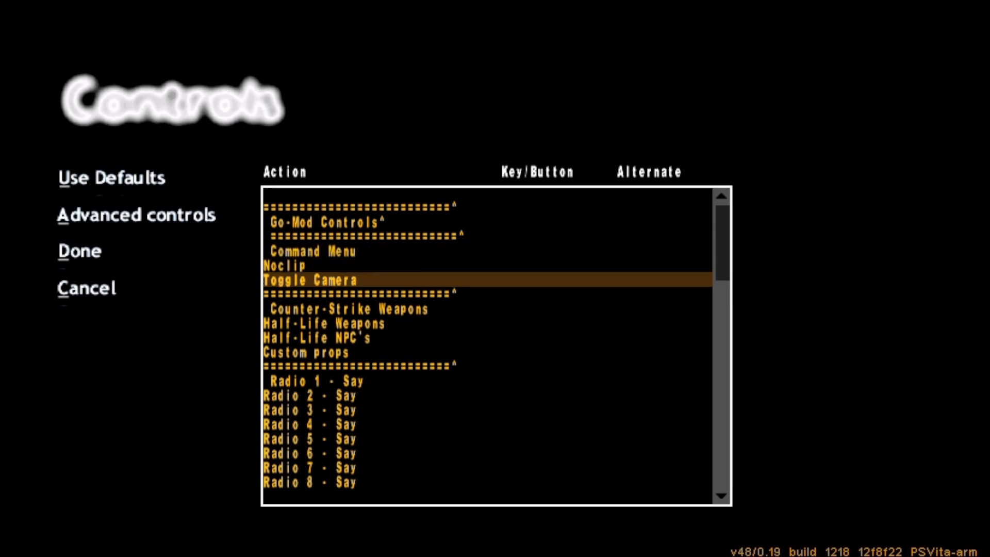
key("Up")
key("Up")
key("Up")
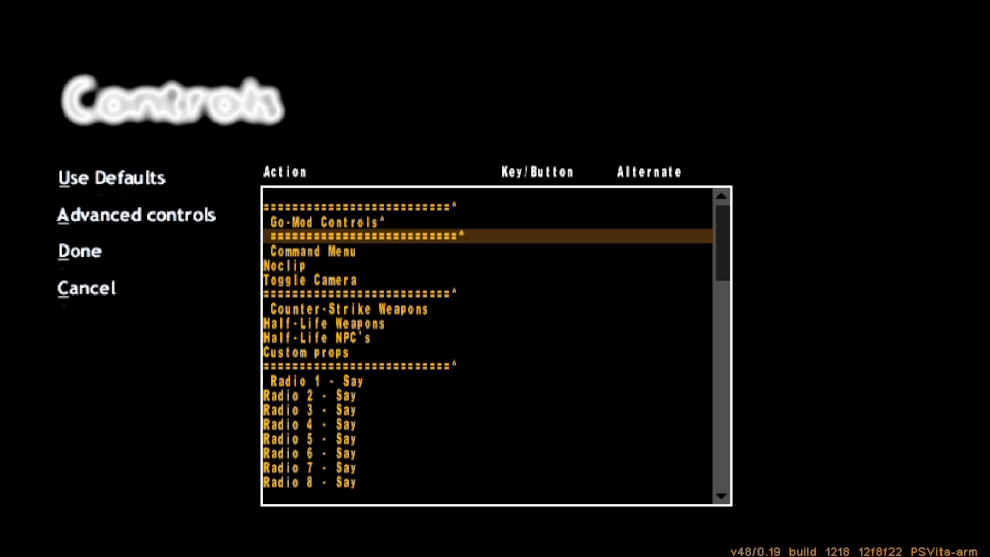
key("Down")
key("Down")
key("Down")
key("Down")
key("Down")
key("Down")
key("Down")
key("Down")
key("Down")
key("Down")
key("Down")
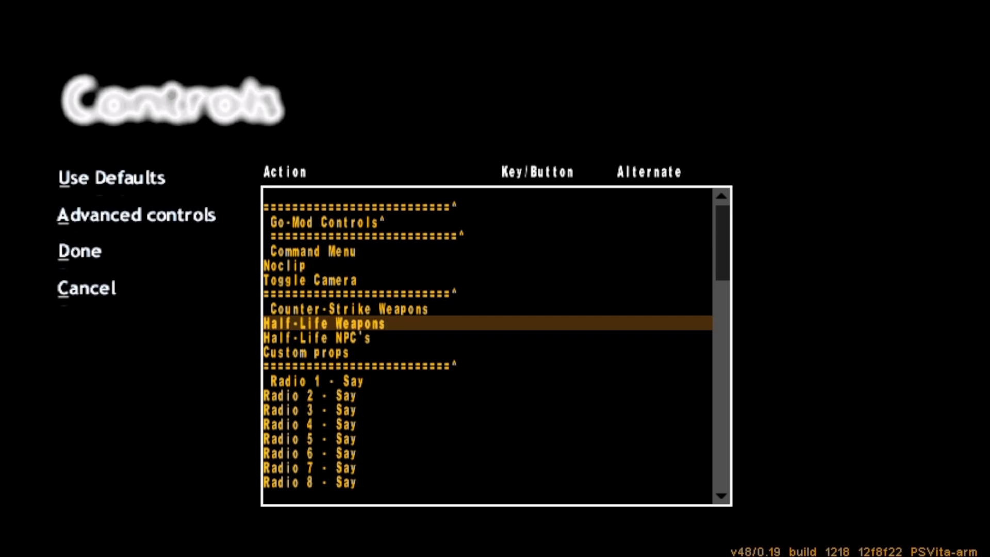
Step: Rebind the Move Forward action in the movement section, leaving UPARROW as its only key
key("Down")
key("Down")
key("Down")
key("Down")
key("Down")
key("Down")
key("Down")
key("Down")
key("Down")
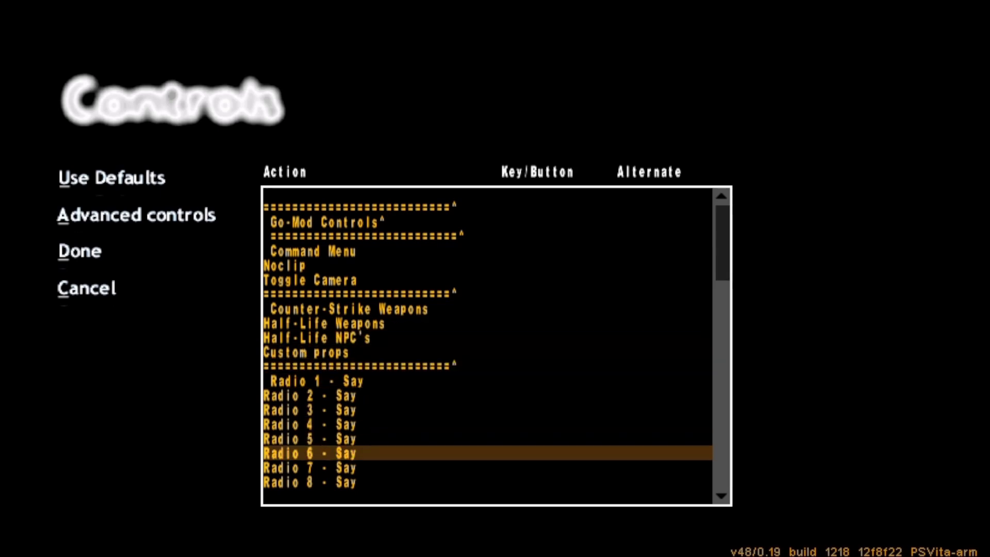
key("Down")
key("Down")
key("Up")
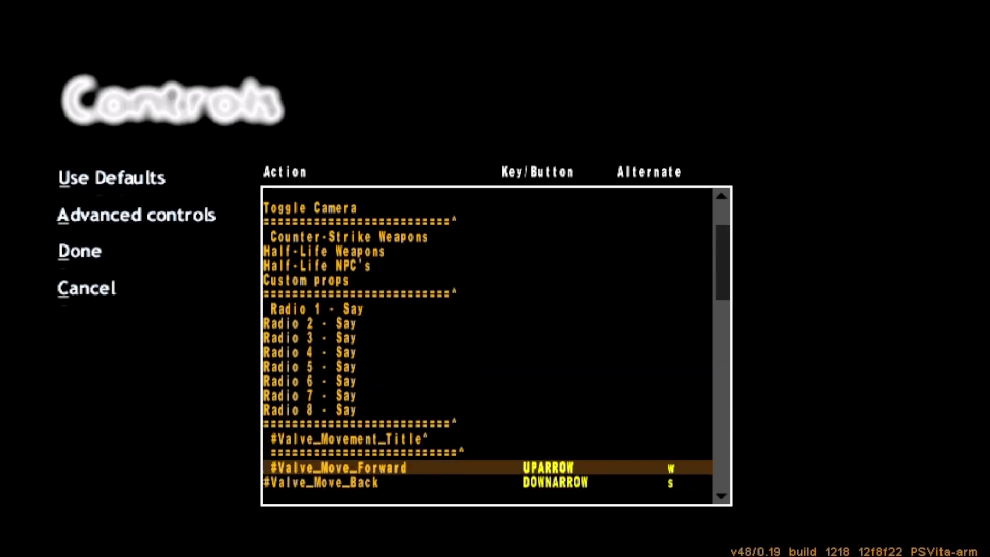
key("Down")
key("Down")
key("Down")
key("Down")
key("Down")
key("Up")
key("Up")
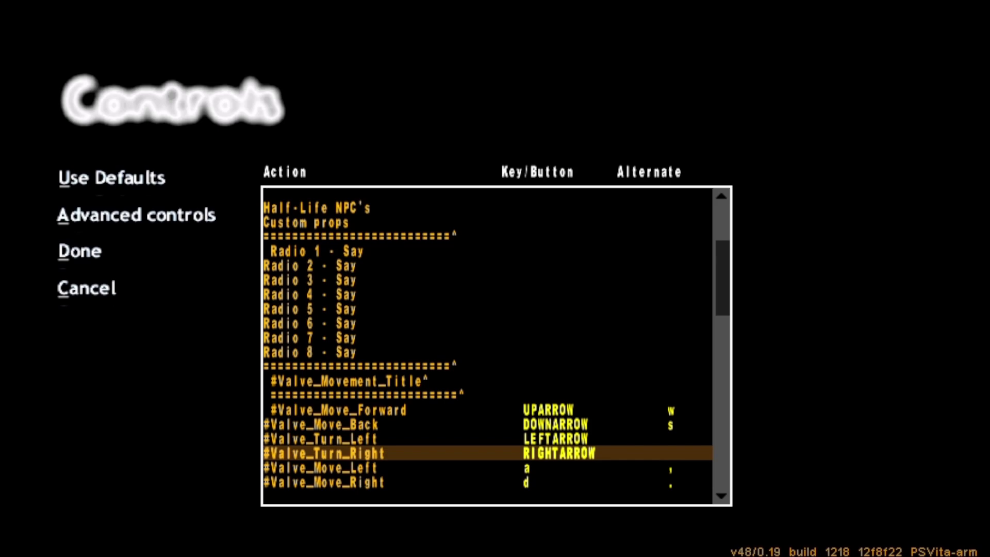
key("Up")
key("Up")
Step: Rebind the Move Back action in the movement section, leaving DOWNARROW as its only key
key("Up")
key("Return")
key("Down")
key("Down")
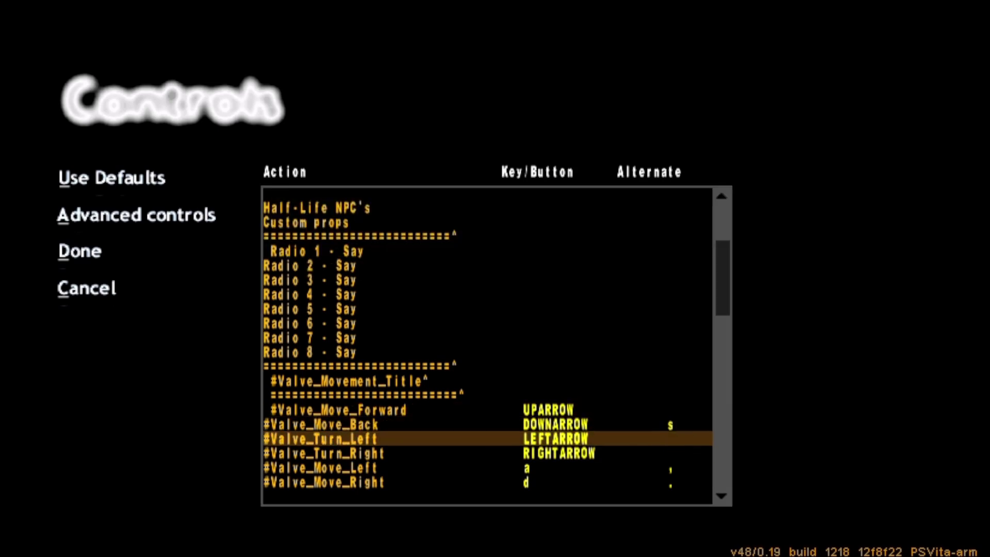
key("Up")
key("Return")
key("Escape")
key("Down")
key("Return")
key("Escape")
Step: Rebind the Jump action in the movement section to ENTER
key("Down")
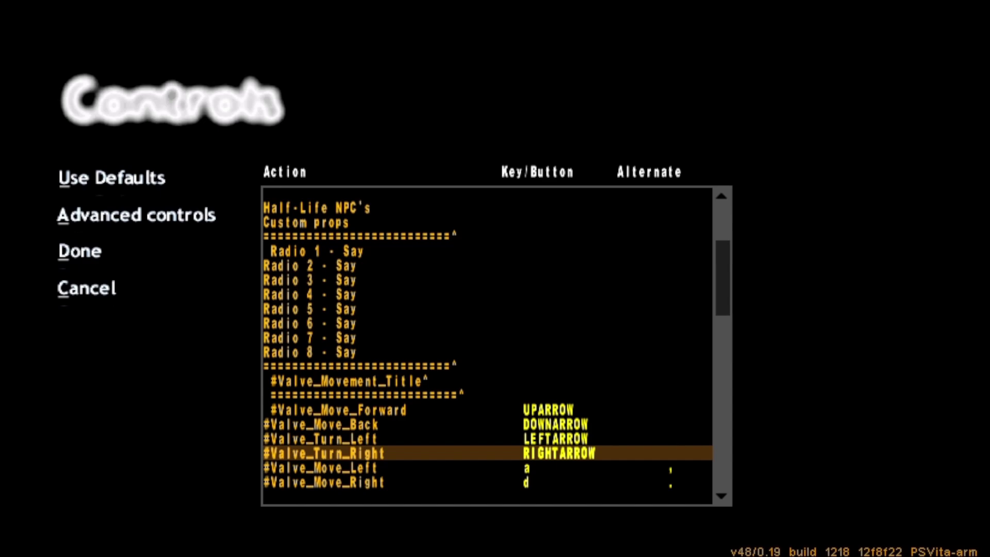
key("Down")
key("Down")
key("Down")
key("Down")
key("Down")
key("Up")
key("Up")
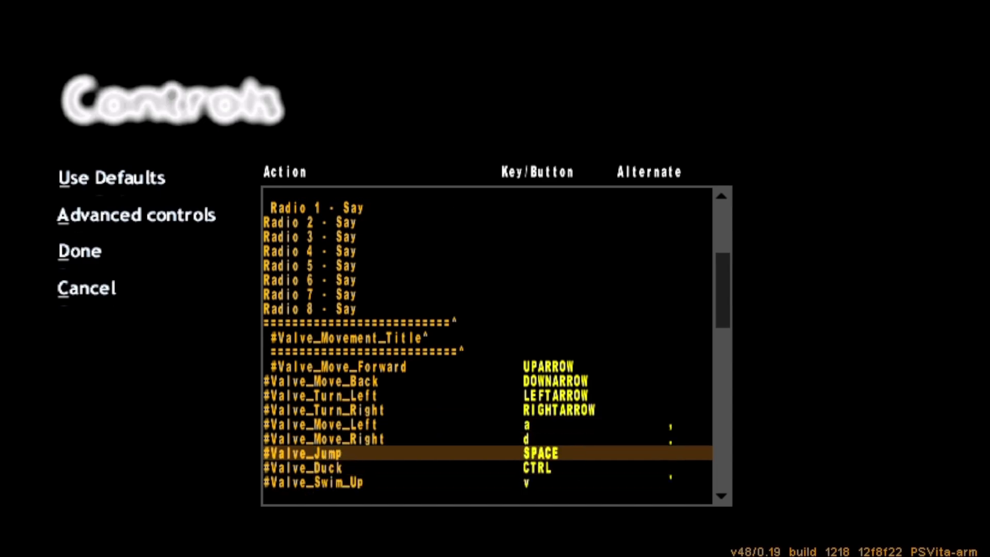
key("Return")
key("Return")
Step: Bind the Duck action to DOWNARROW as its only key
key("Return")
key("Return")
key("Down")
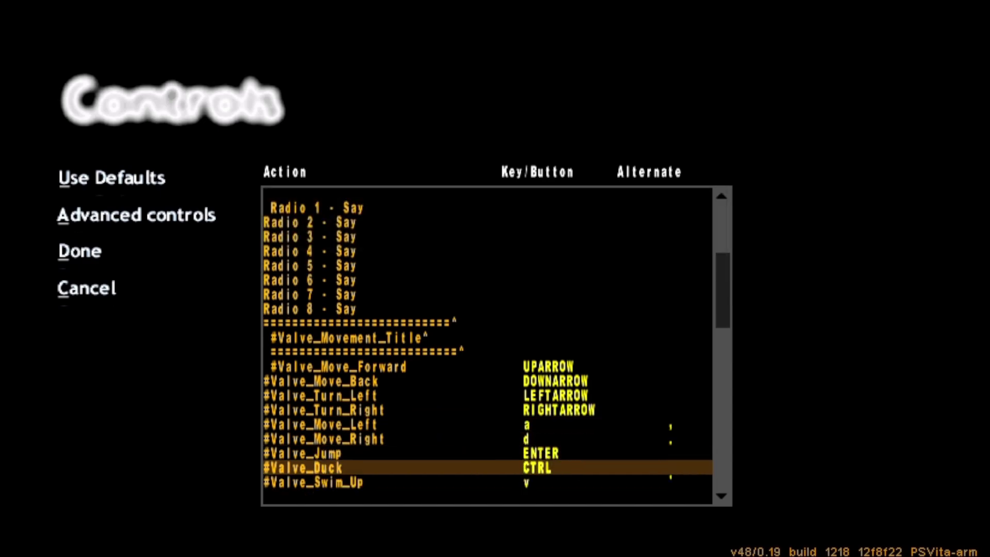
key("Return")
key("Down")
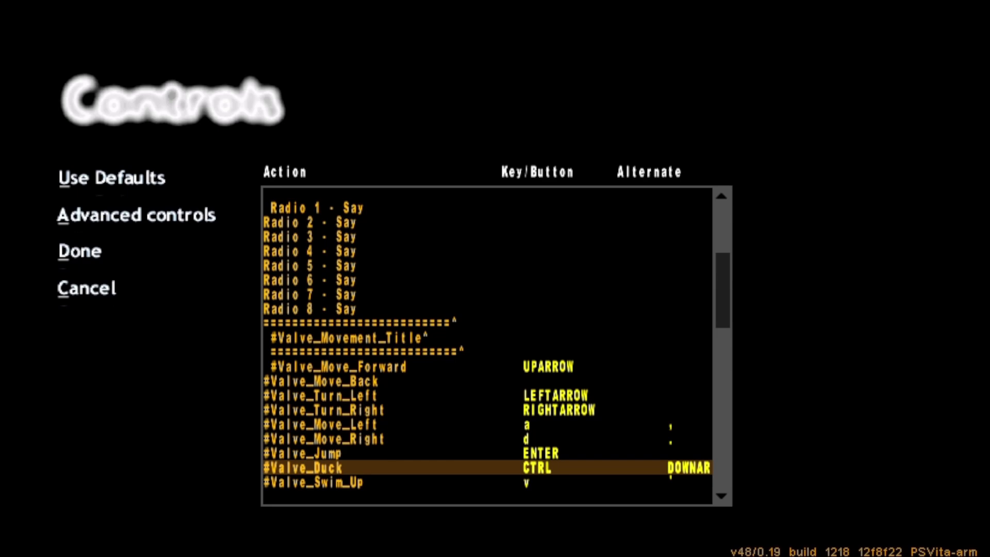
key("Return")
key("Down")
key("Down")
Step: Assign DOWNARROW as the alternate key of the Look Up action
key("Down")
key("Down")
key("Down")
key("Down")
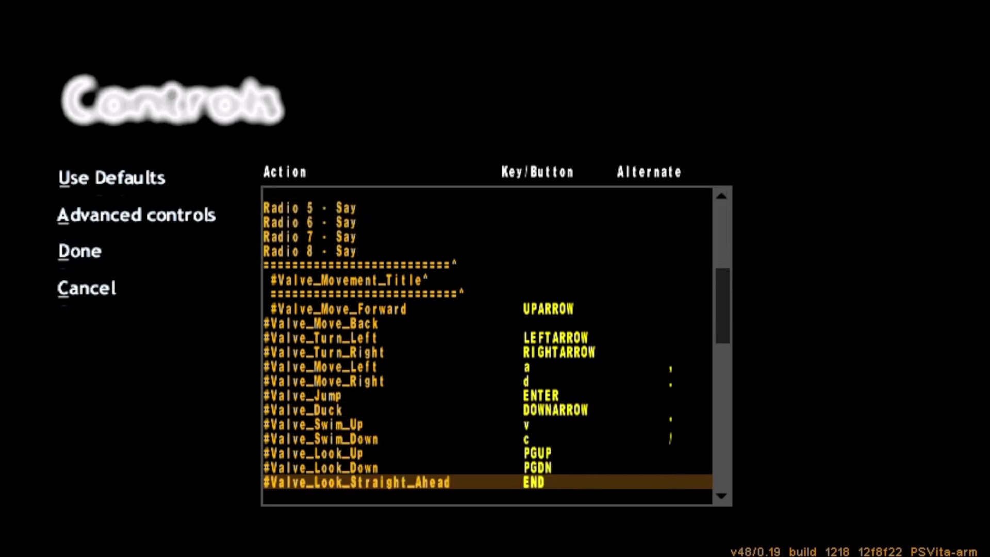
key("Up")
key("Down")
key("Down")
key("Down")
key("Down")
key("Down")
key("Up")
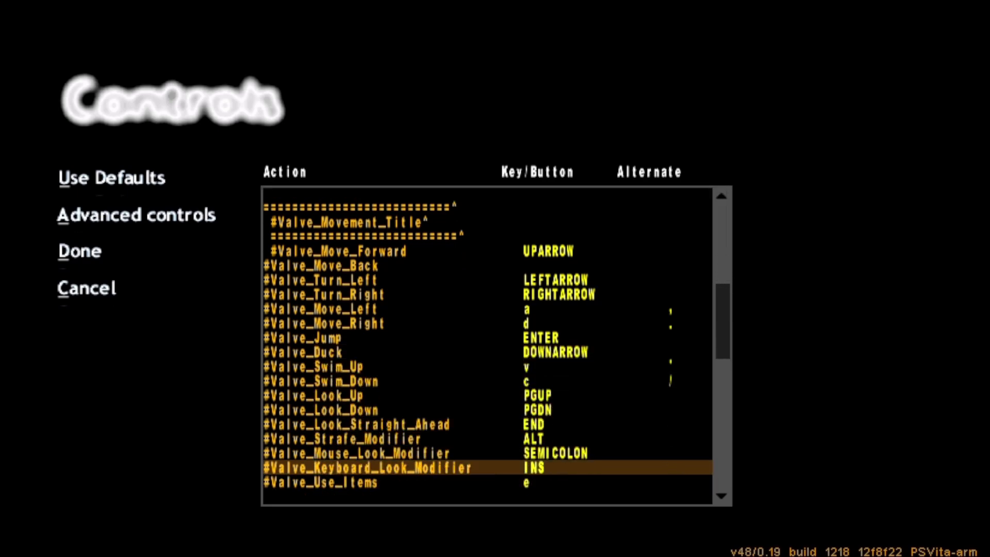
key("Up")
key("Up")
key("Up")
key("Up")
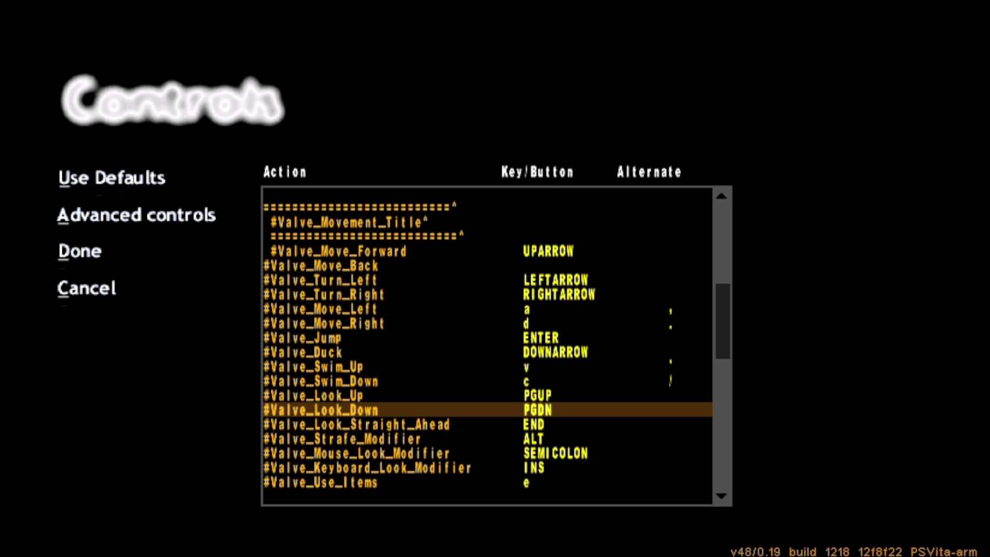
key("Up")
key("Return")
key("Down")
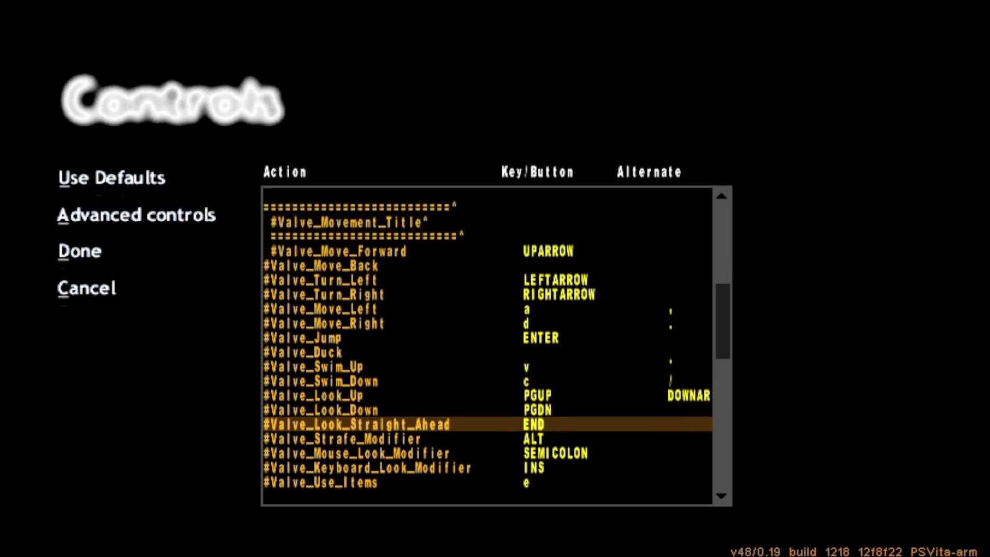
Step: Bind the Move Back action to DOWNARROW again
key("Up")
key("Up")
key("Up")
key("Up")
key("Up")
key("Up")
key("Up")
key("Up")
key("Up")
key("Up")
key("Up")
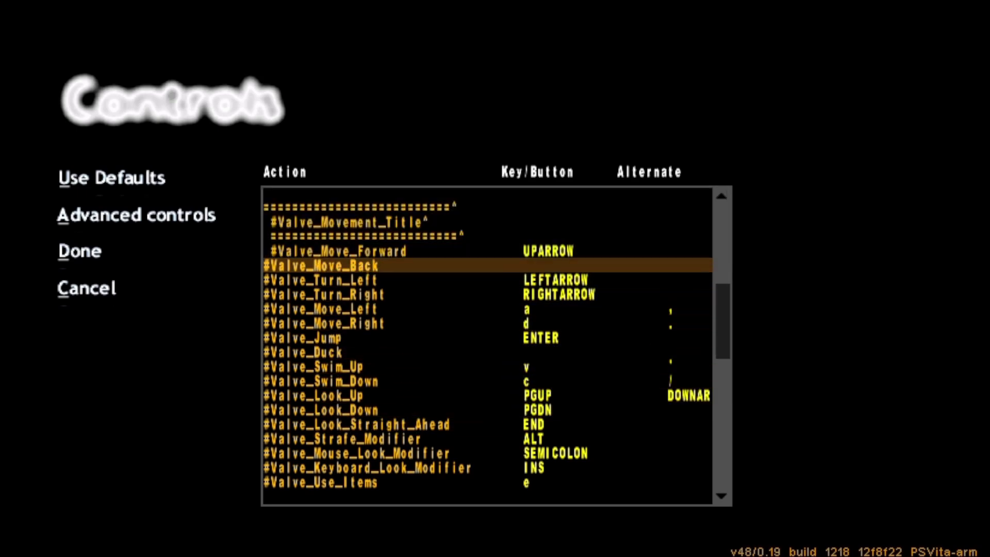
key("Return")
key("Down")
key("Down")
key("Down")
key("Down")
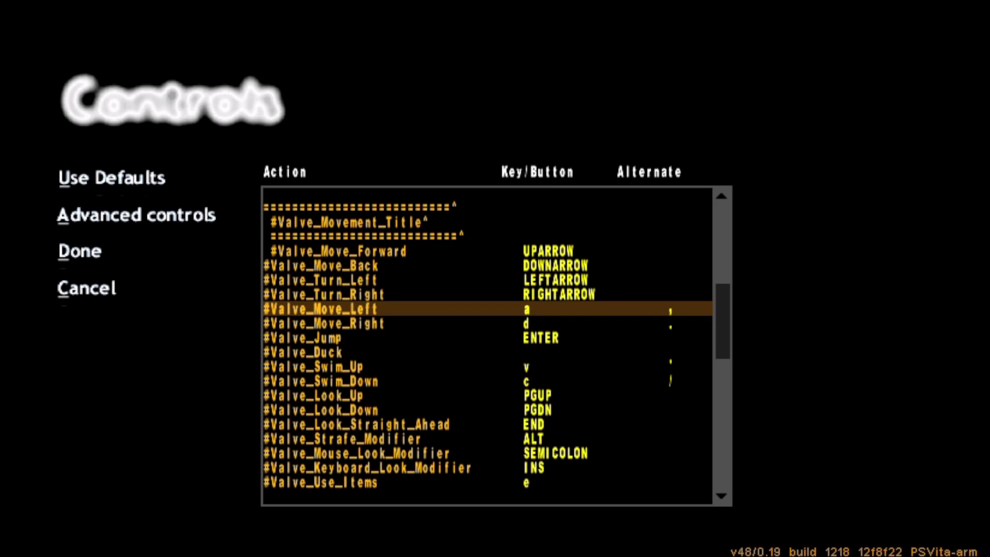
Step: Look through the movement actions below Move Back, from turning and strafing to the look and modifier entries
key("Down")
key("Down")
key("Down")
key("Down")
key("Down")
key("Down")
key("Down")
key("Down")
key("Down")
key("Down")
key("Down")
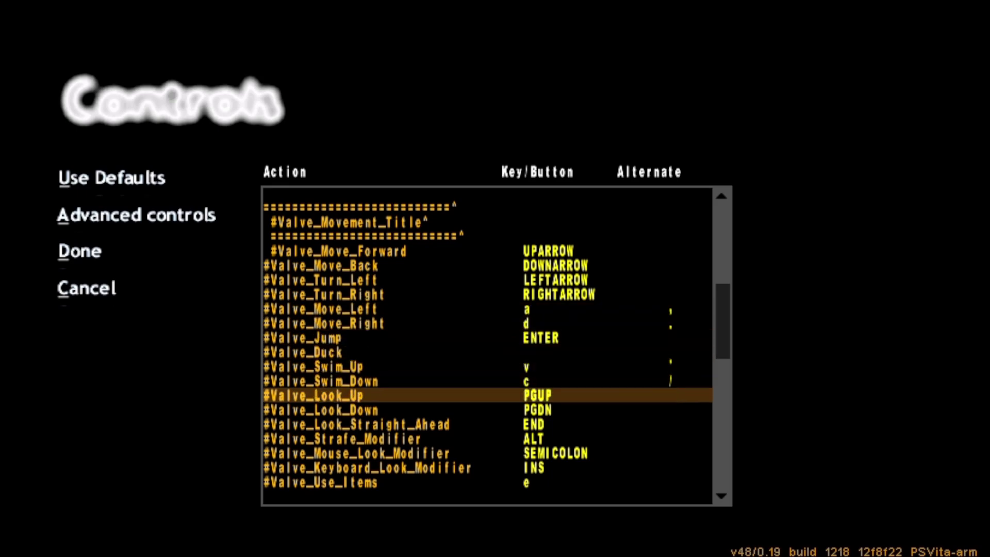
key("Up")
key("Up")
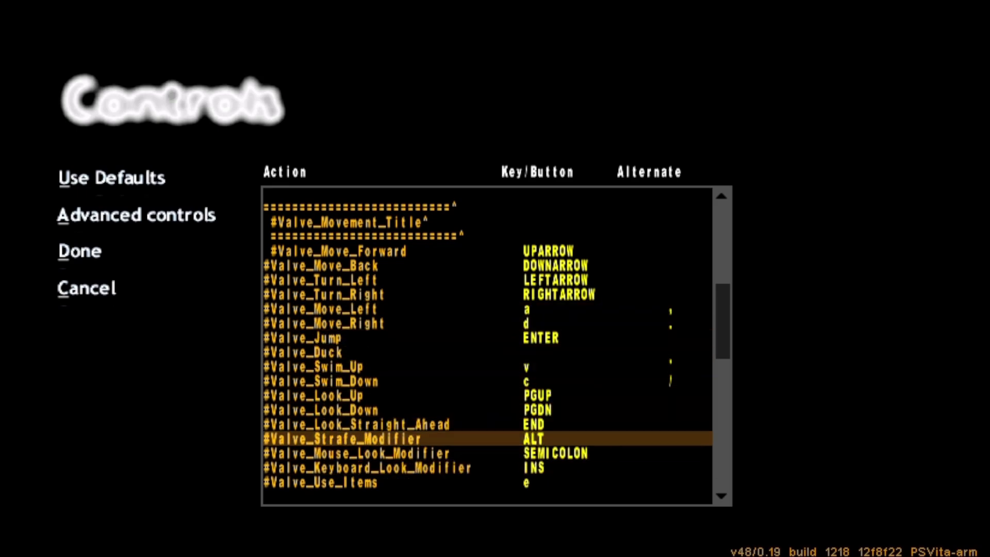
Step: Rebind the Use Items action at the end of the movement section to SPACE
key("Down")
key("Down")
key("Down")
key("Down")
key("Down")
key("Down")
key("Down")
key("Down")
key("Down")
key("Down")
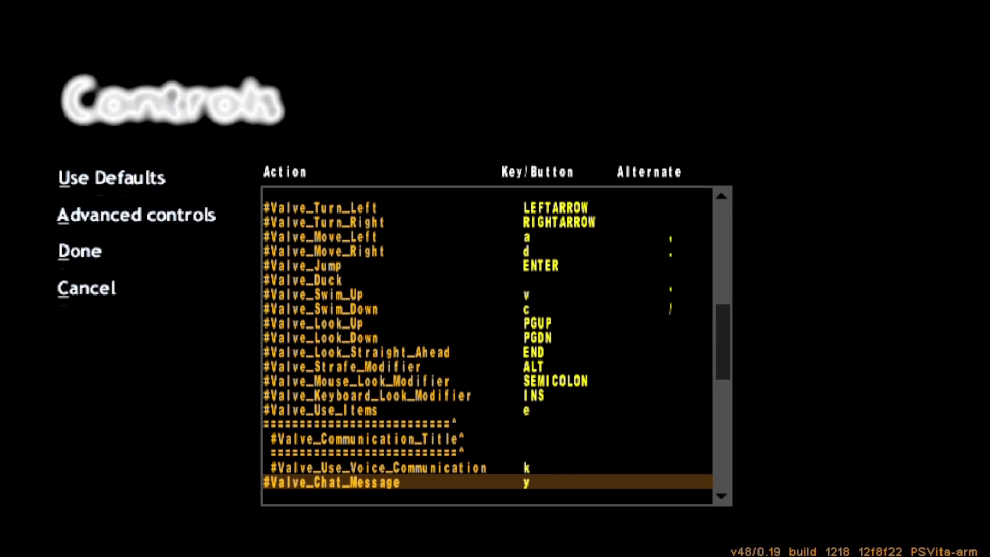
key("Up")
key("Up")
key("Up")
key("Up")
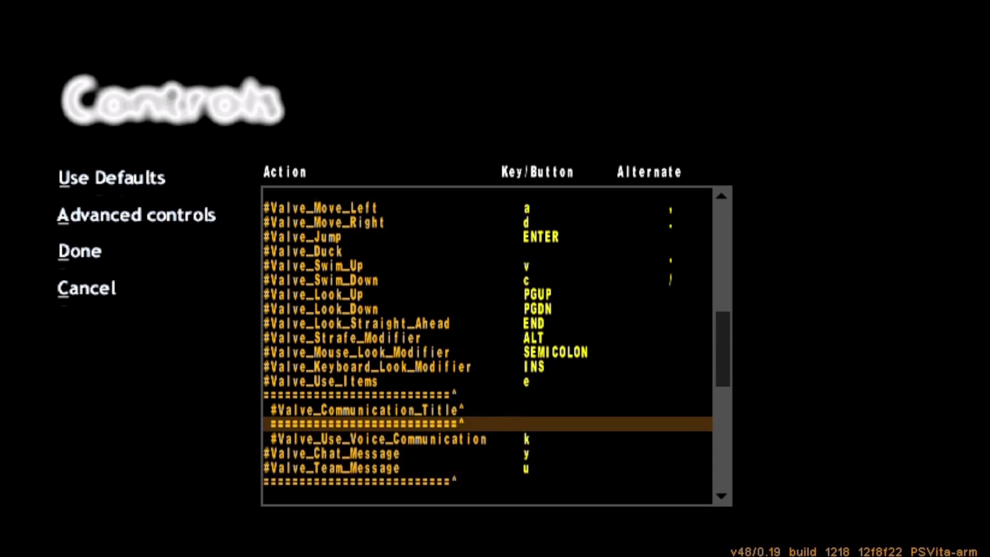
key("Up")
key("Up")
key("Up")
key("Return")
key("space")
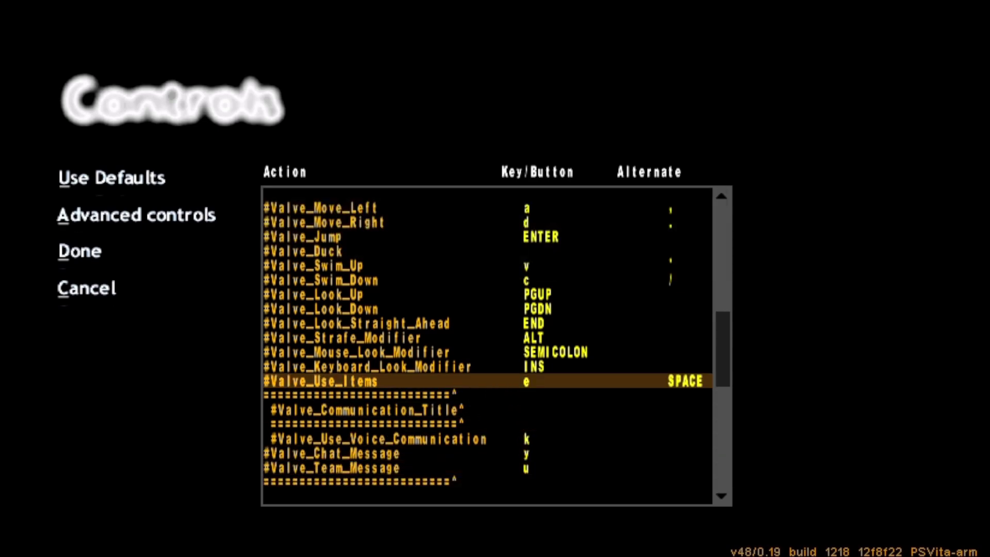
Step: Rebind the Primary Attack action in the combat section to CTRL as its only key
key("Down")
key("Down")
key("Down")
key("Down")
key("Down")
key("Down")
key("Down")
key("Down")
key("Down")
key("Down")
key("Down")
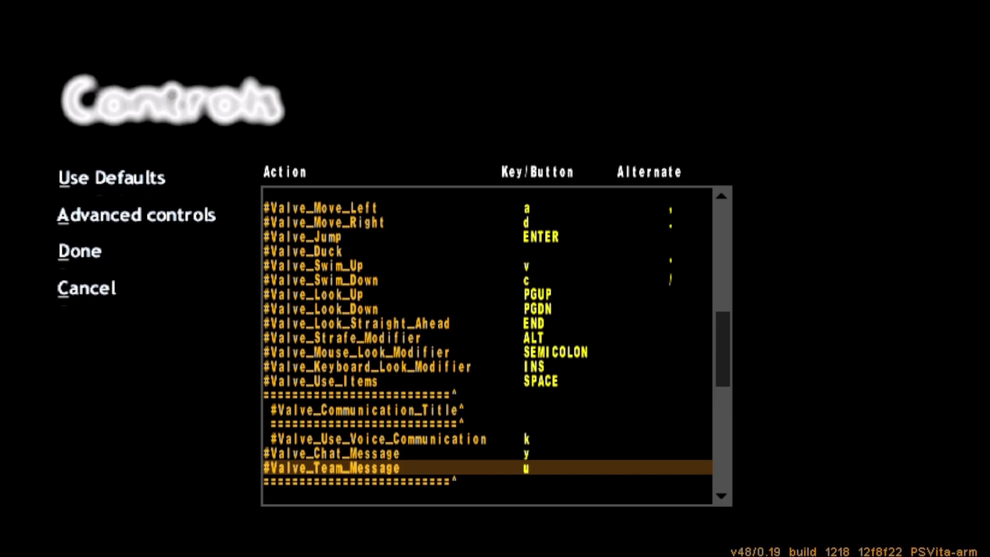
key("Down")
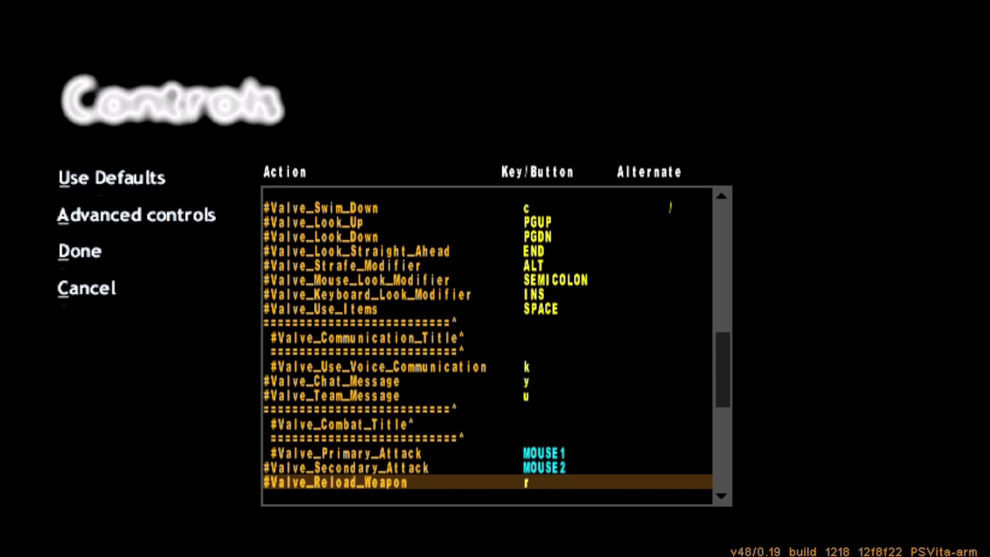
key("Up")
key("Up")
key("Return")
key("ctrl")
key("Return")
key("ctrl")
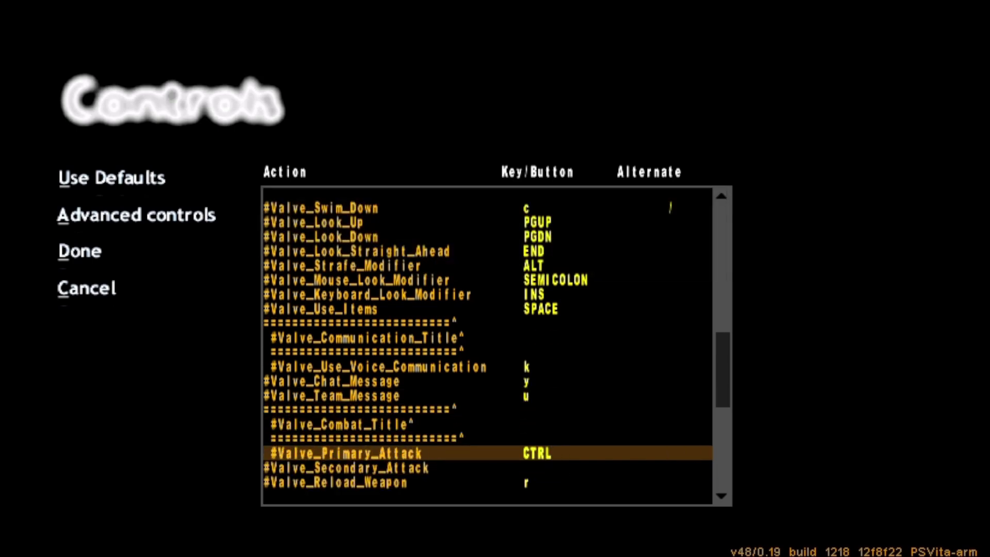
Step: Bind the Secondary Attack action in the combat section to ALT
key("Down")
key("Return")
key("alt")
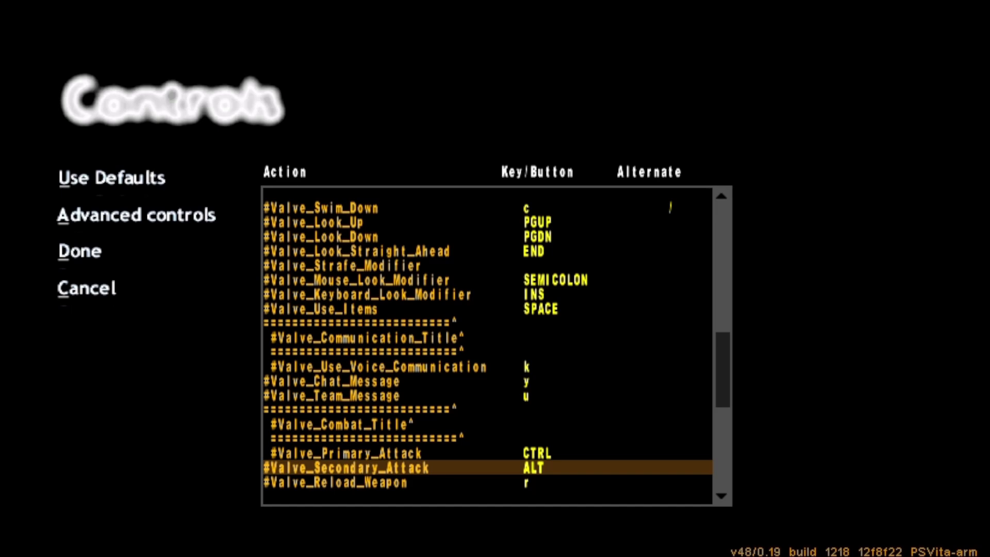
Step: Look through the remaining combat, weapon category and miscellaneous actions, then leave the controls list
key("Down")
key("Down")
key("Down")
key("Down")
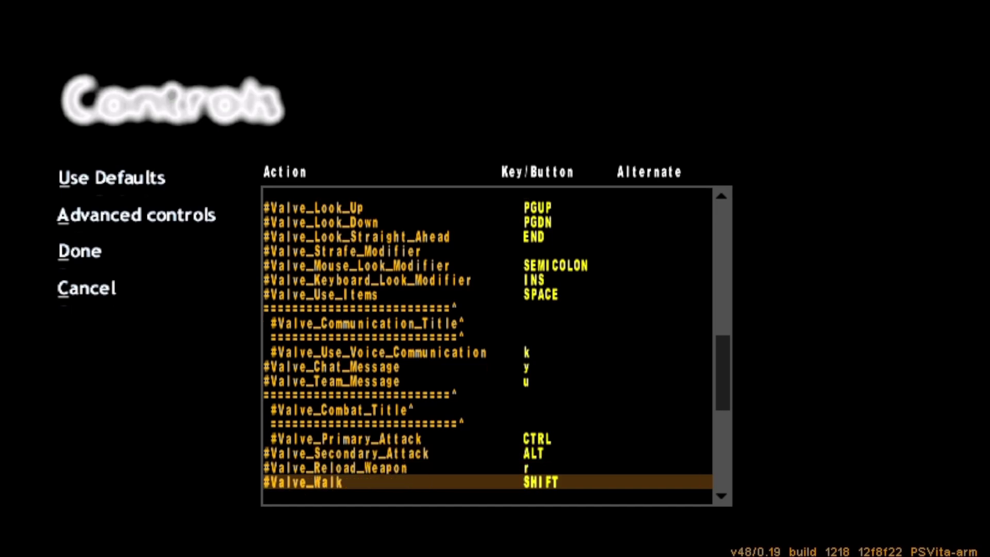
key("Up")
key("Up")
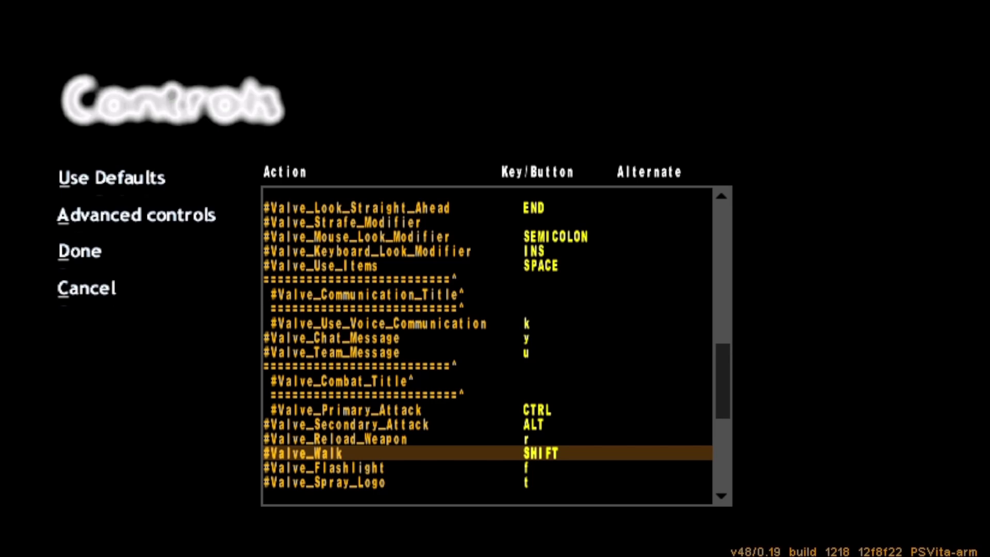
key("Down")
key("Down")
key("Down")
key("Down")
key("Down")
key("Down")
key("Down")
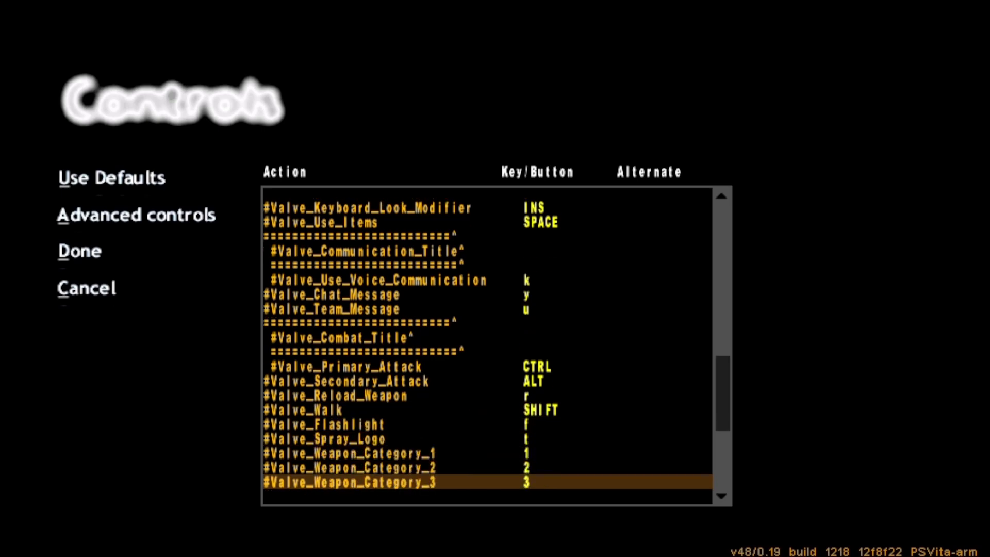
key("Down")
key("Down")
key("Down")
key("Down")
key("Down")
key("Down")
key("Down")
key("Down")
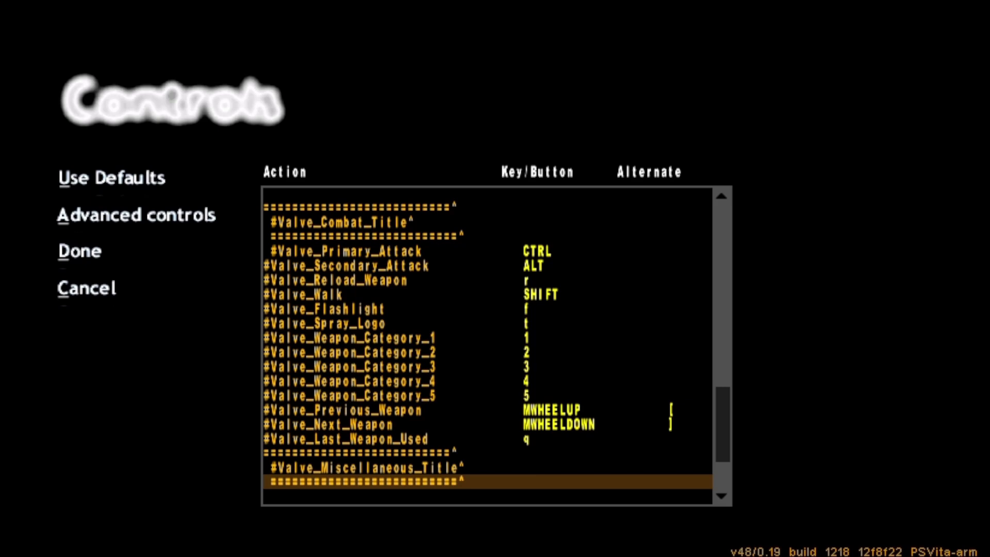
key("Down")
key("Down")
key("Down")
key("Down")
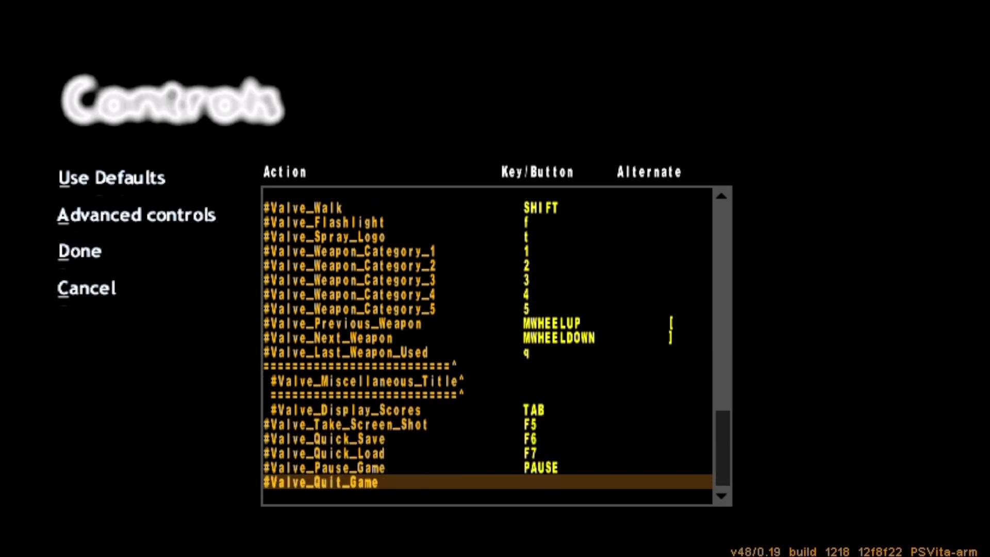
key("Escape")
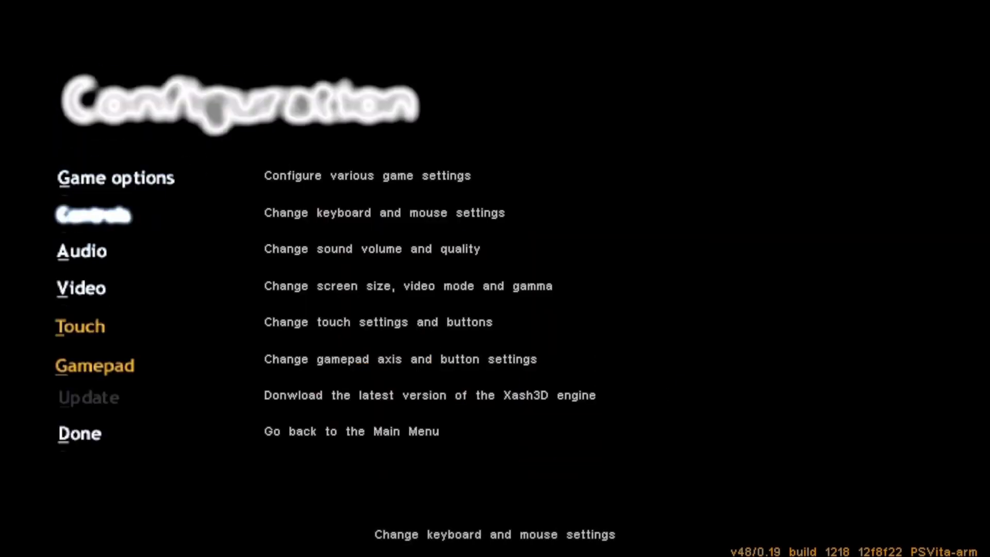
Step: Open the Touch buttons settings, look over the button list with its Delete and Reset options, and leave without changes
key("Down")
key("Down")
key("Down")
key("Return")
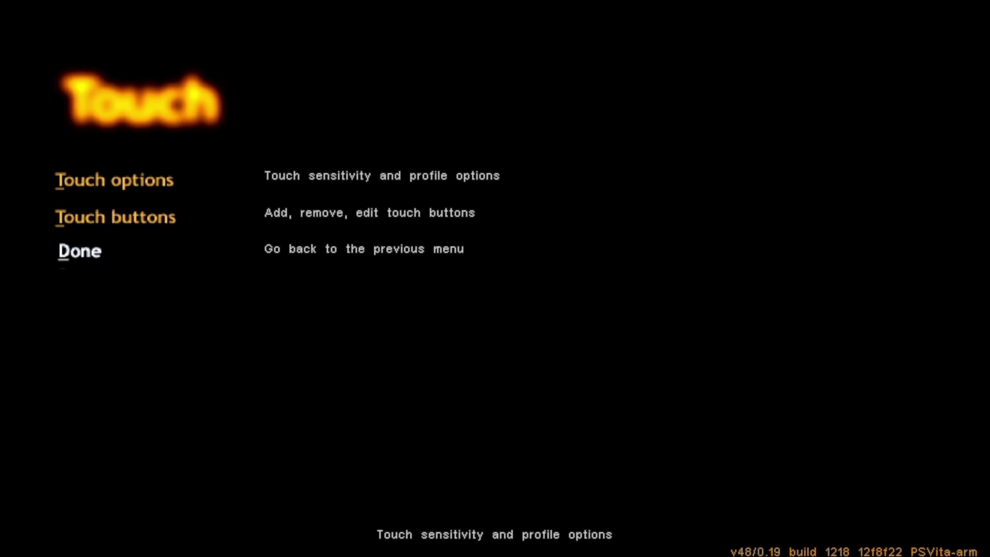
key("Down")
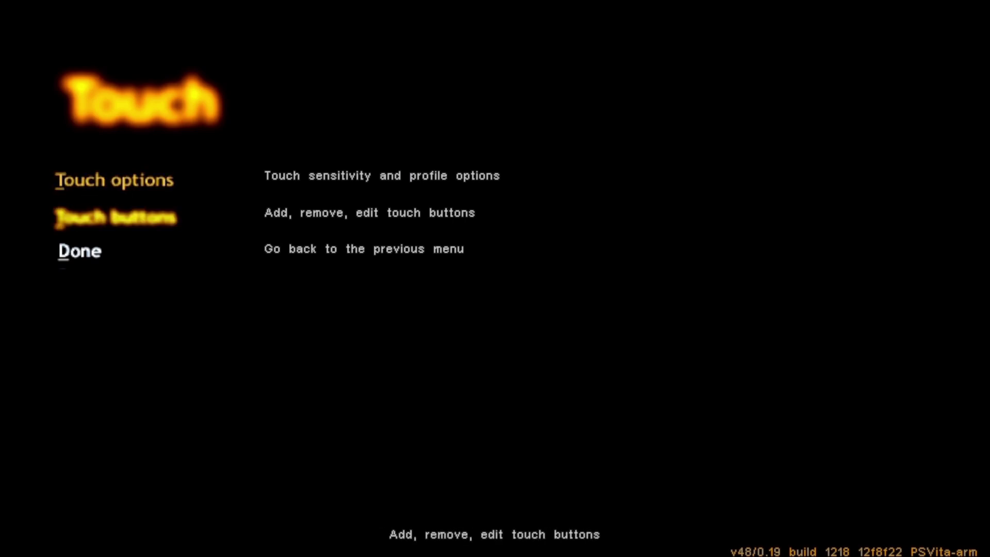
key("Return")
key("Down")
key("Down")
key("Up")
key("Up")
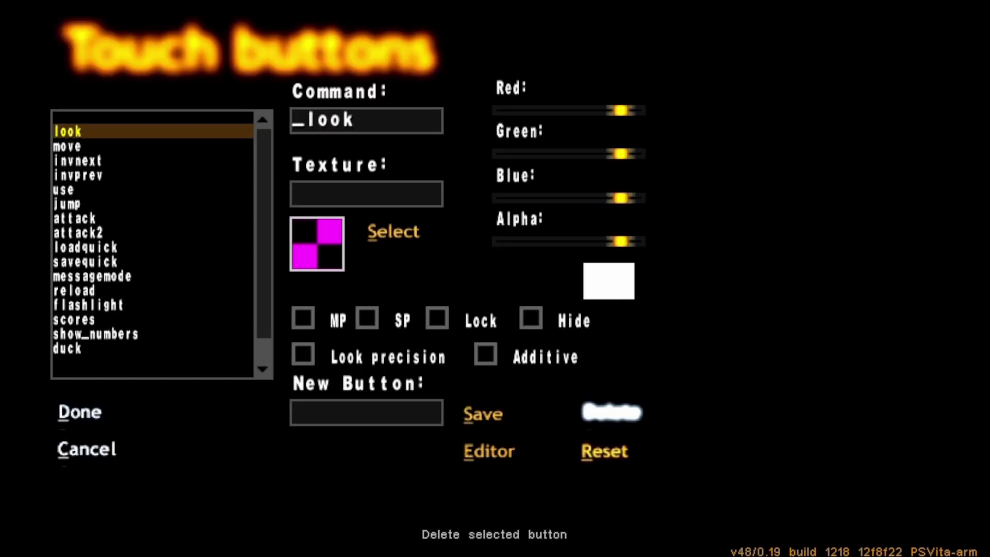
key("Down")
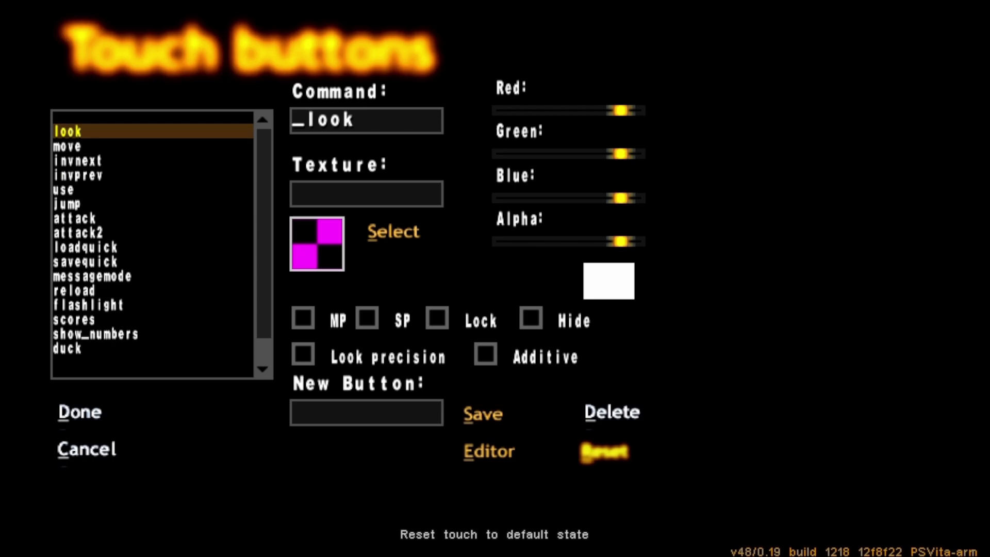
key("Escape")
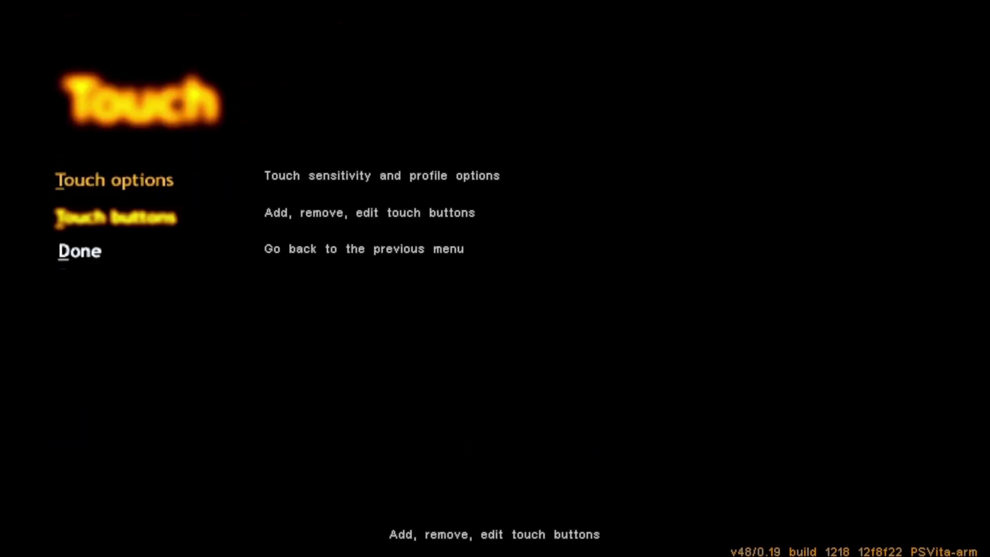
Step: Return from the configuration to the main menu and resume the game
key("Escape")
key("Escape")
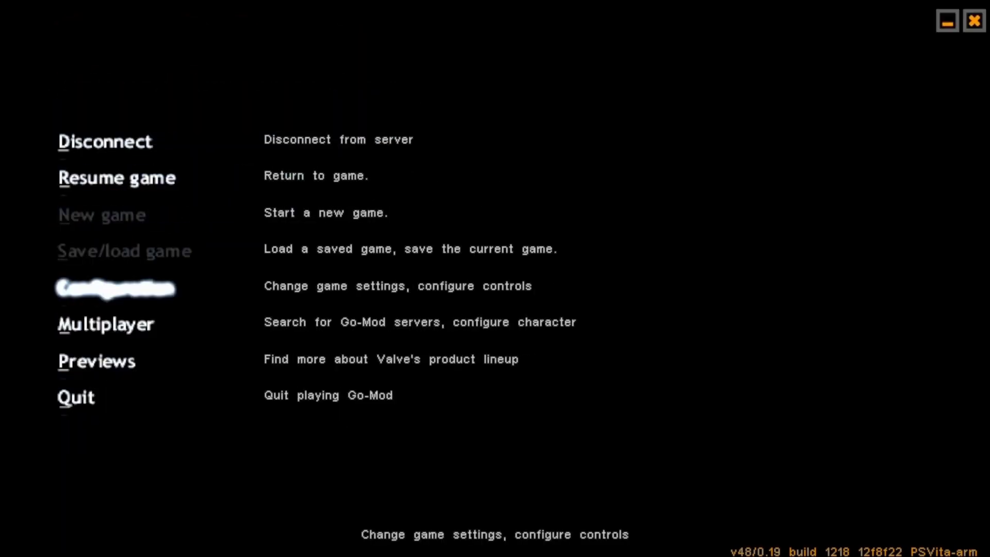
key("Up")
key("Up")
key("Down")
key("Return")
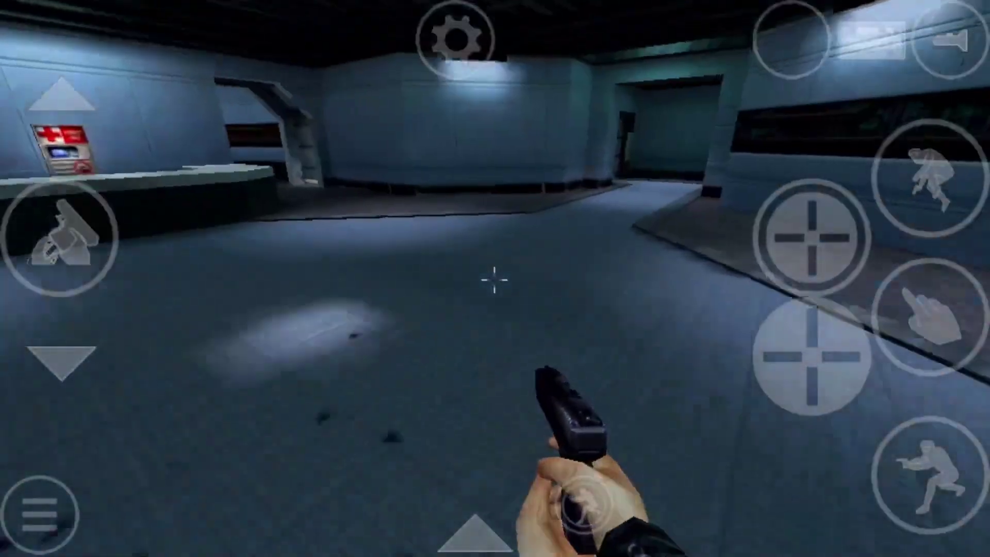
Step: Walk through the map's rooms and corridors while firing the pistol
left_click(495, 281)
key("w")
left_click(494, 280)
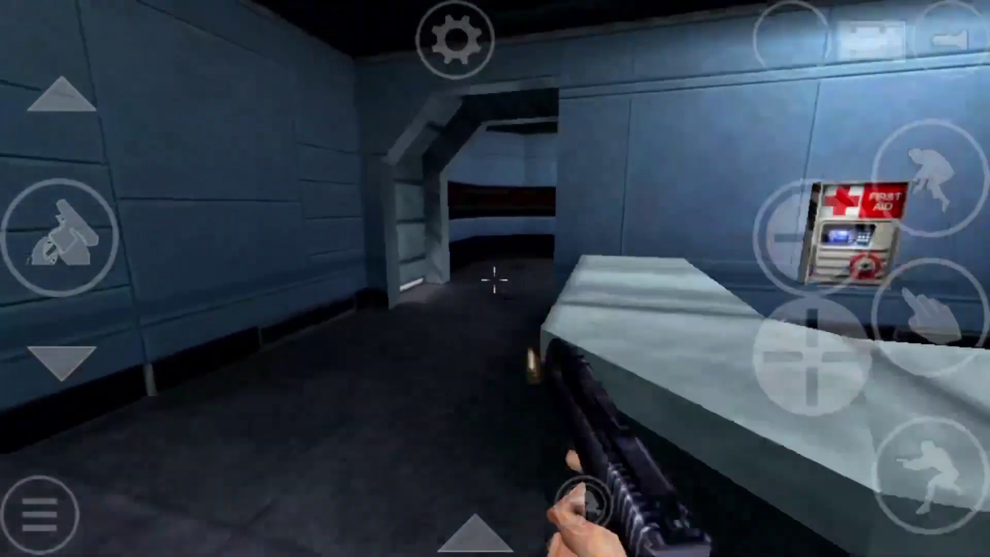
left_click(494, 280)
key("w")
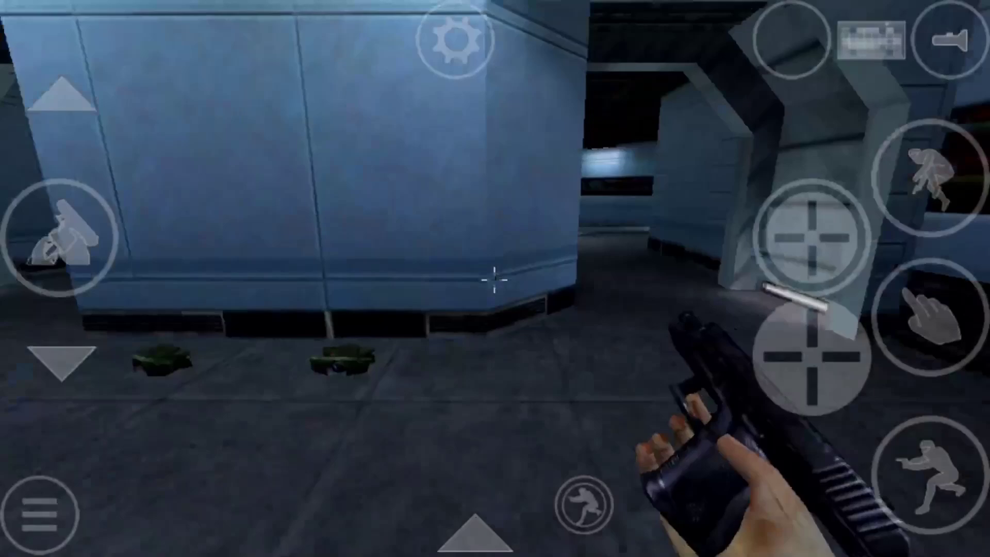
key("w")
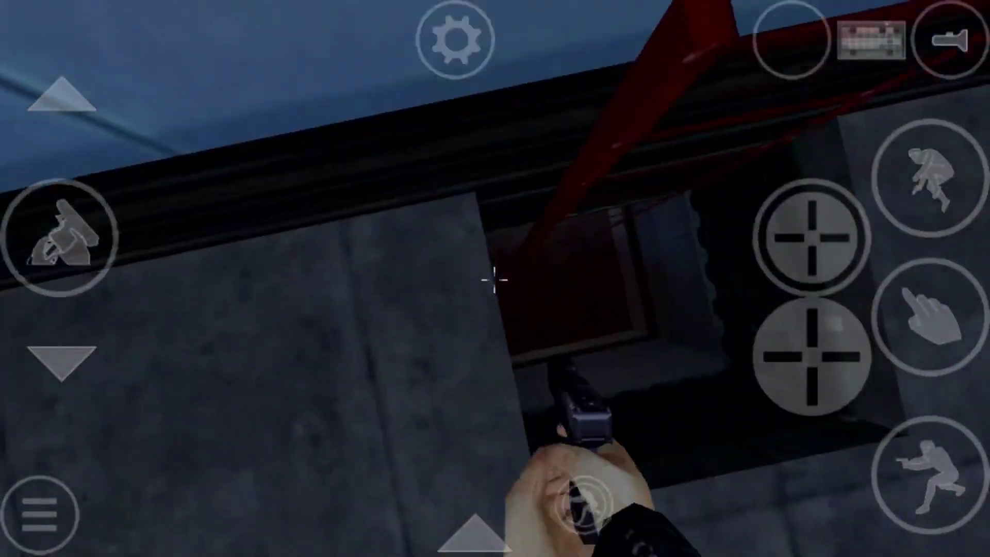
Step: Switch to the revolver and explore the area around the red ladder up to the foot of the stairs
key("space")
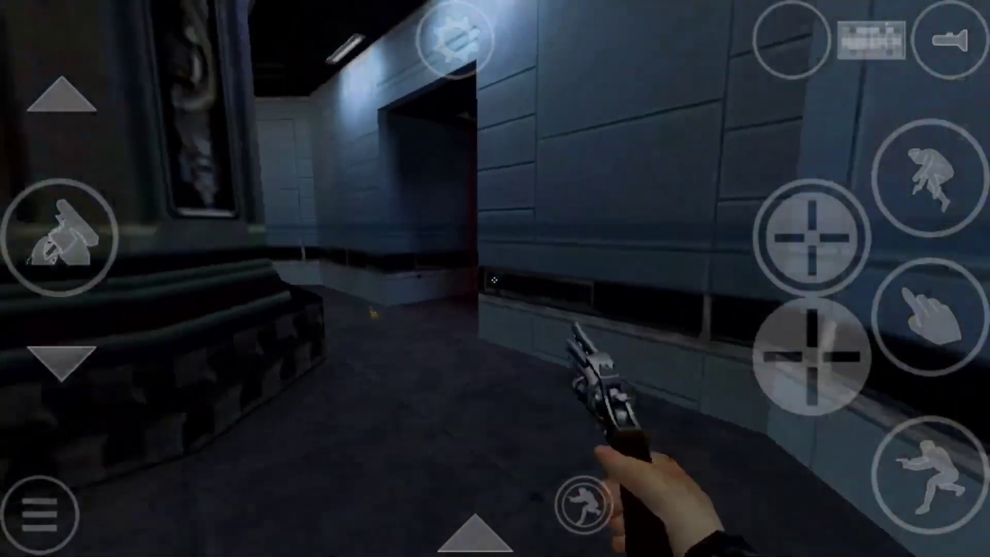
key("2")
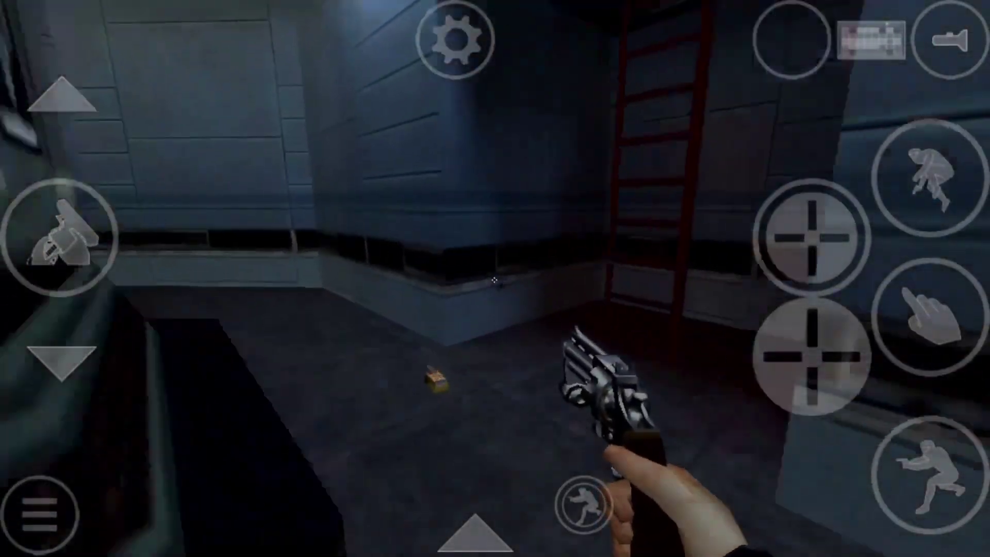
key("w")
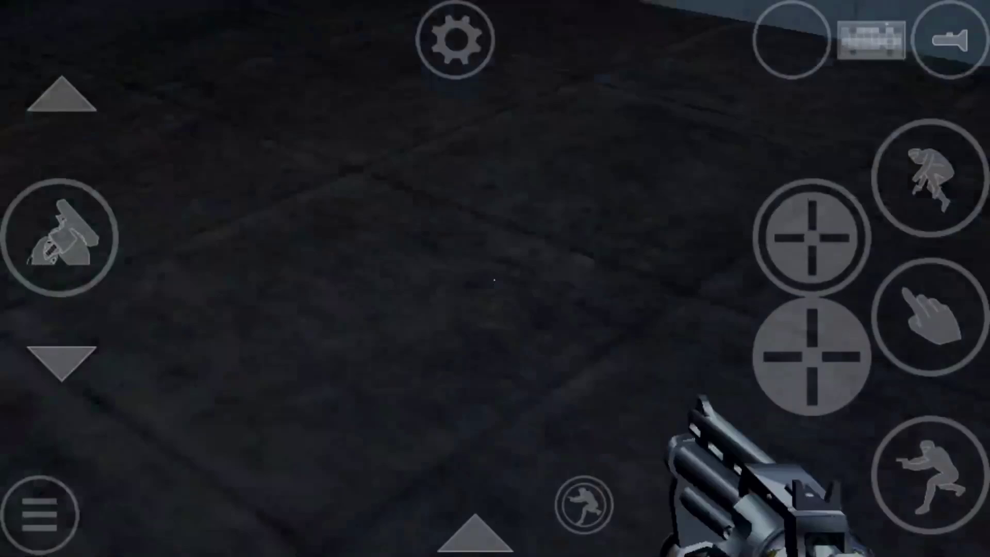
key("w")
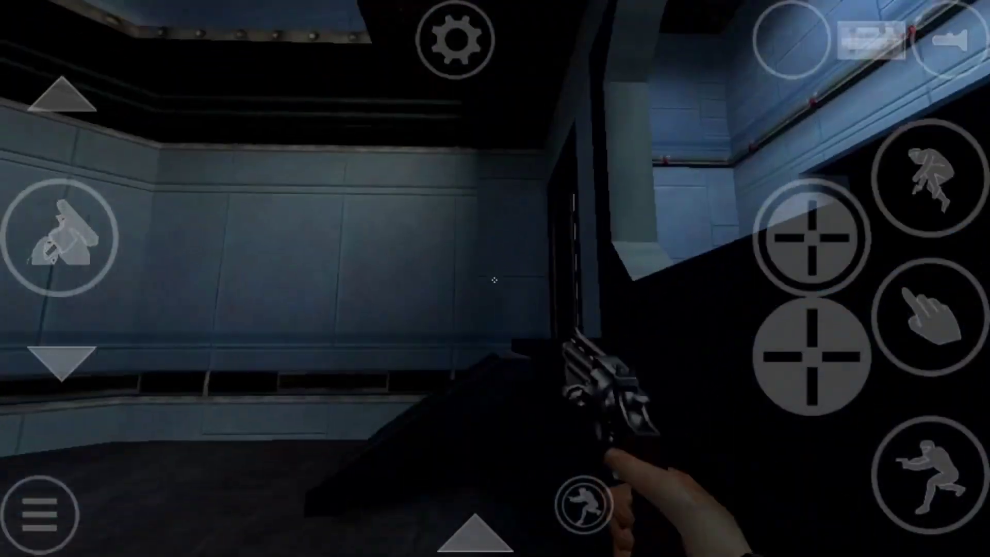
key("s")
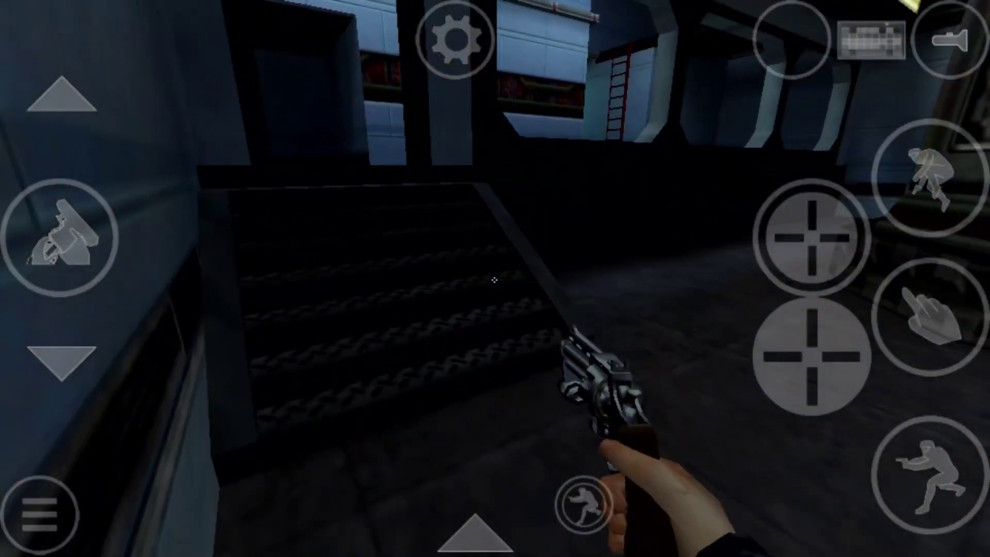
Step: Climb the stairs, reload the revolver and walk past the dark corridor toward the next doorway
key("w")
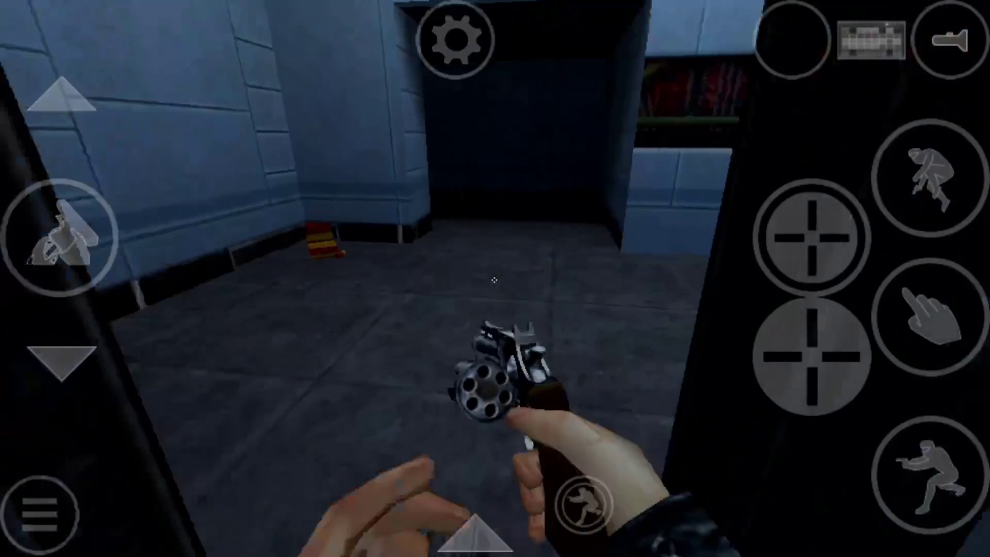
key("w")
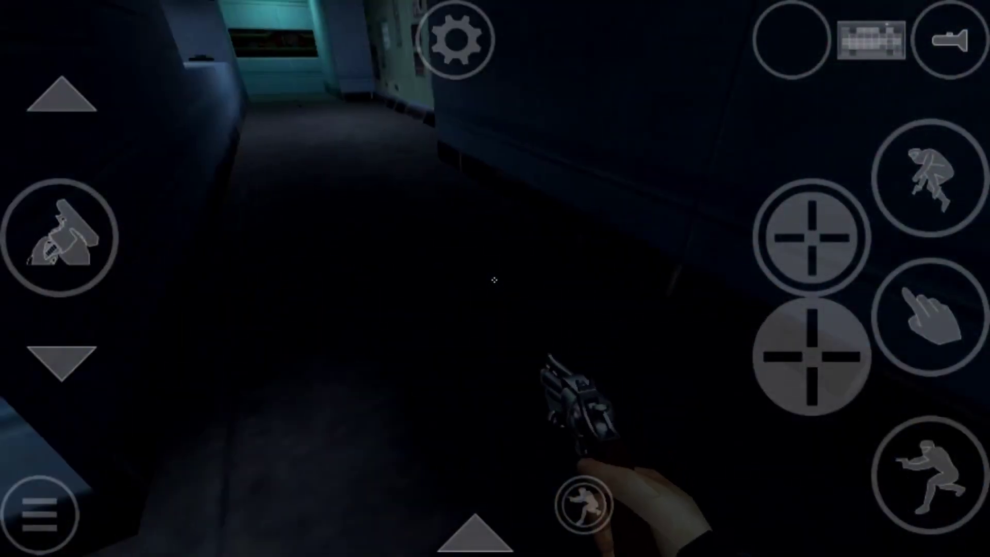
key("w")
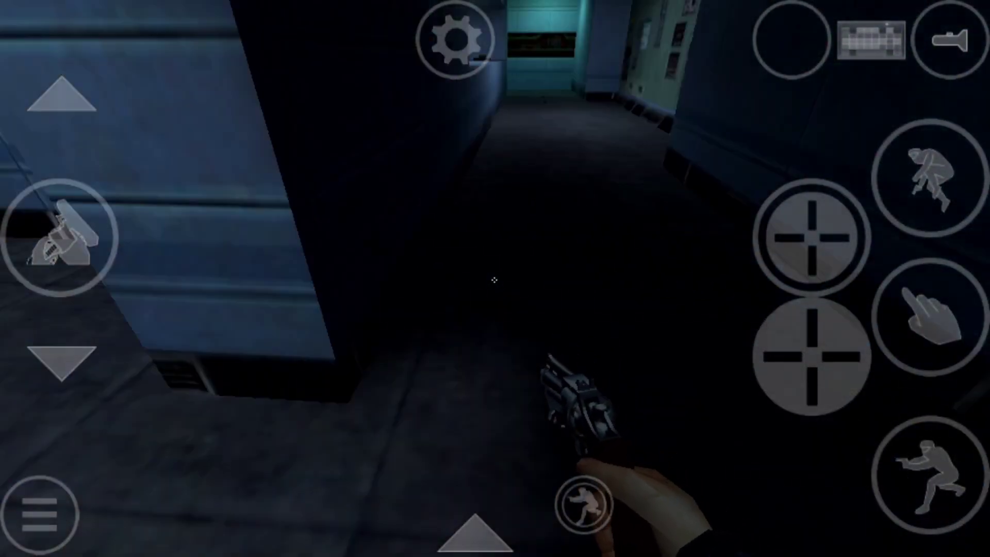
key("w")
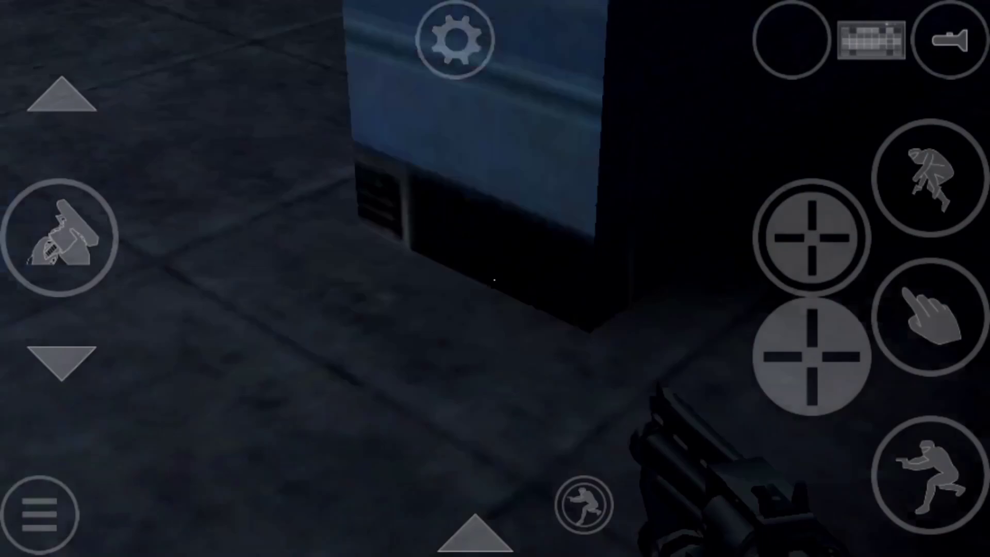
key("w")
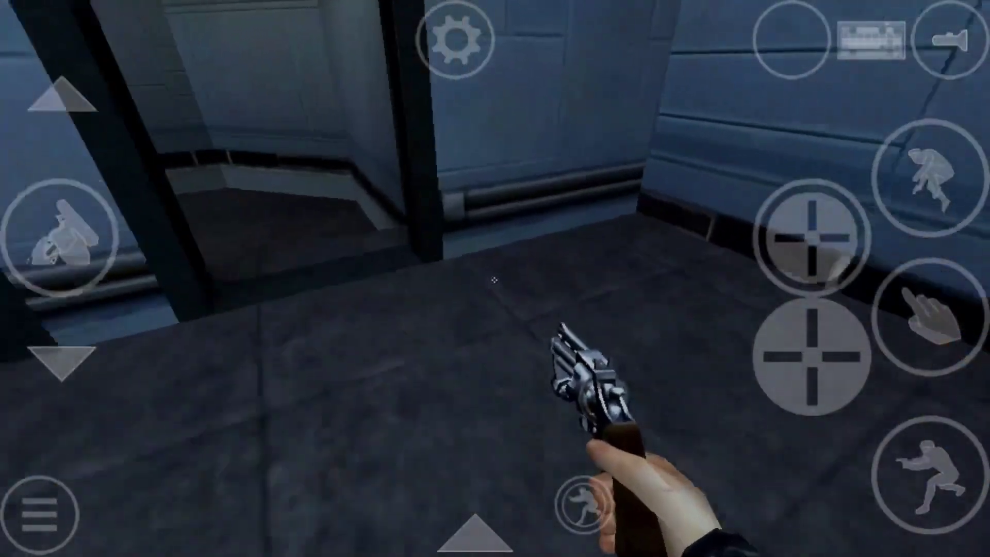
Step: Pause the game to bring up the main menu and highlight the Disconnect entry
key("Escape")
key("Down")
key("Down")
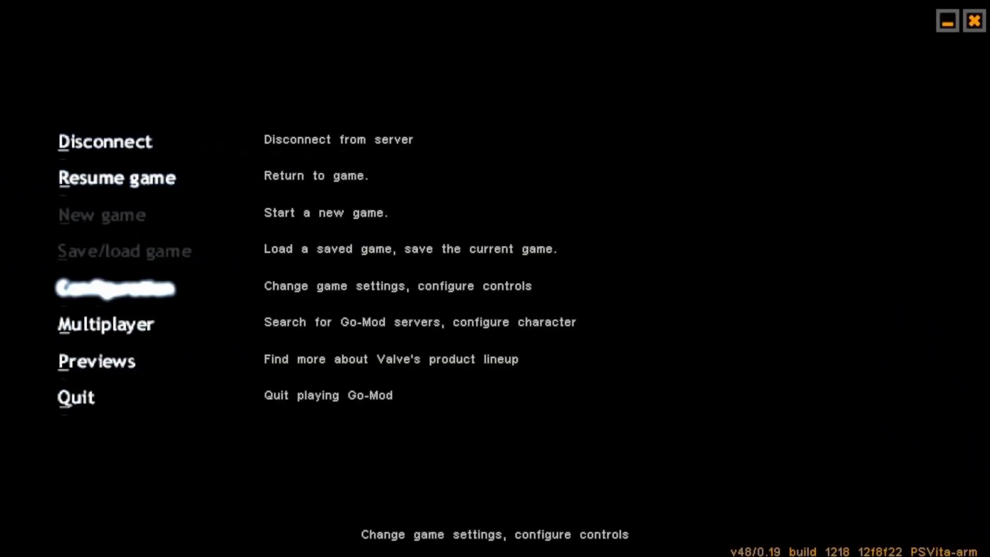
key("Up")
key("Up")
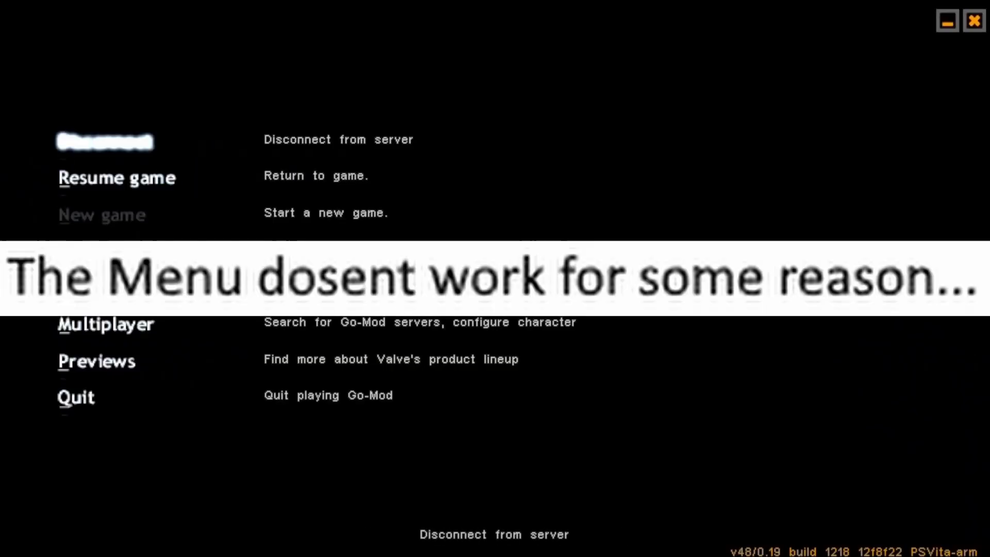